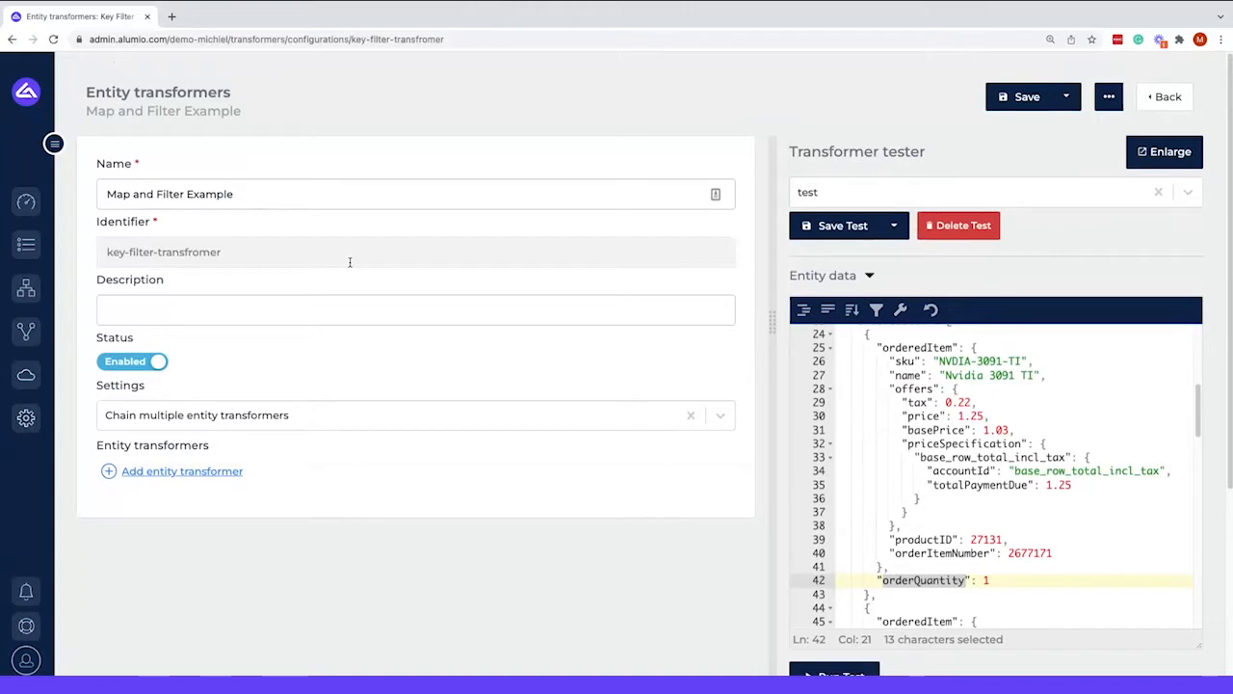
pyautogui.click(943, 429)
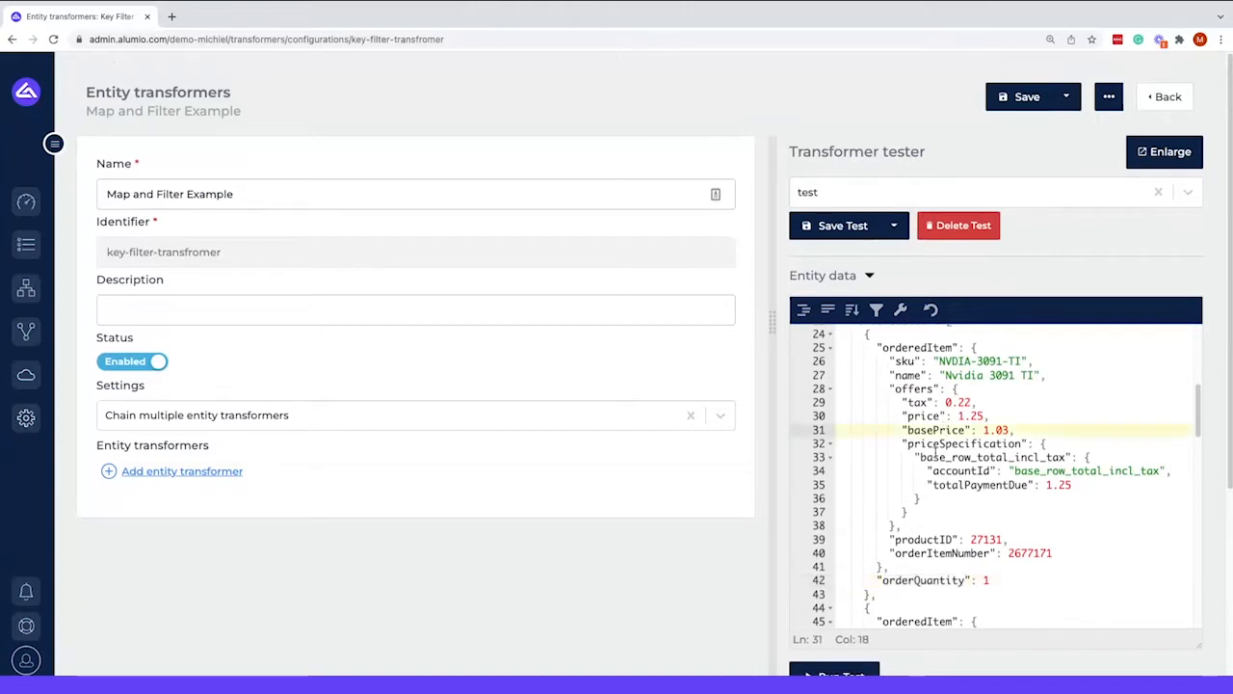
pyautogui.scroll(3, 937, 452)
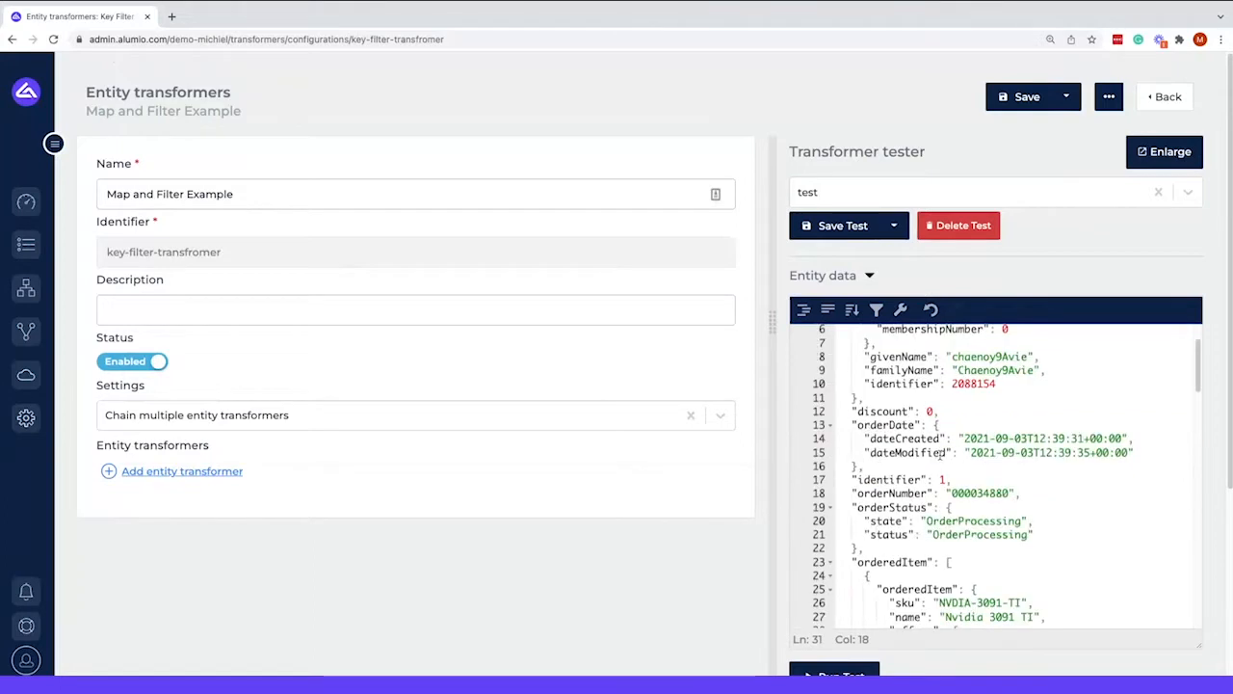
pyautogui.scroll(1, 939, 453)
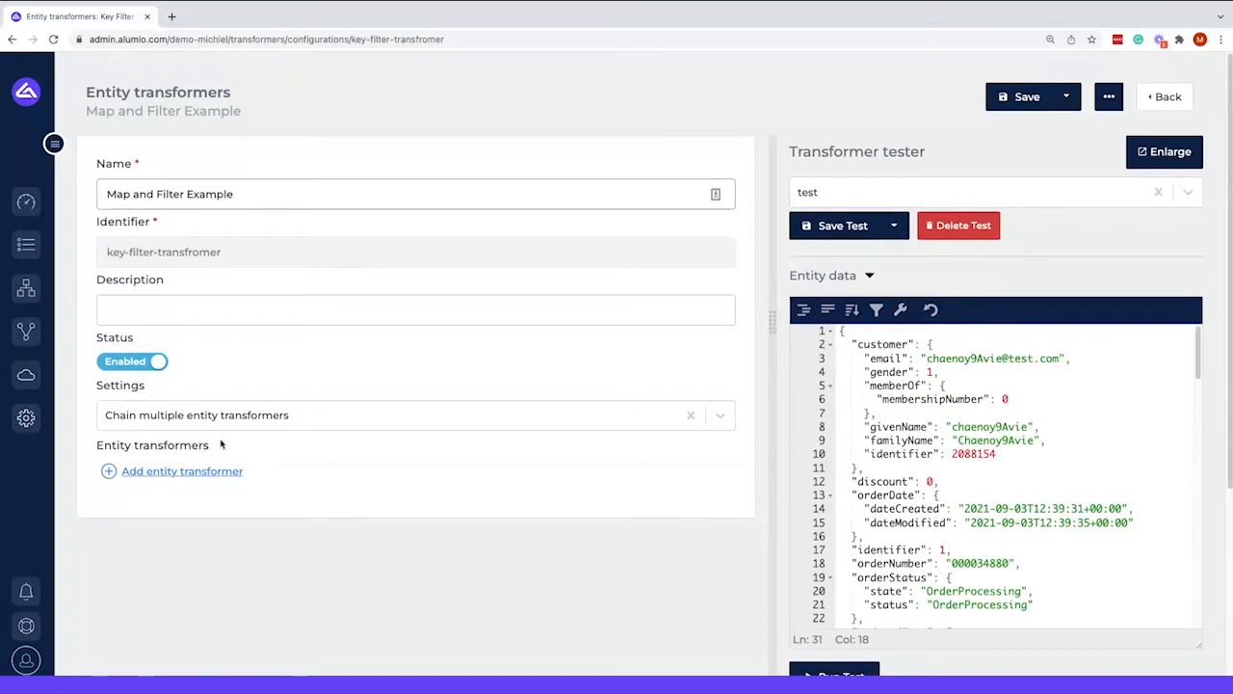
# Step: Add an entity transformer of the type "Data, transform data using mappers and conditions"
pyautogui.click(226, 472)
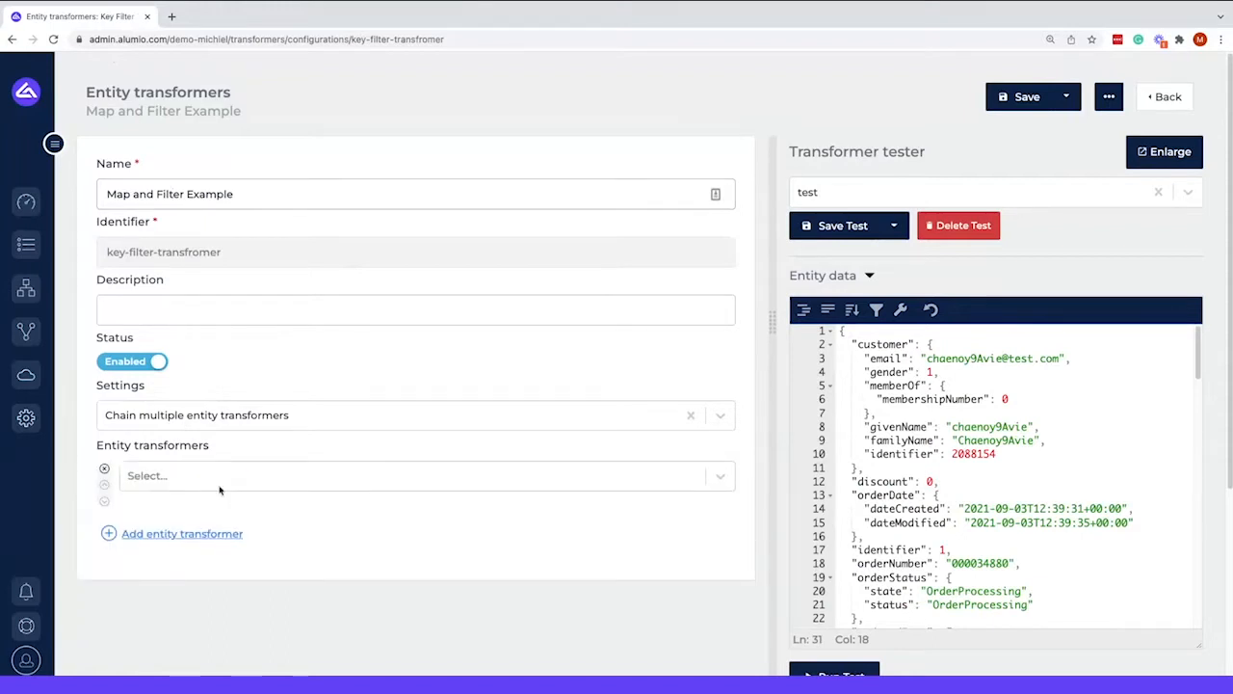
pyautogui.click(219, 487)
pyautogui.write('data')
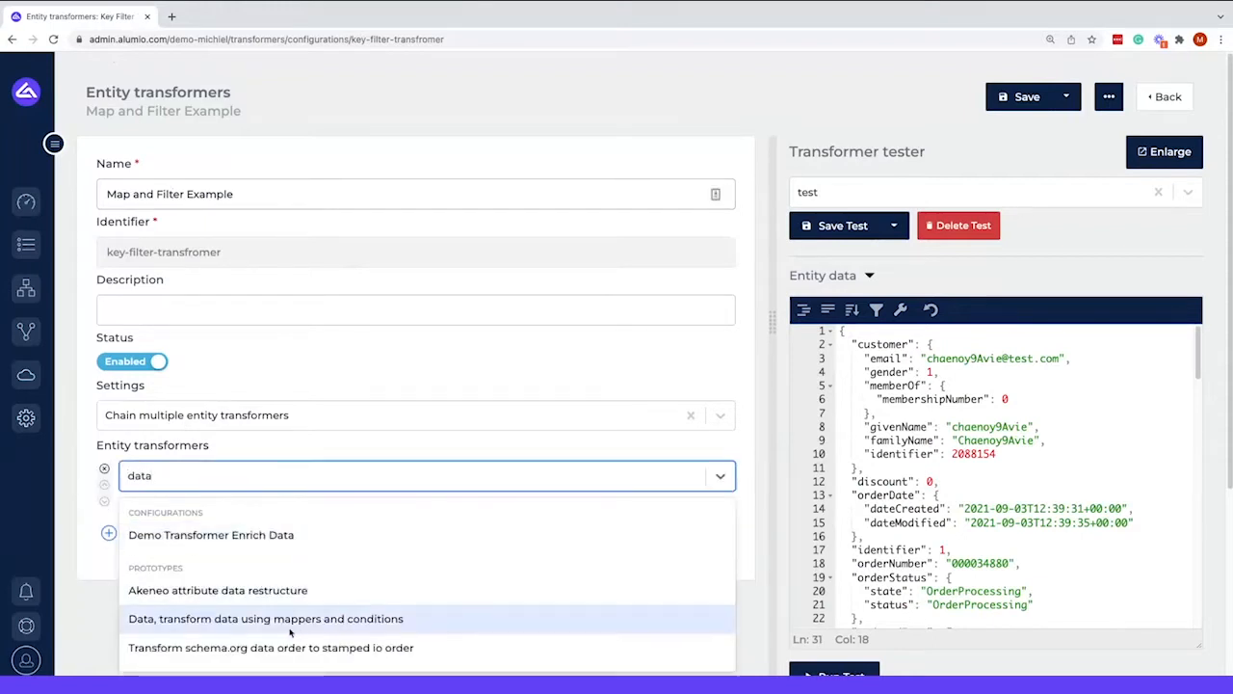
pyautogui.click(289, 627)
# Step: Add a Value setter as a data transformer inside the new entity transformer
pyautogui.scroll(-3, 318, 540)
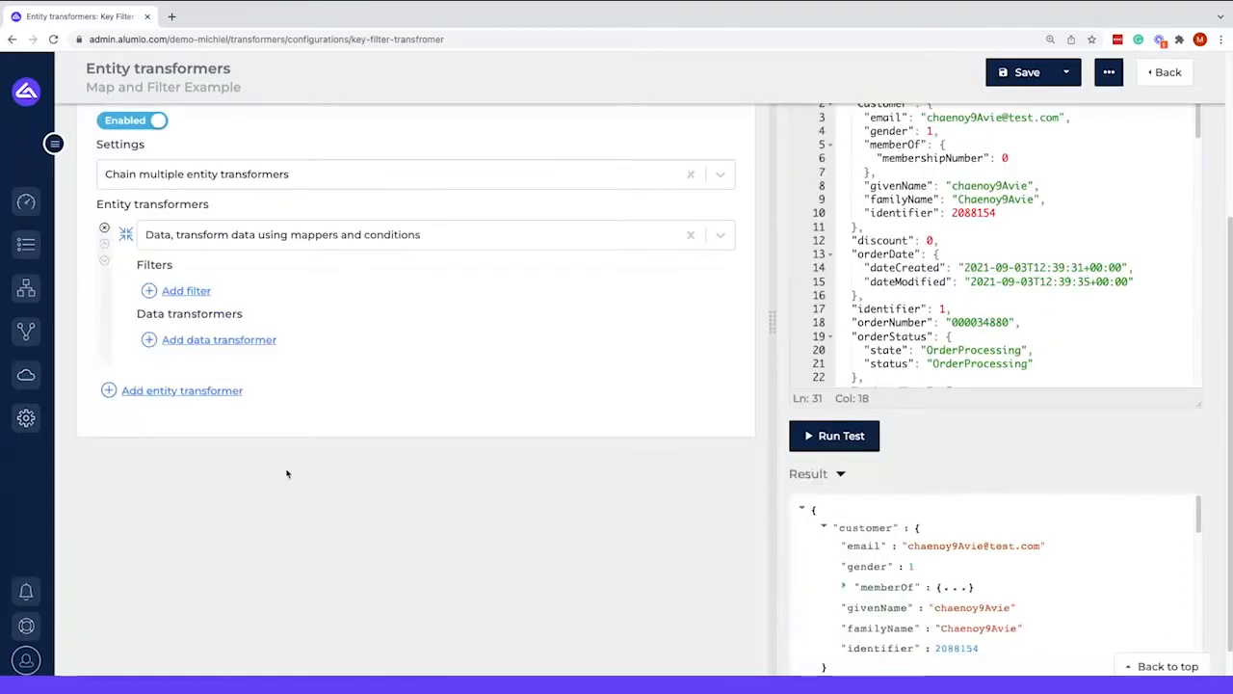
pyautogui.click(218, 339)
pyautogui.click(289, 344)
pyautogui.write('value')
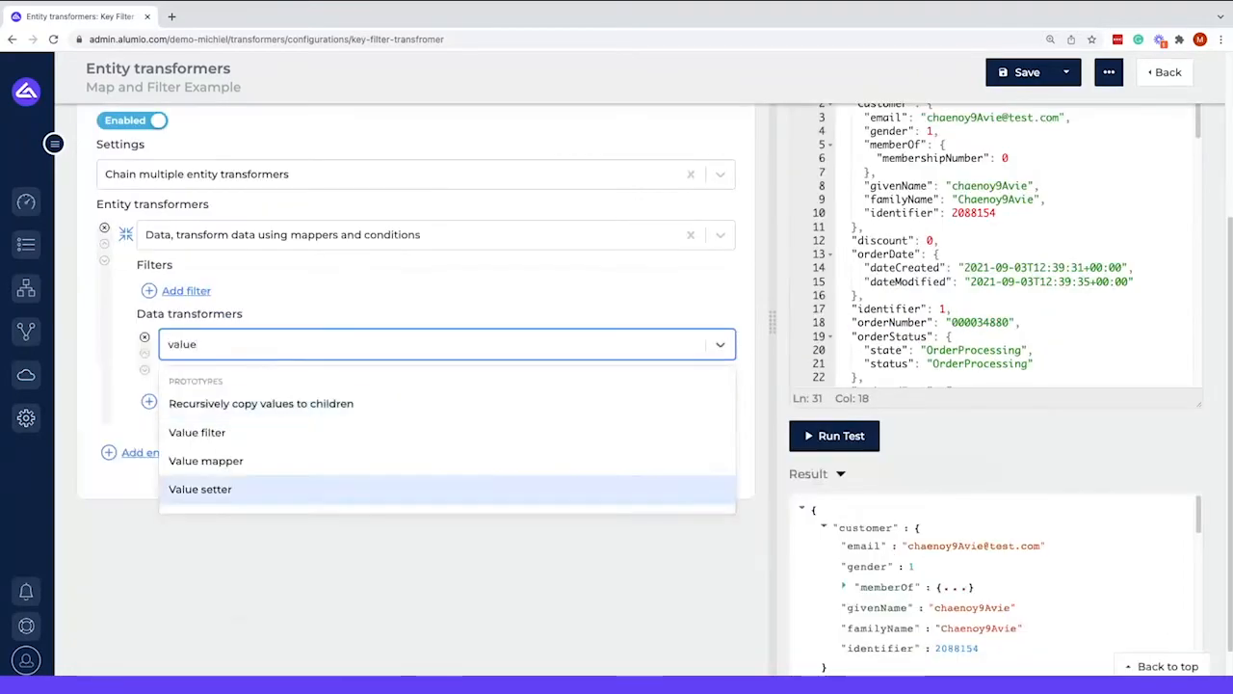
pyautogui.press('Return')
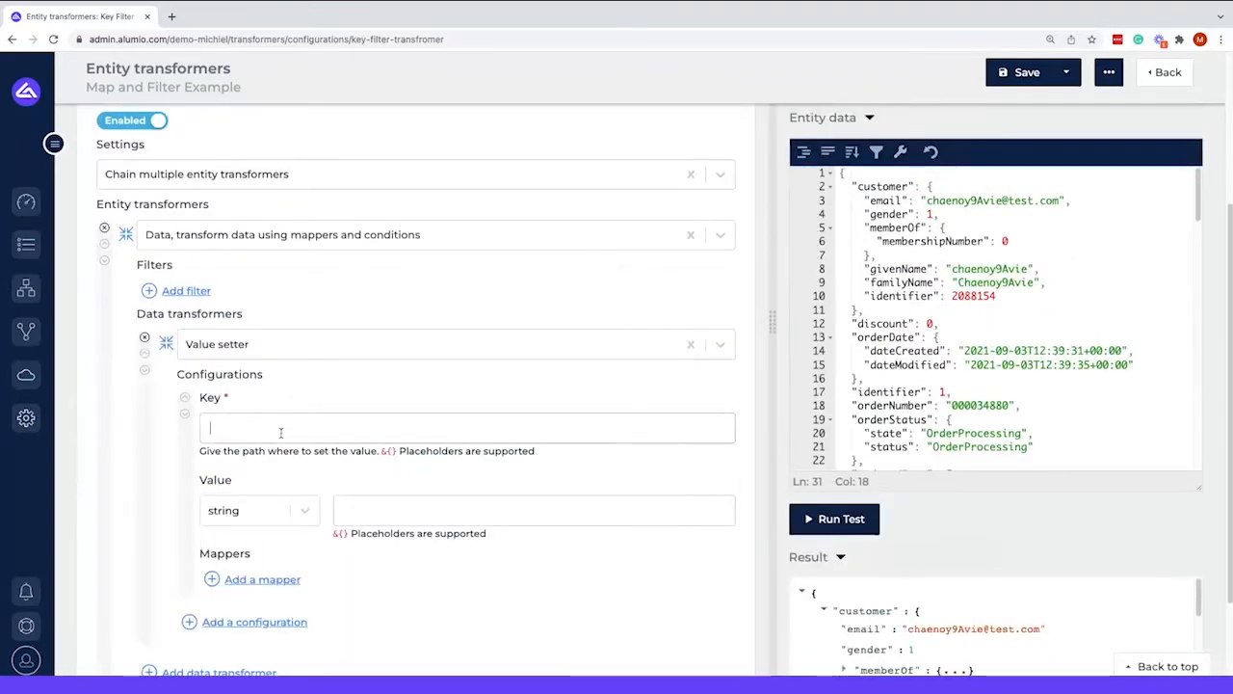
# Step: Set the Value setter's key to "result" and its value type to object
pyautogui.write('result')
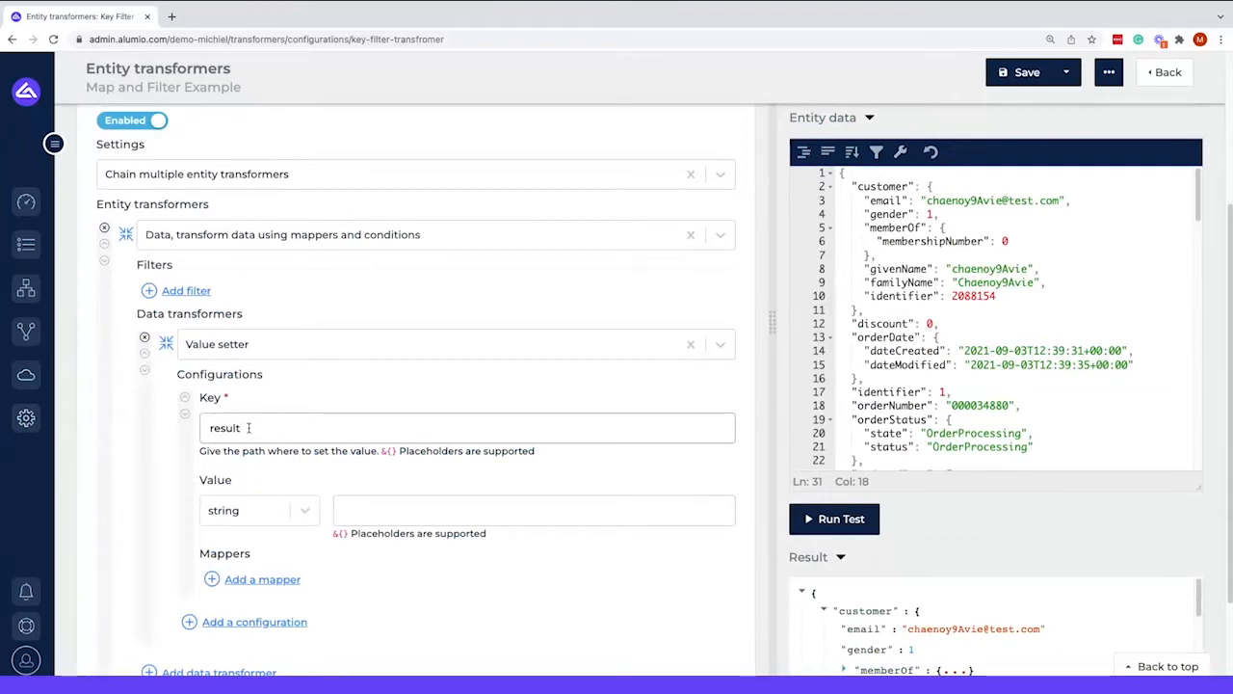
pyautogui.scroll(-1, 255, 444)
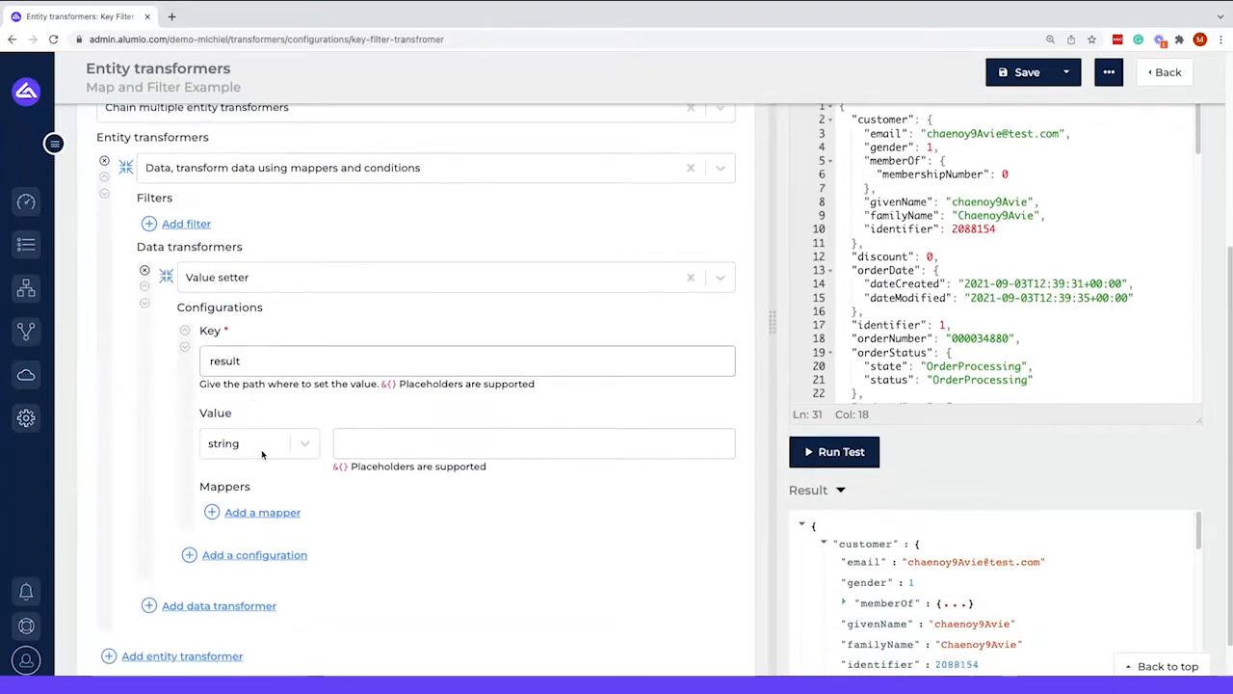
pyautogui.click(261, 426)
pyautogui.click(272, 470)
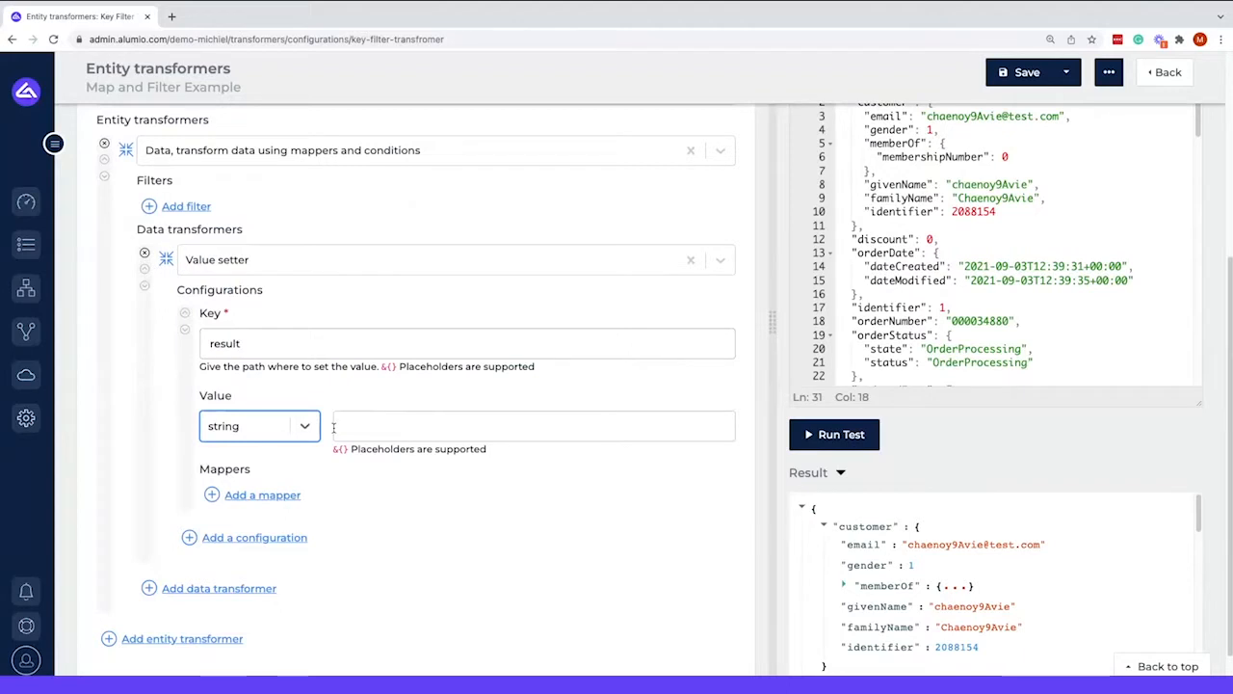
pyautogui.click(296, 433)
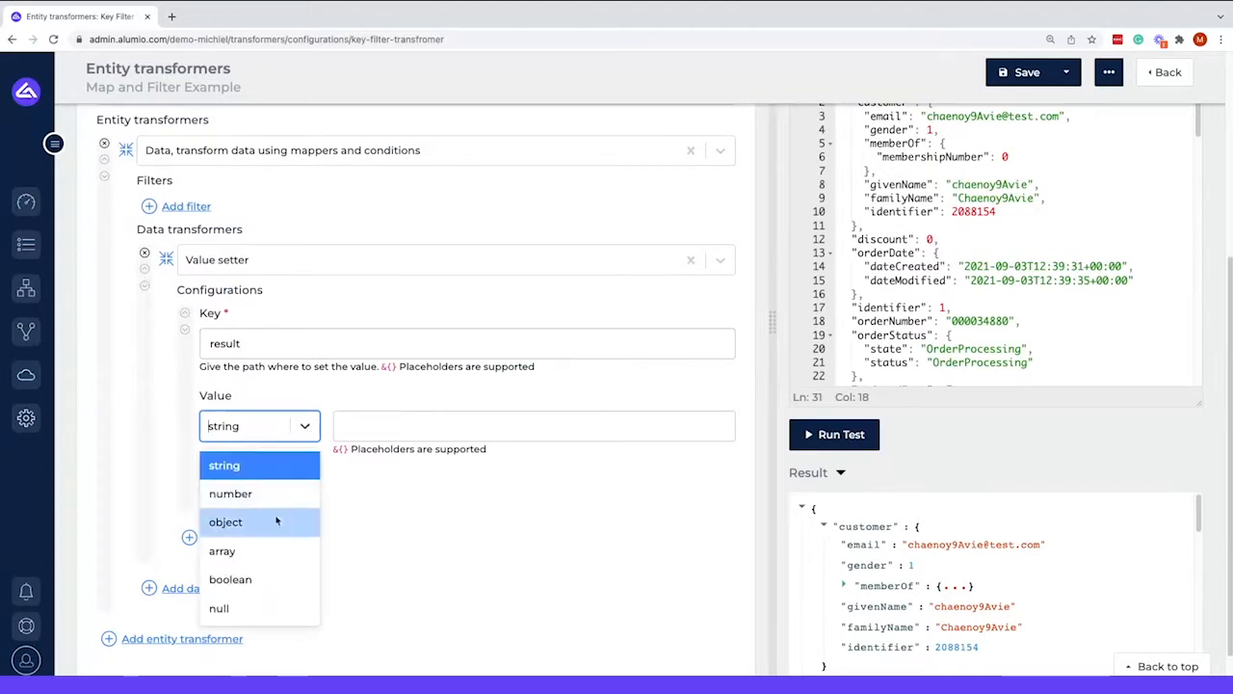
pyautogui.click(275, 518)
# Step: Paste the sample order JSON with its billing_address object and products array into the Value setter's object, and review it
pyautogui.press('Return')
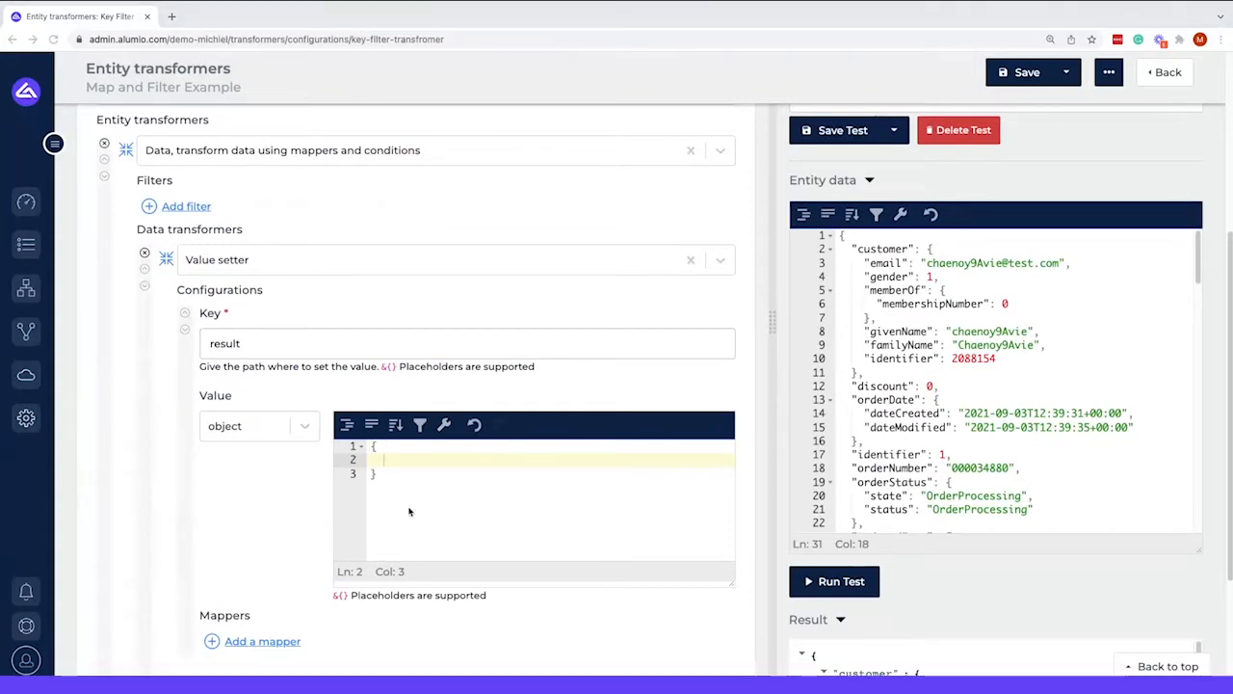
pyautogui.hotkey('ctrl', 'v')
pyautogui.scroll(3, 448, 482)
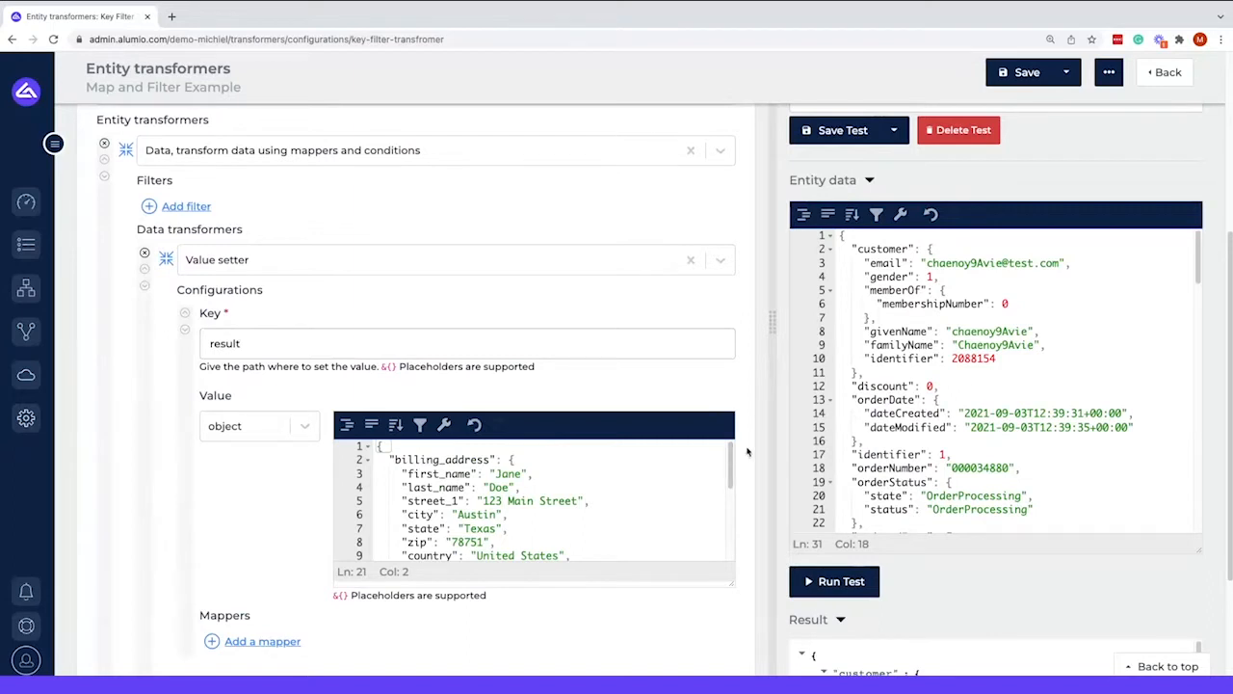
pyautogui.moveTo(730, 468); pyautogui.dragTo(730, 536)
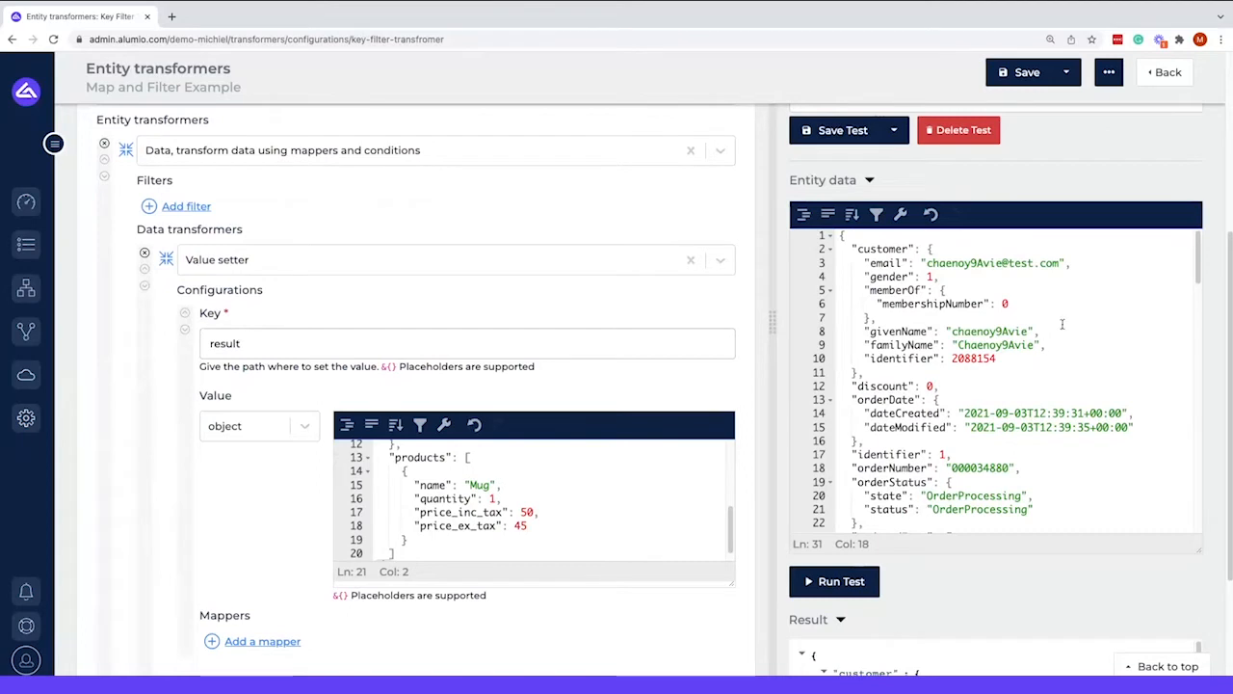
pyautogui.scroll(4, 600, 489)
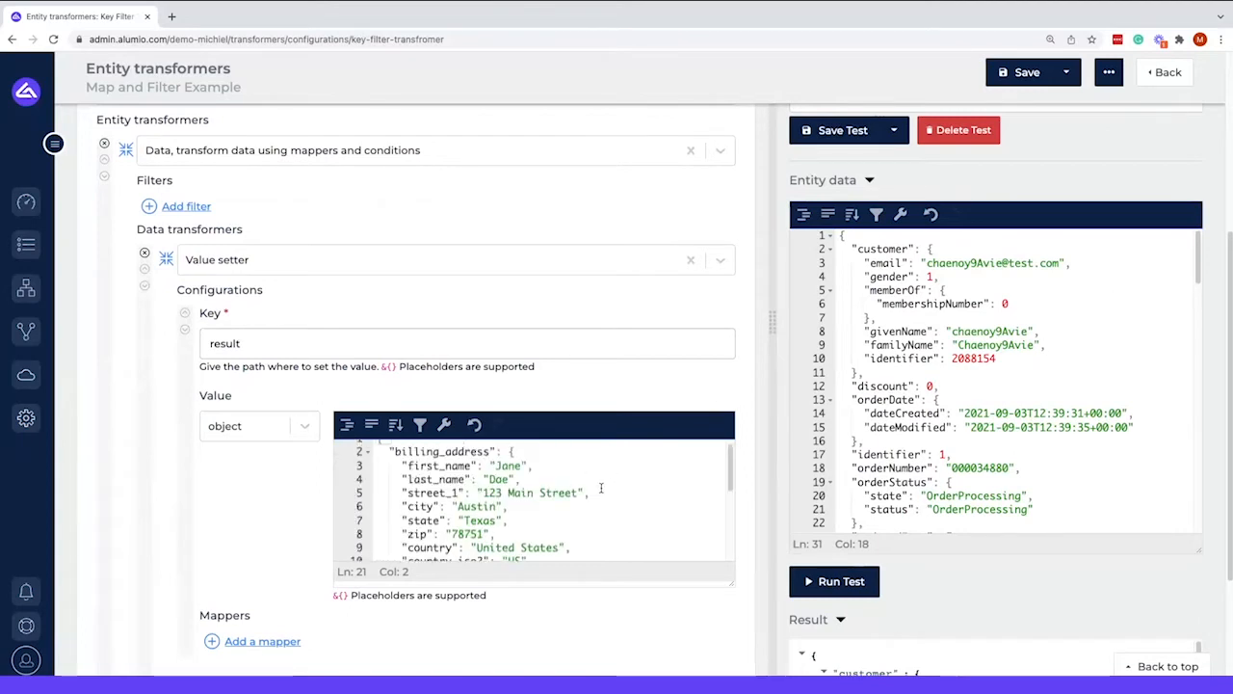
pyautogui.scroll(1, 473, 460)
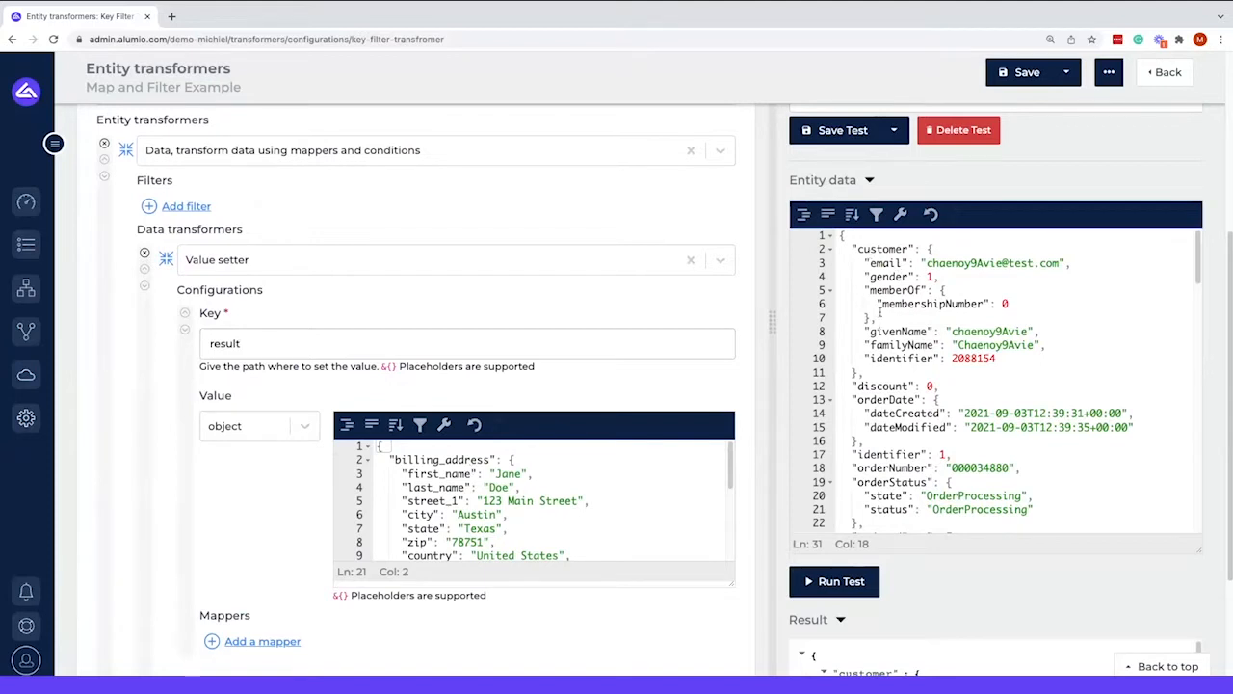
# Step: Replace the first_name value in billing_address with the placeholder &{billingAddress.firstname}, using the key names from the entity data
pyautogui.moveTo(1200, 272); pyautogui.dragTo(1196, 500)
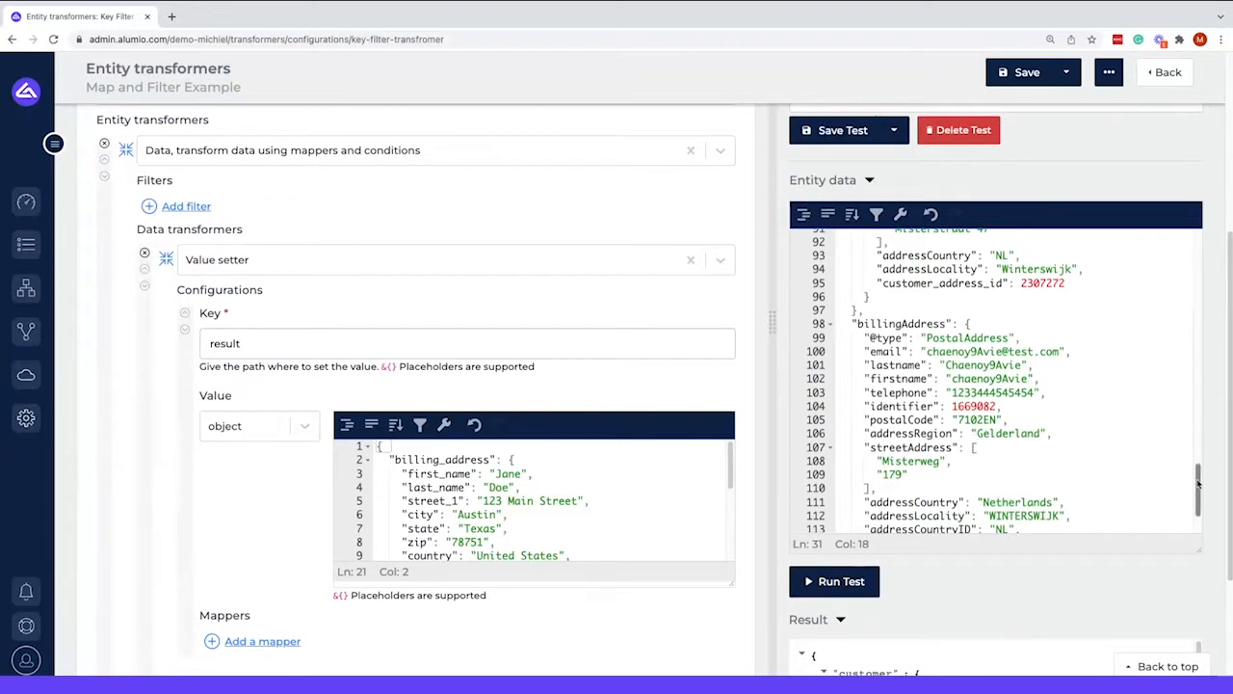
pyautogui.moveTo(1198, 484); pyautogui.dragTo(1199, 492)
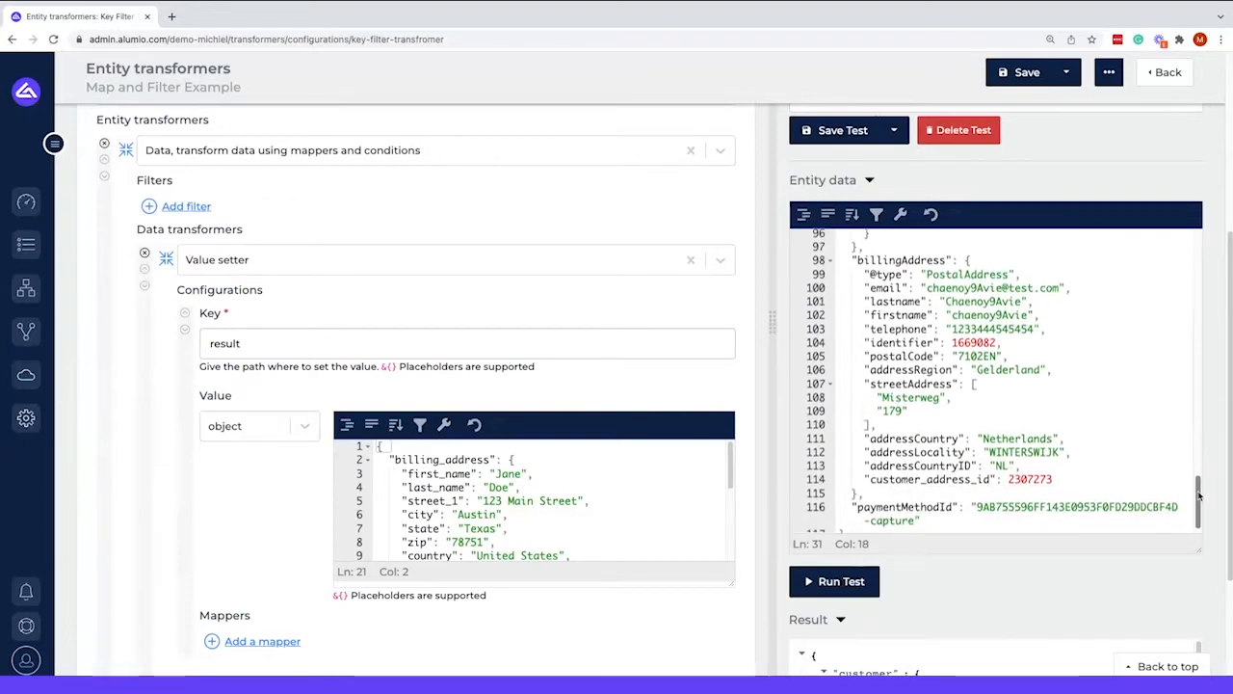
pyautogui.doubleClick(520, 471)
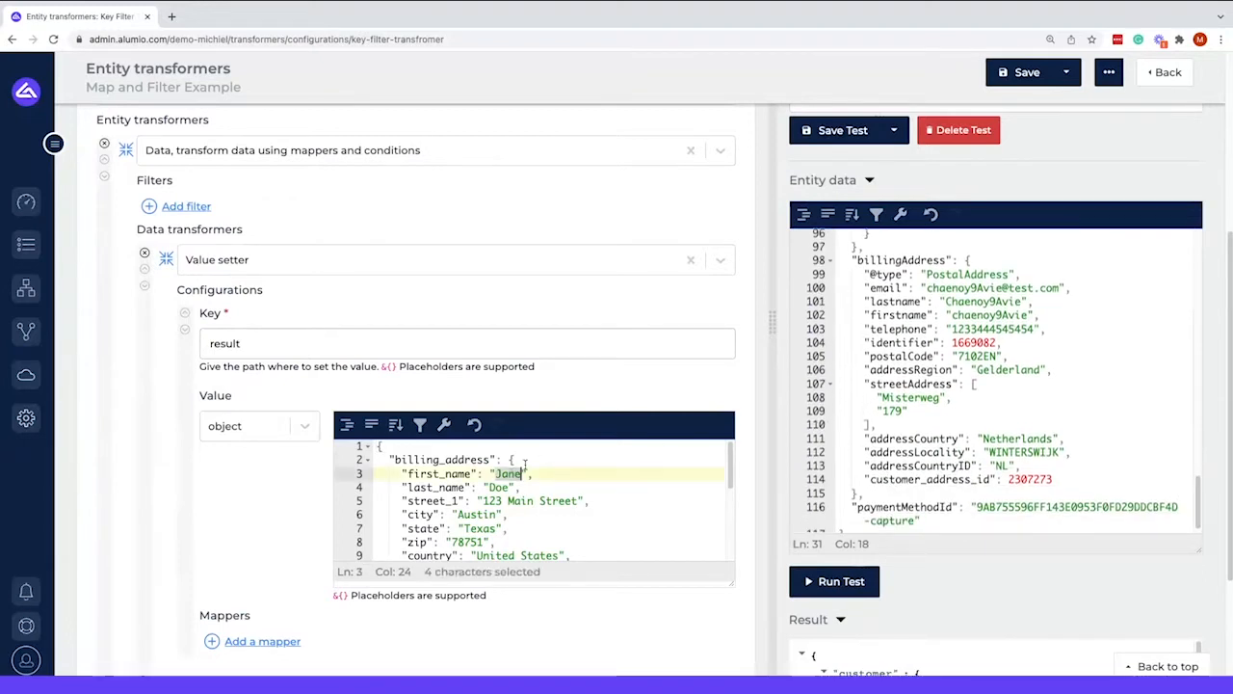
pyautogui.write('&{bi')
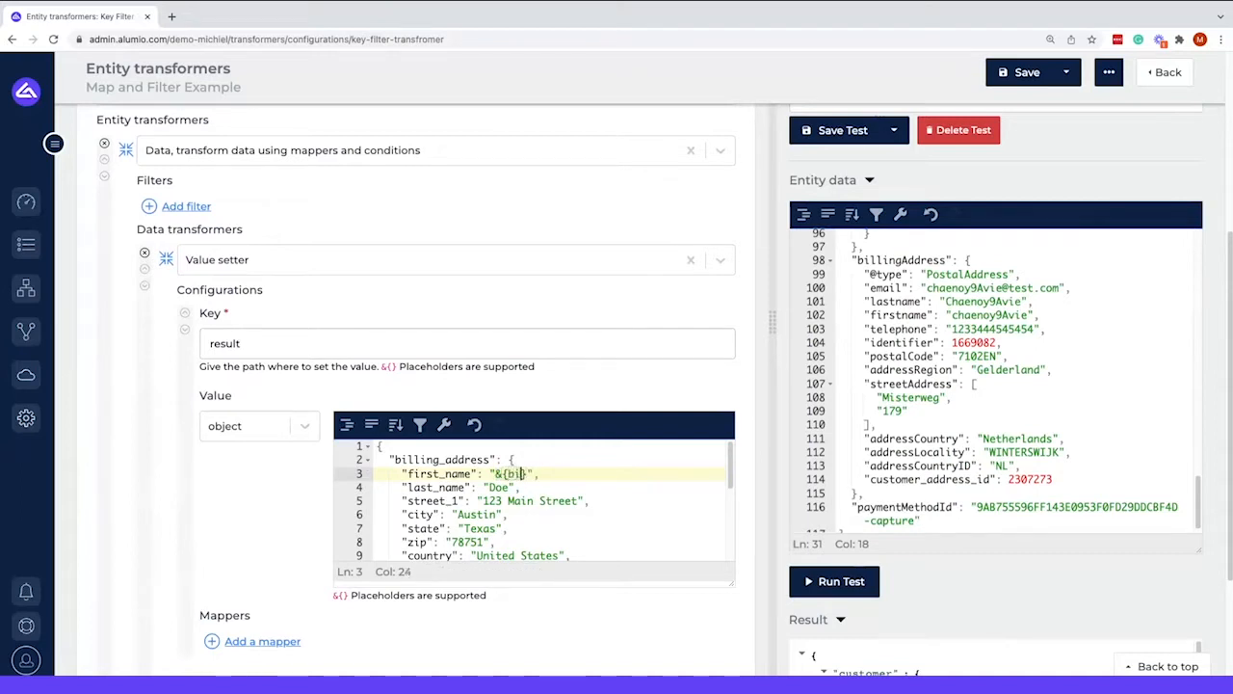
pyautogui.doubleClick(903, 260)
pyautogui.hotkey('ctrl', 'c')
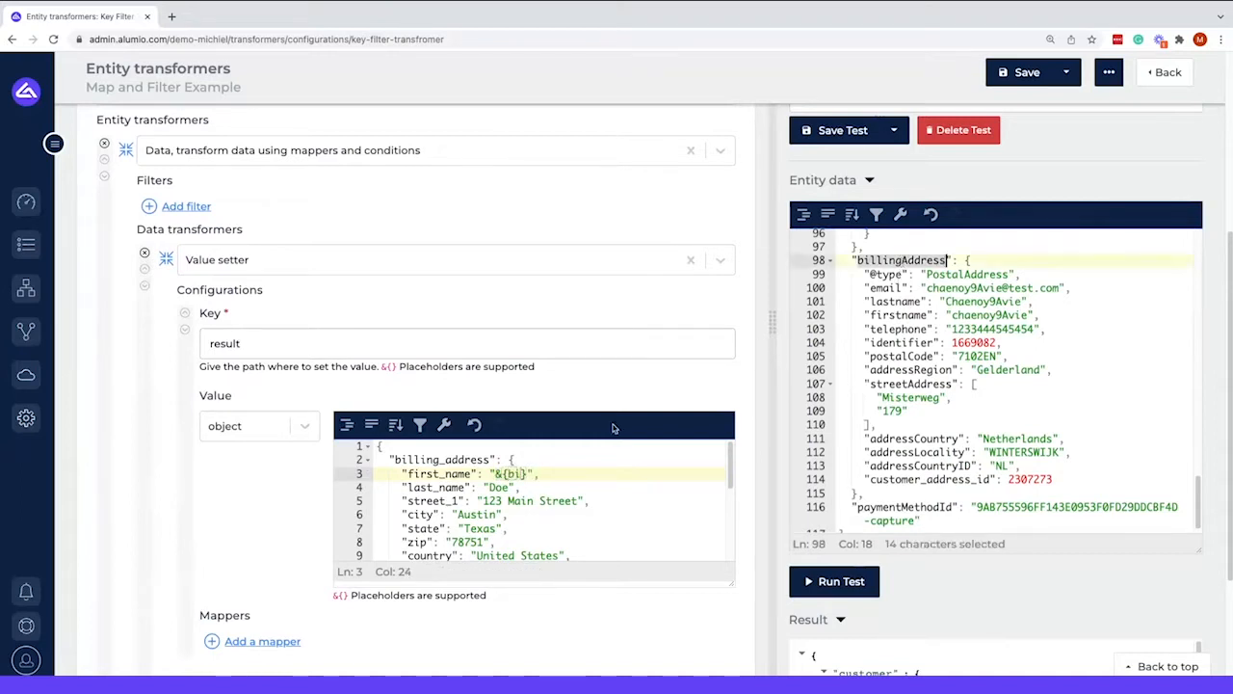
pyautogui.doubleClick(513, 473)
pyautogui.hotkey('ctrl', 'v')
pyautogui.write('.')
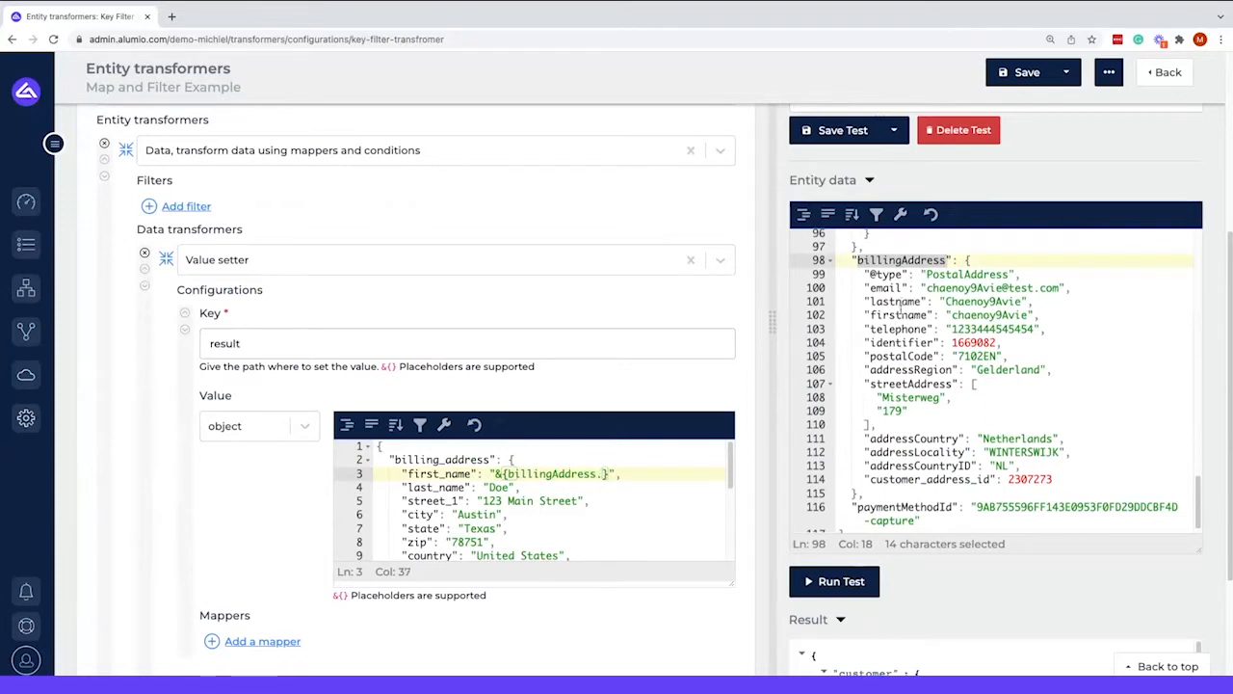
pyautogui.doubleClick(899, 315)
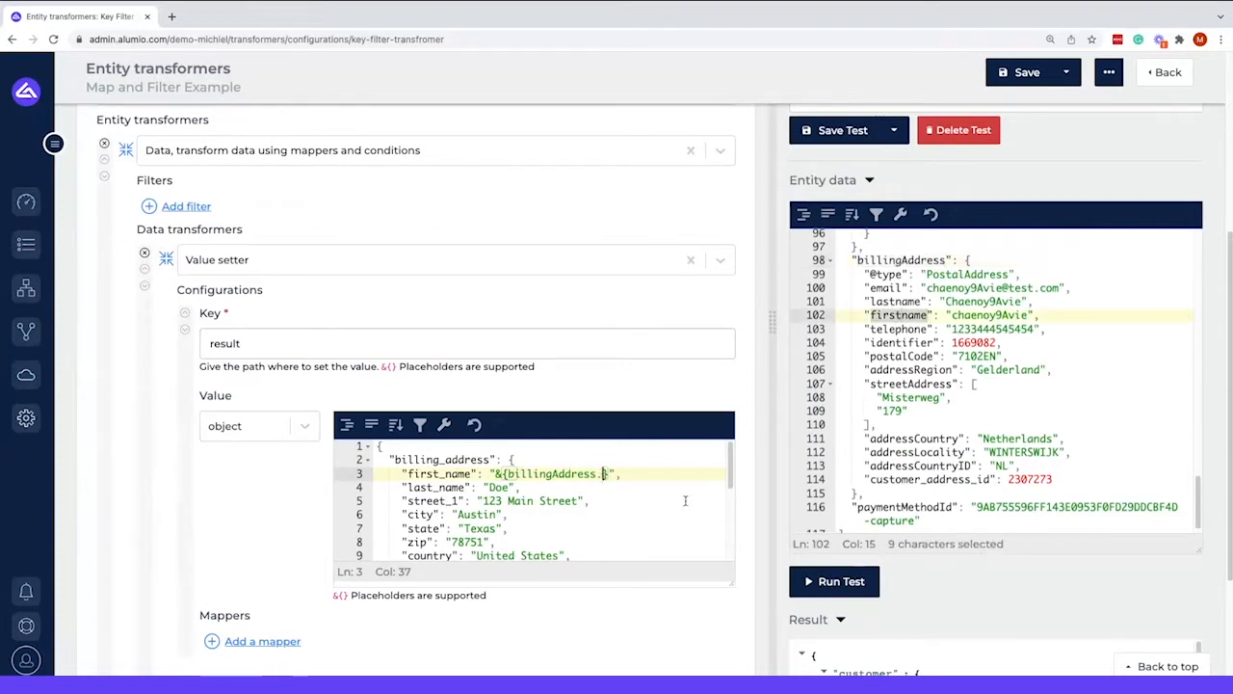
pyautogui.hotkey('ctrl', 'v')
# Step: Overwrite the billing_address block with the prepared JSON that fills every field with a &{billingAddress...} placeholder, leaving the products array in place
pyautogui.scroll(-3, 483, 477)
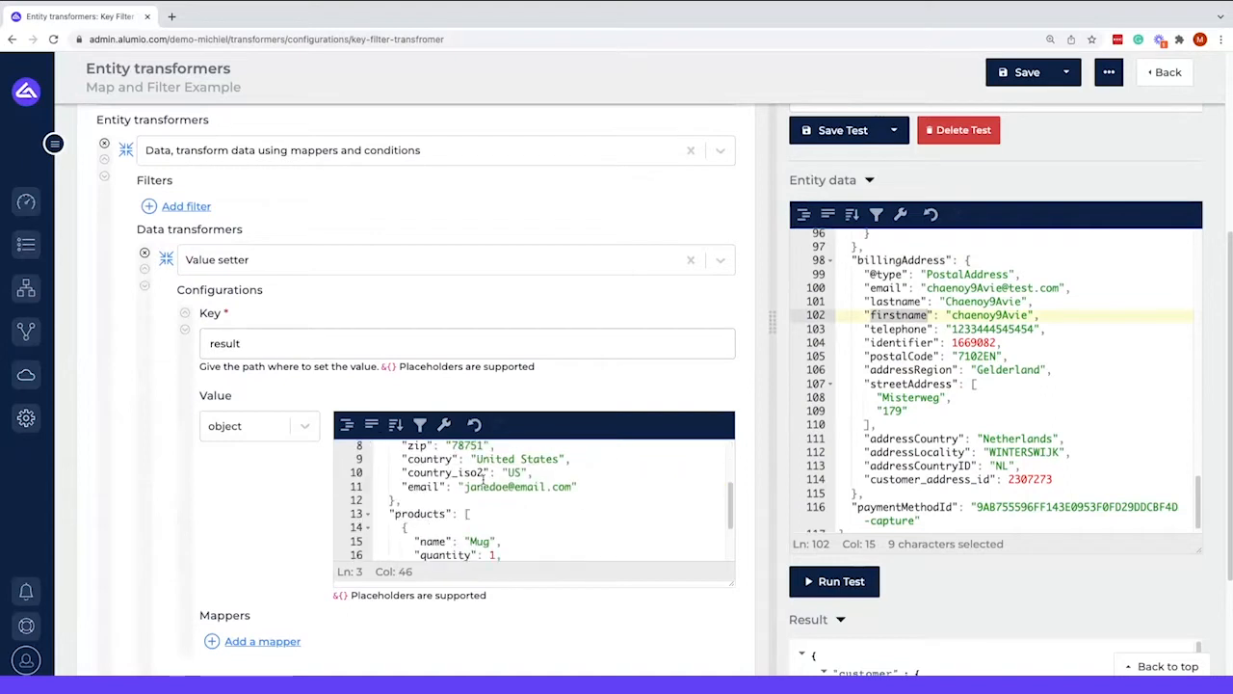
pyautogui.scroll(2, 492, 487)
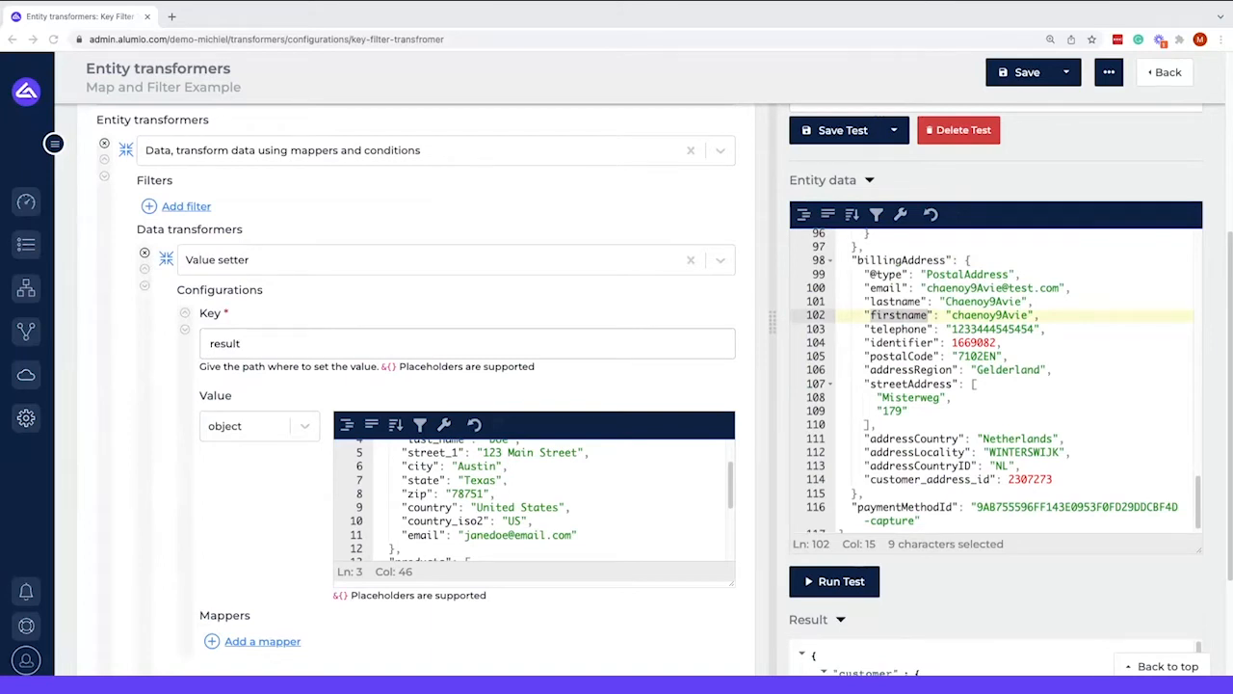
pyautogui.click(414, 548)
pyautogui.moveTo(414, 548); pyautogui.dragTo(389, 484)
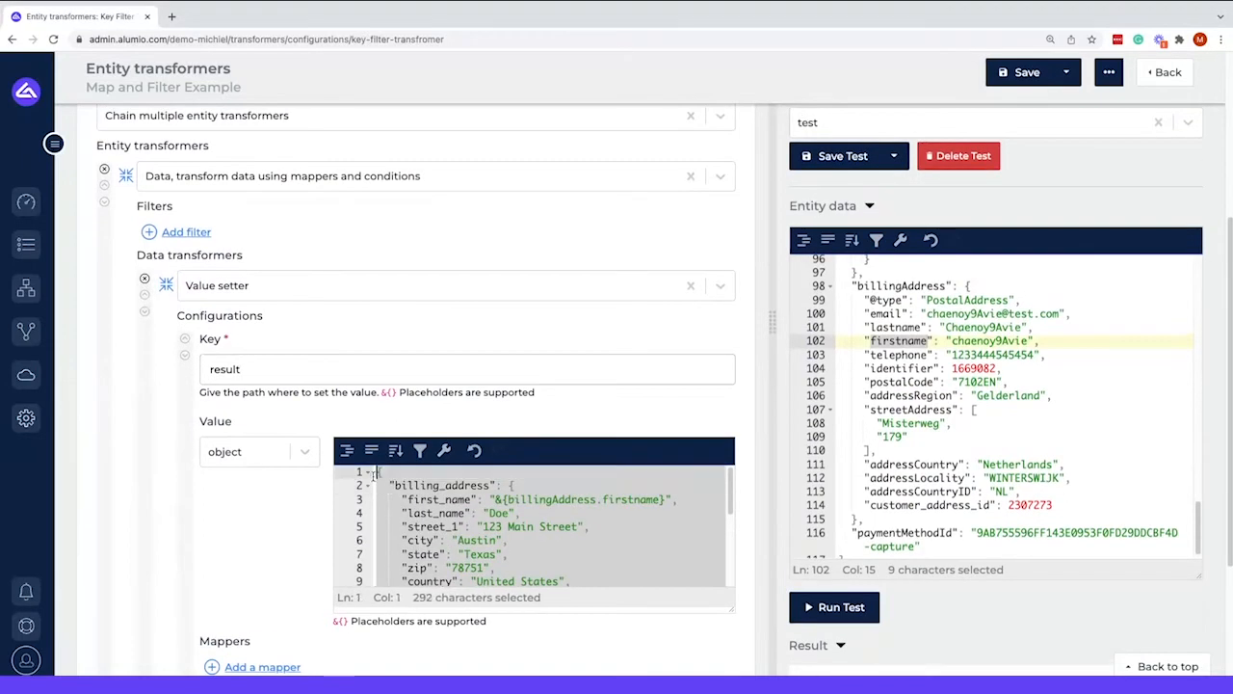
pyautogui.press('super+v')
pyautogui.press('BackSpace')
pyautogui.press('BackSpace')
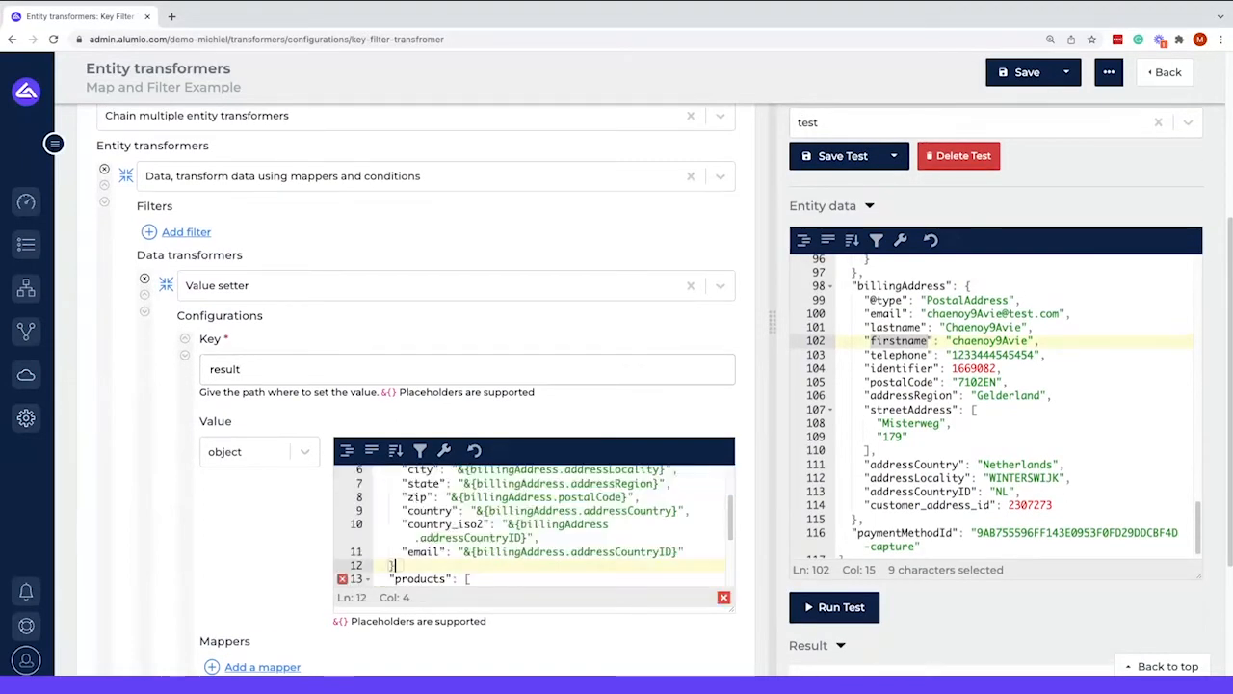
# Step: Review the billing_address placeholders and the products array, and examine the ordered items in the entity data for matching fields
pyautogui.scroll(3, 479, 543)
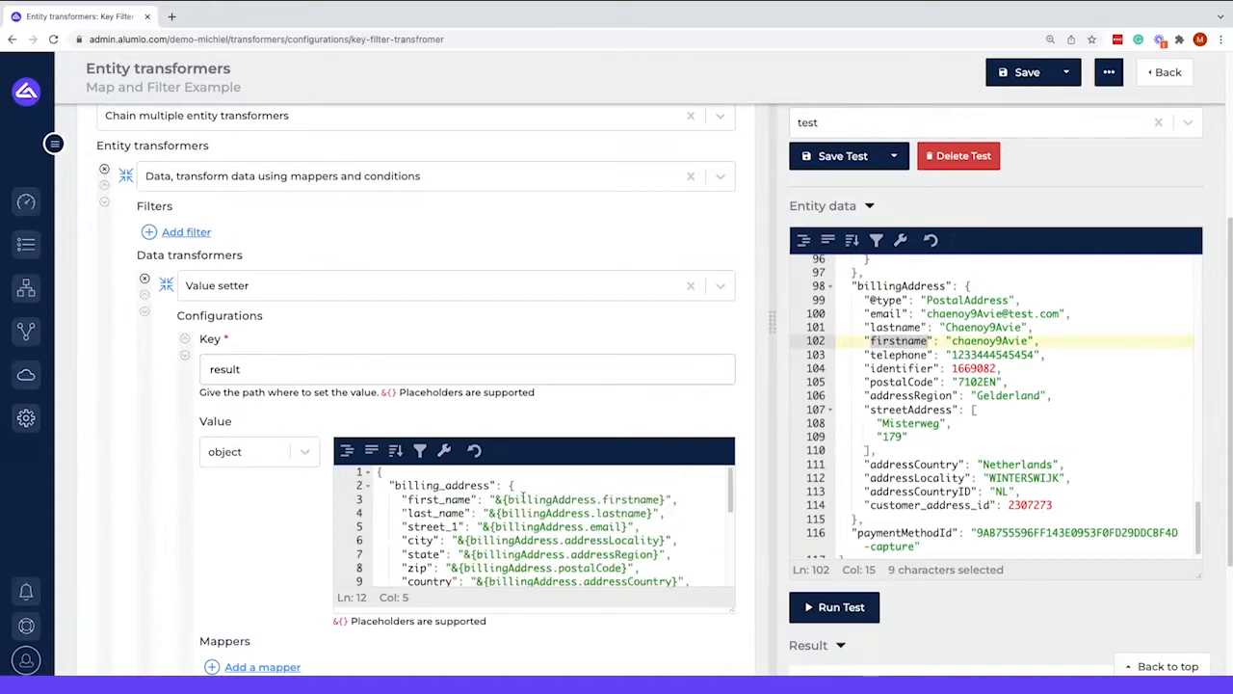
pyautogui.scroll(-3, 528, 509)
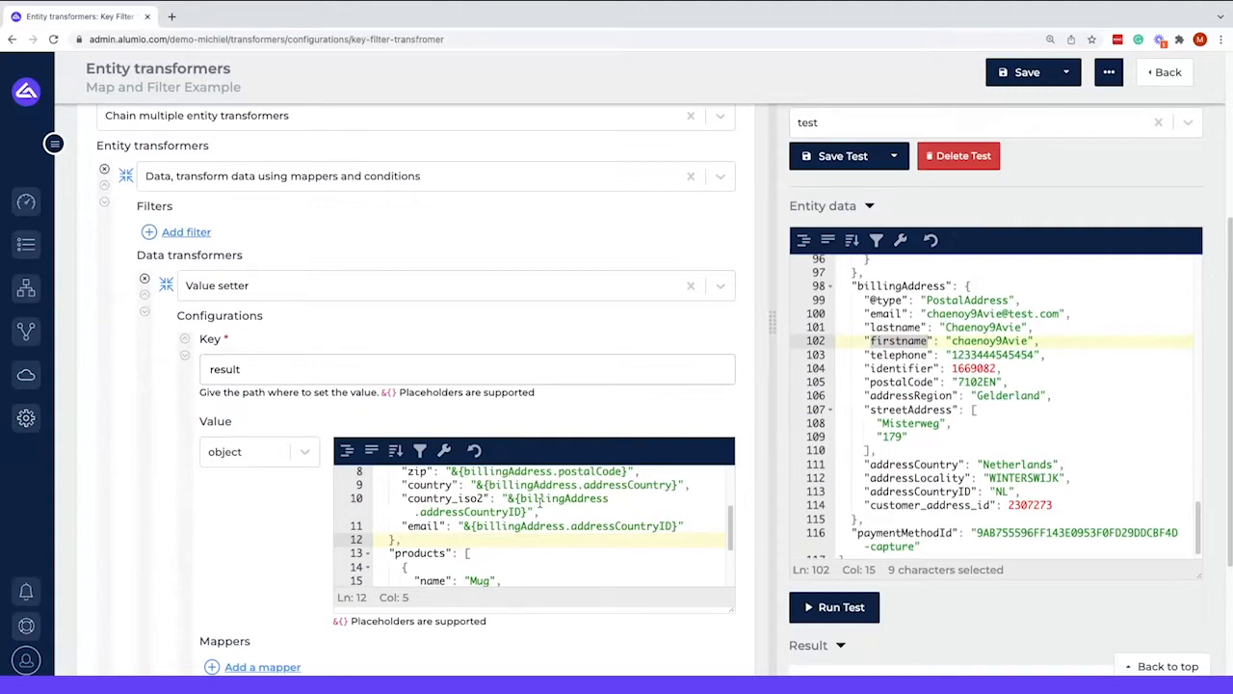
pyautogui.doubleClick(545, 500)
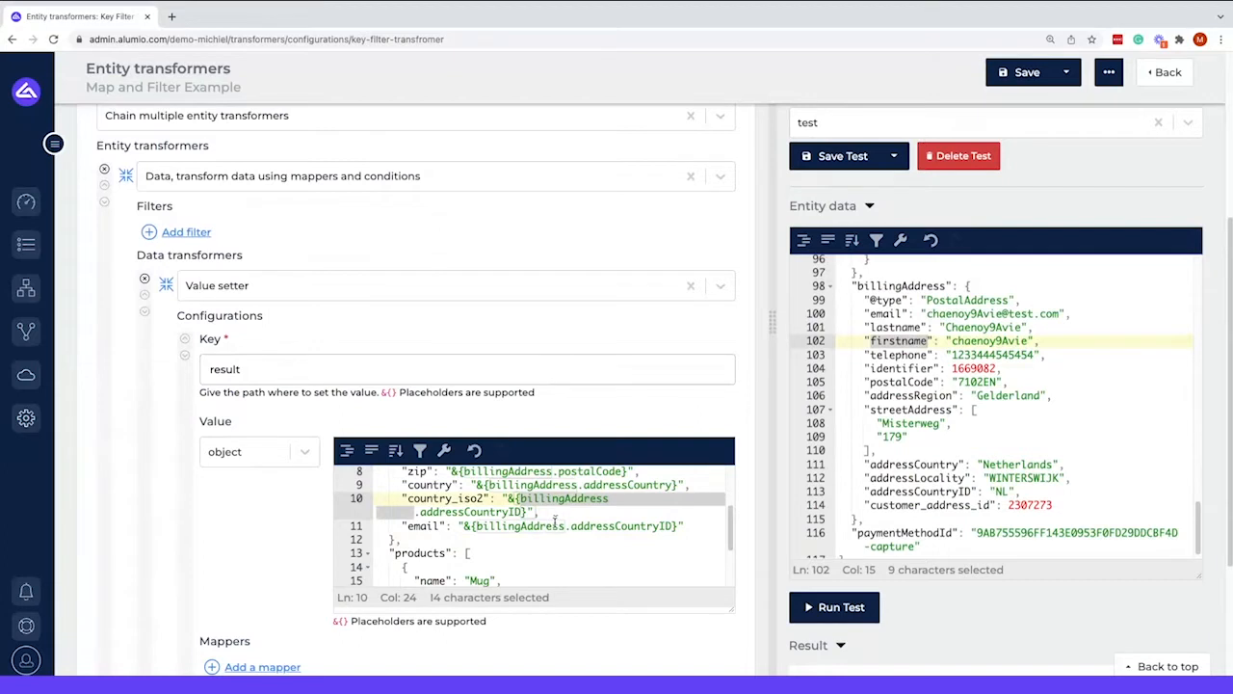
pyautogui.scroll(-2, 525, 525)
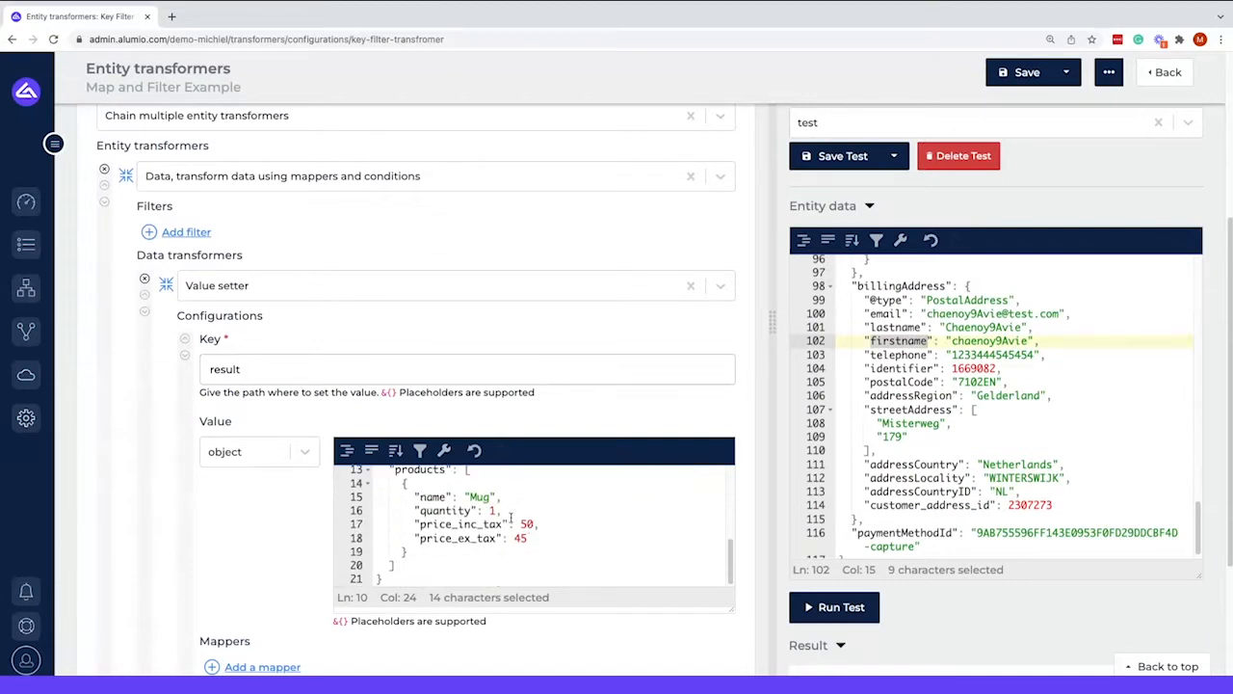
pyautogui.scroll(1, 497, 520)
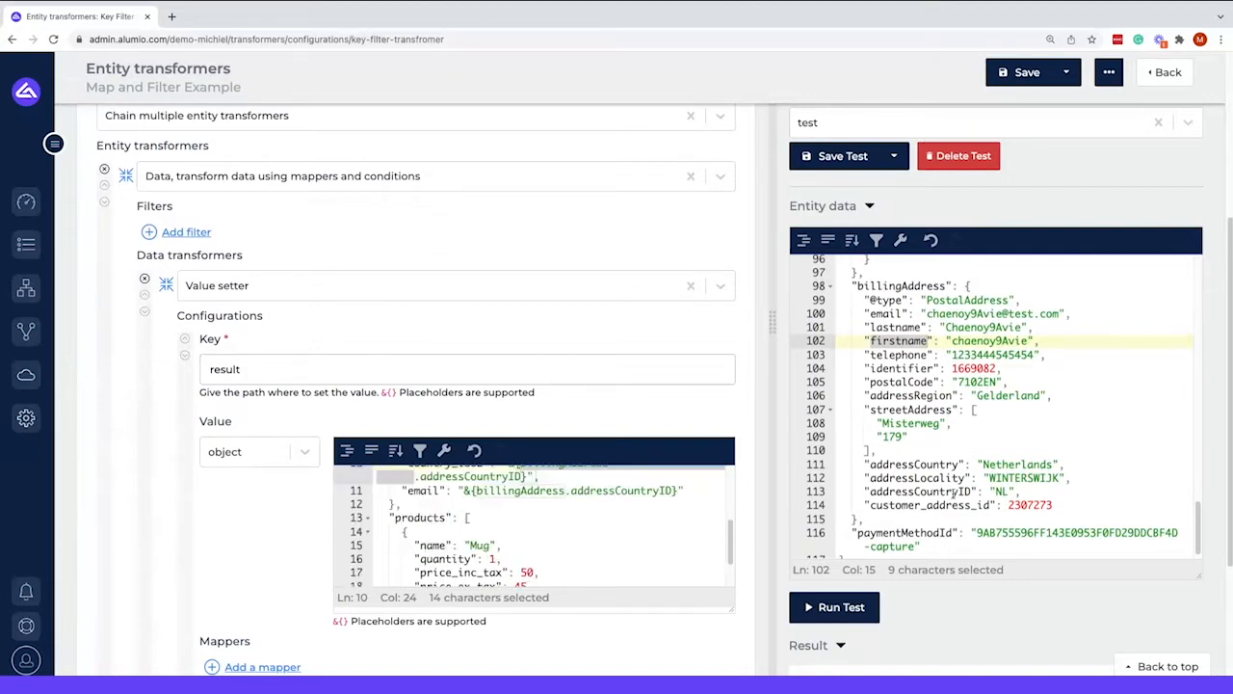
pyautogui.click(936, 468)
pyautogui.scroll(8, 949, 472)
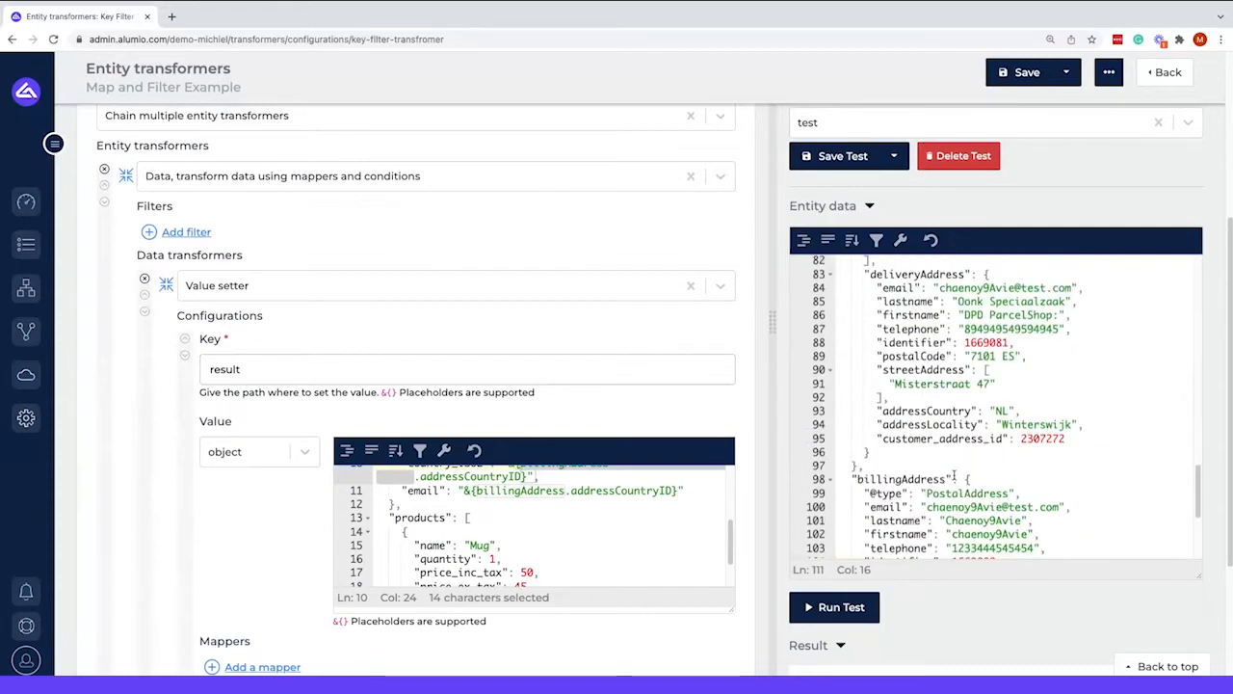
pyautogui.scroll(8, 954, 477)
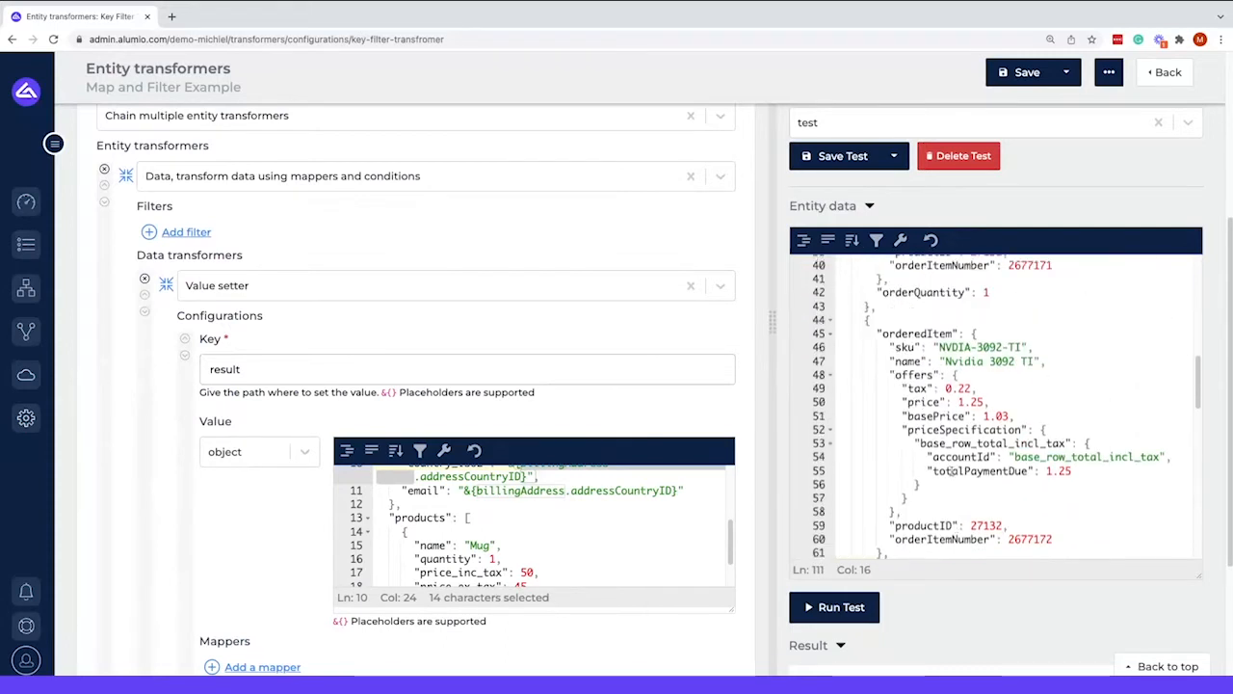
# Step: Examine the ordered items in the entity data and copy the key name orderedItem of the outer array
pyautogui.doubleClick(916, 333)
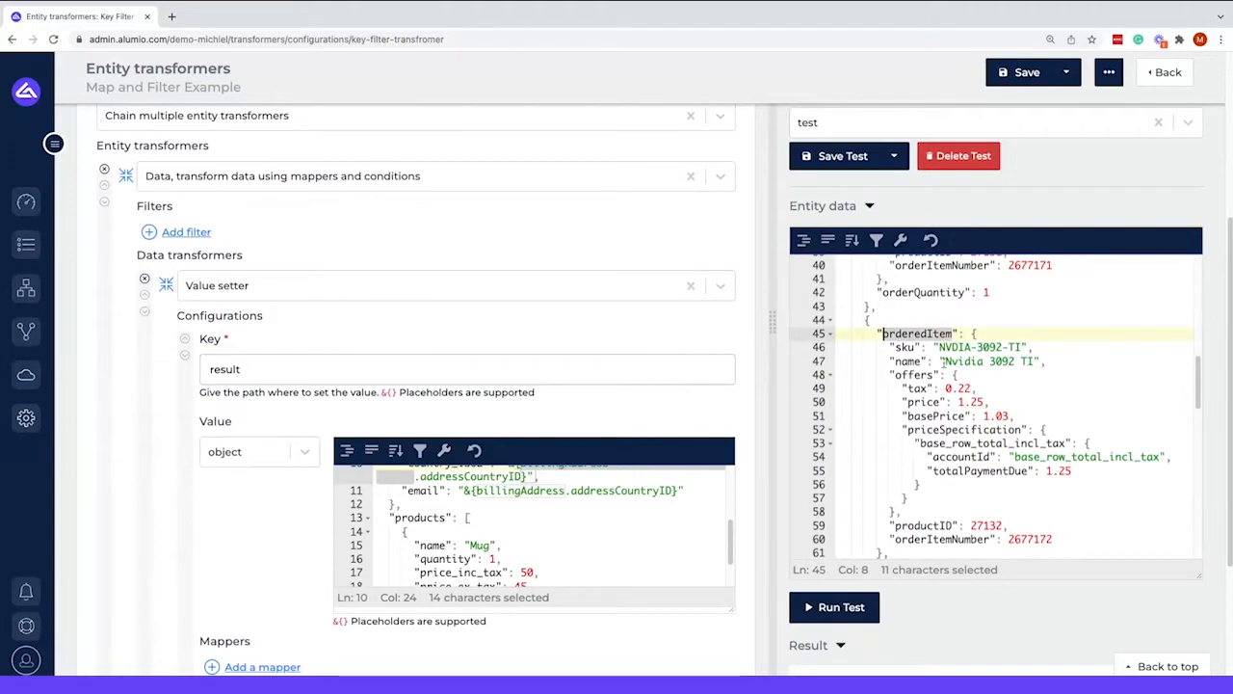
pyautogui.scroll(-1, 939, 367)
pyautogui.scroll(-1, 939, 367)
pyautogui.scroll(7, 934, 386)
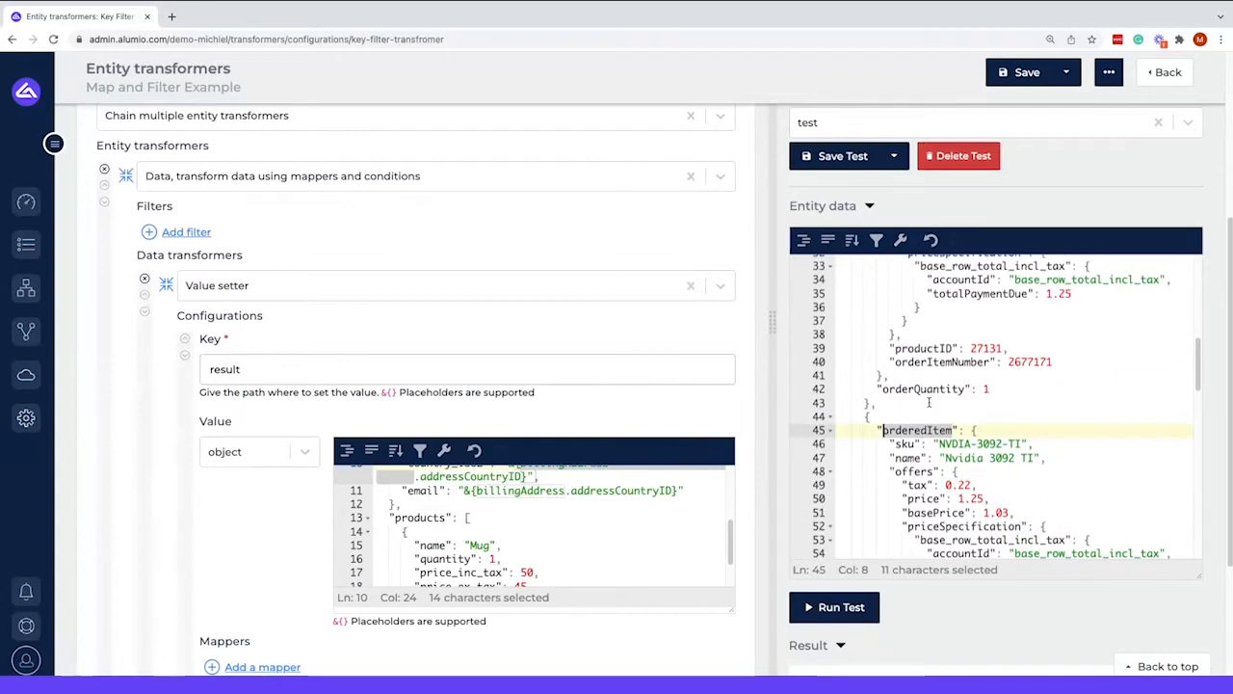
pyautogui.doubleClick(896, 322)
pyautogui.hotkey('ctrl', 'c')
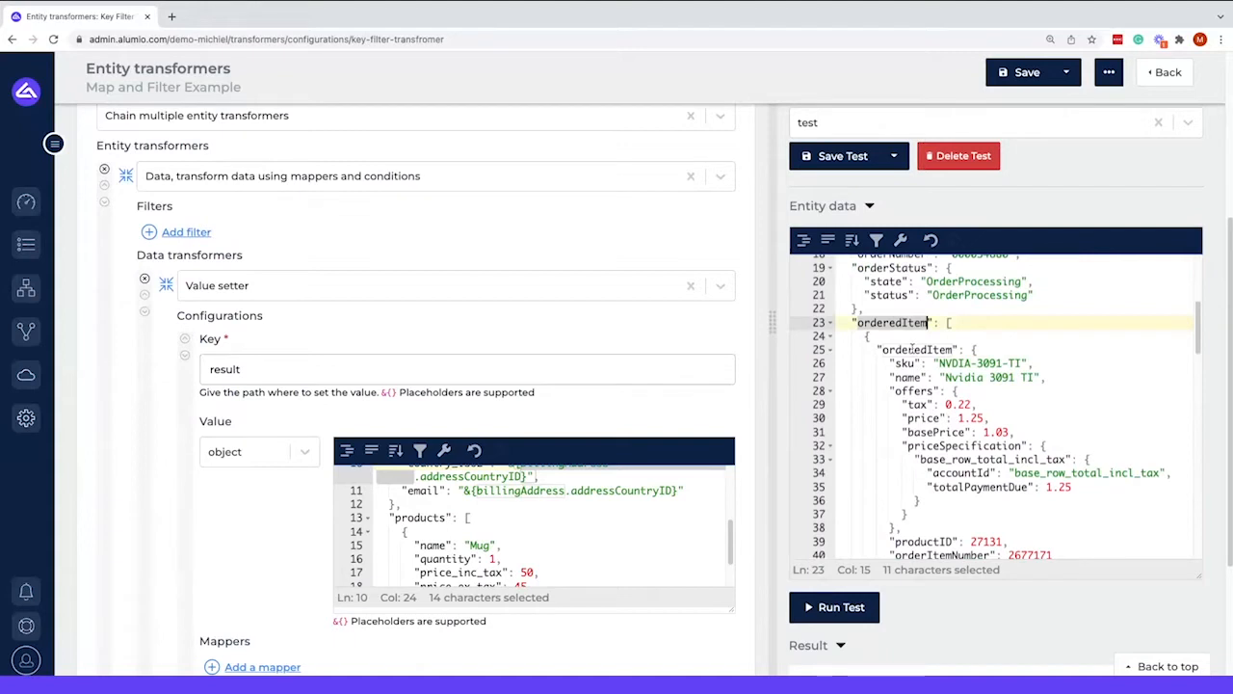
# Step: Remove the products array and the comma before it from the Value setter's object, leaving only the billing_address block
pyautogui.scroll(-1, 487, 500)
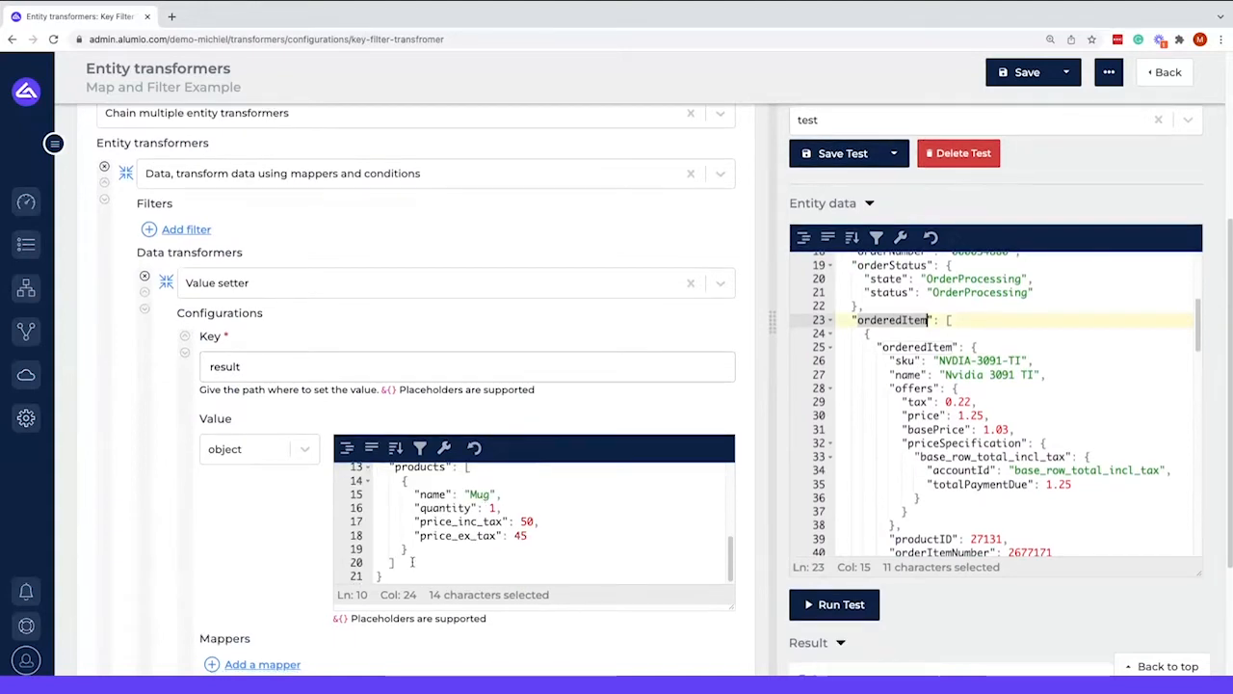
pyautogui.moveTo(415, 576); pyautogui.dragTo(375, 515)
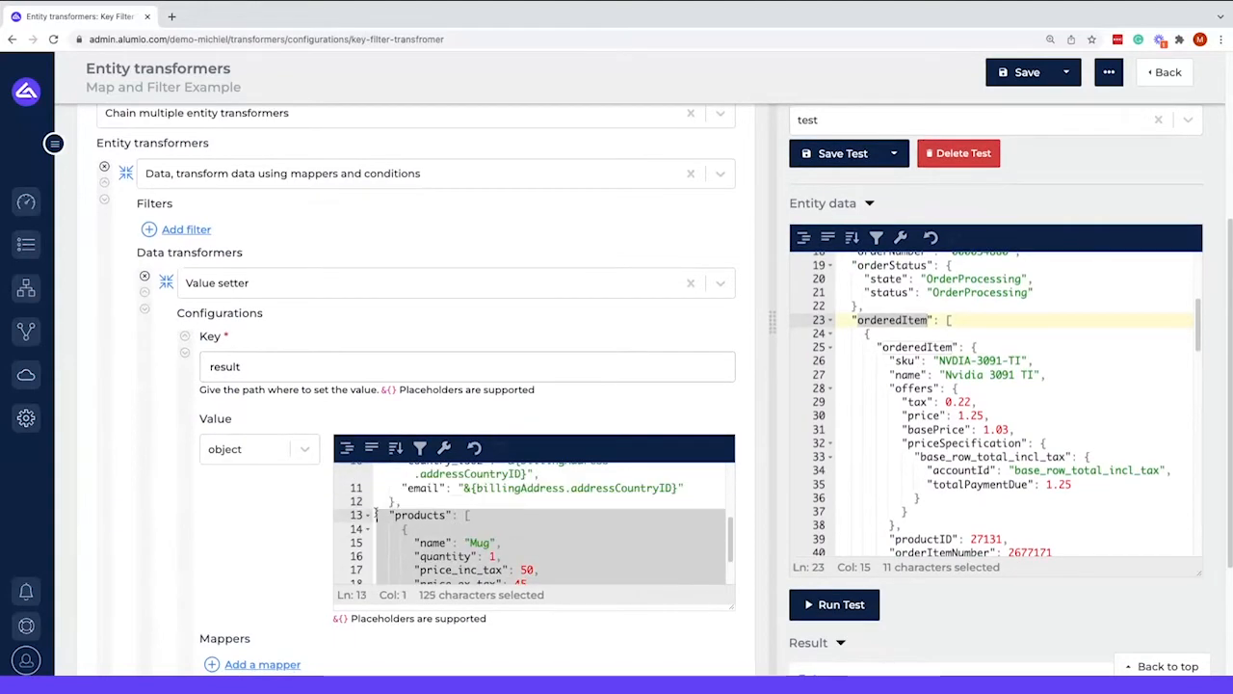
pyautogui.press('BackSpace')
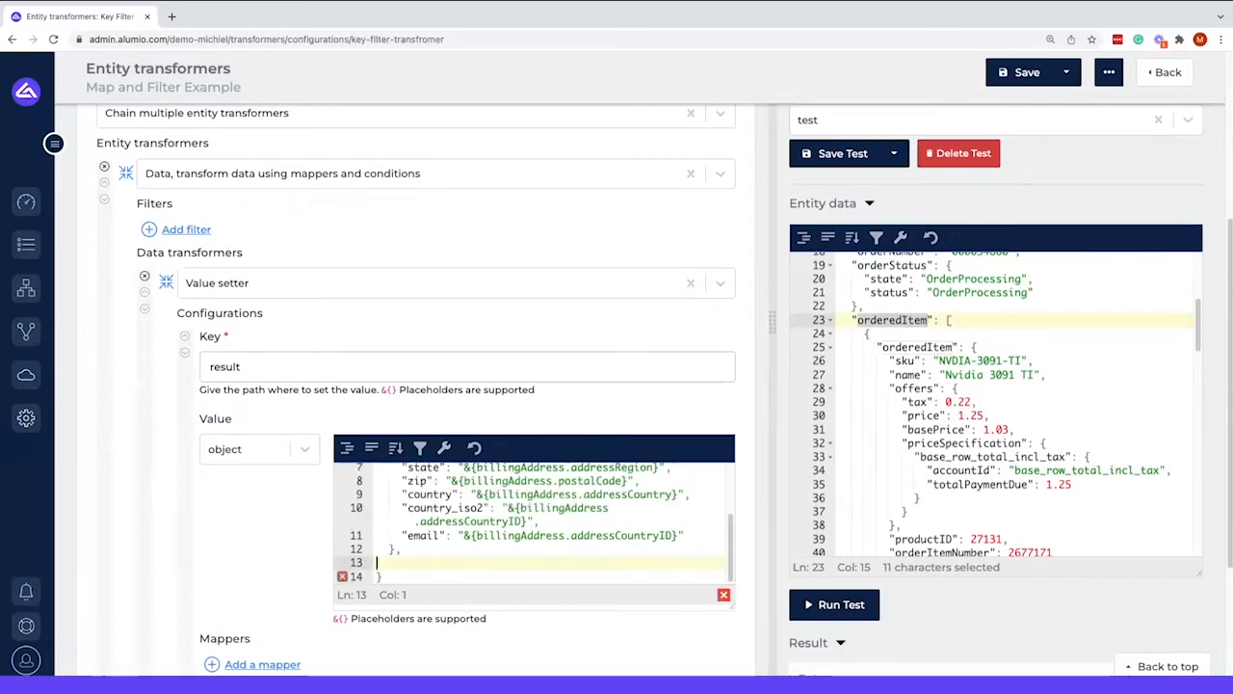
pyautogui.press('BackSpace')
# Step: Add a second entity transformer of the type "Node, transform nodes" to the chain
pyautogui.scroll(-3, 458, 587)
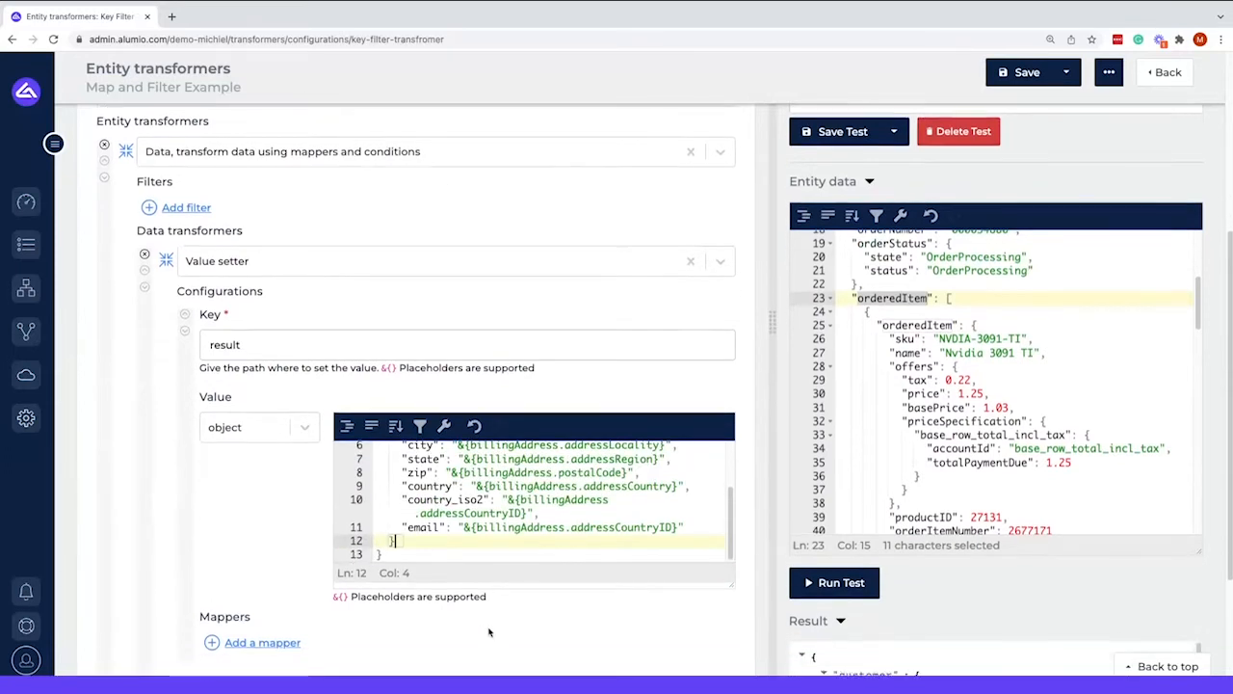
pyautogui.scroll(6, 171, 568)
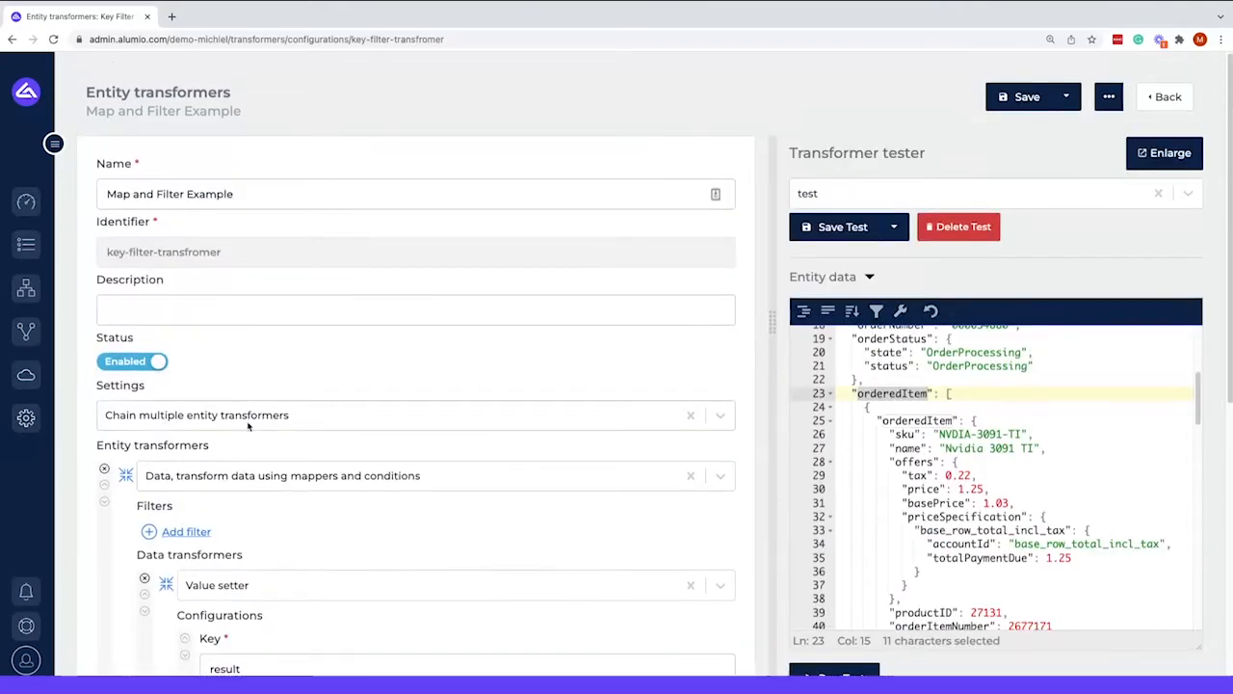
pyautogui.scroll(-2, 144, 486)
pyautogui.scroll(-5, 144, 486)
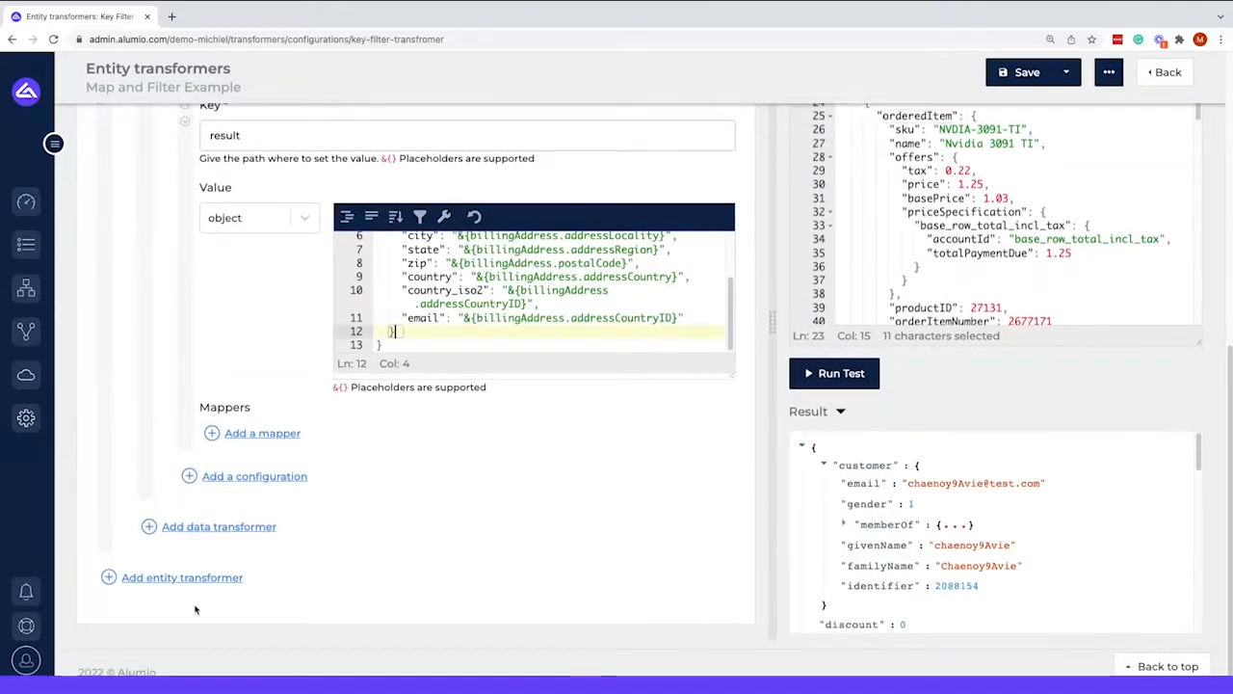
pyautogui.click(135, 579)
pyautogui.write('node')
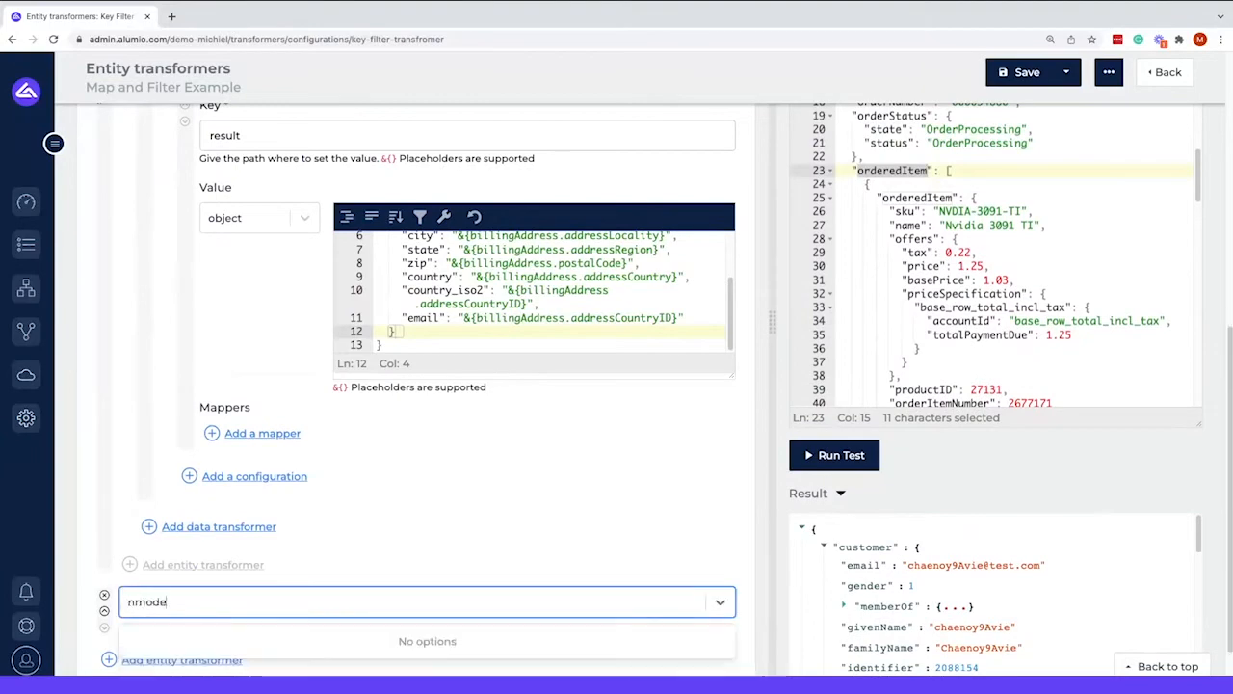
pyautogui.press('Return')
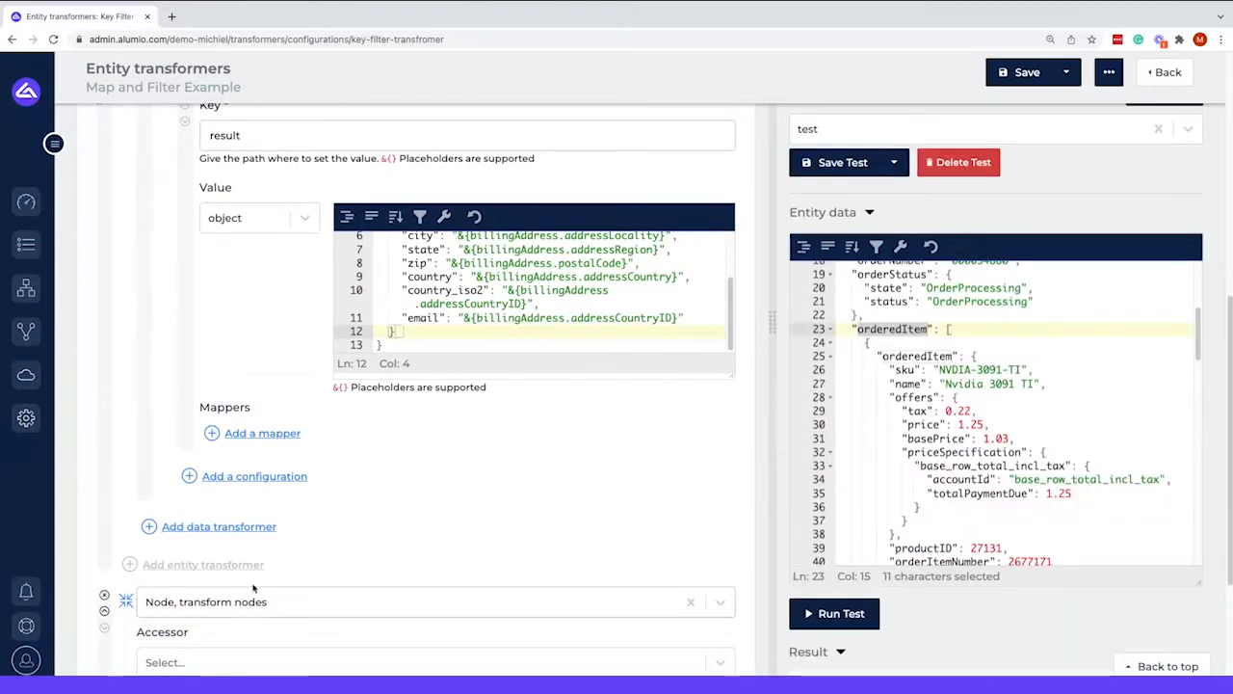
# Step: Set the node transformer's accessor to Pattern accessor with the pattern orderedItem.*
pyautogui.scroll(-2, 260, 578)
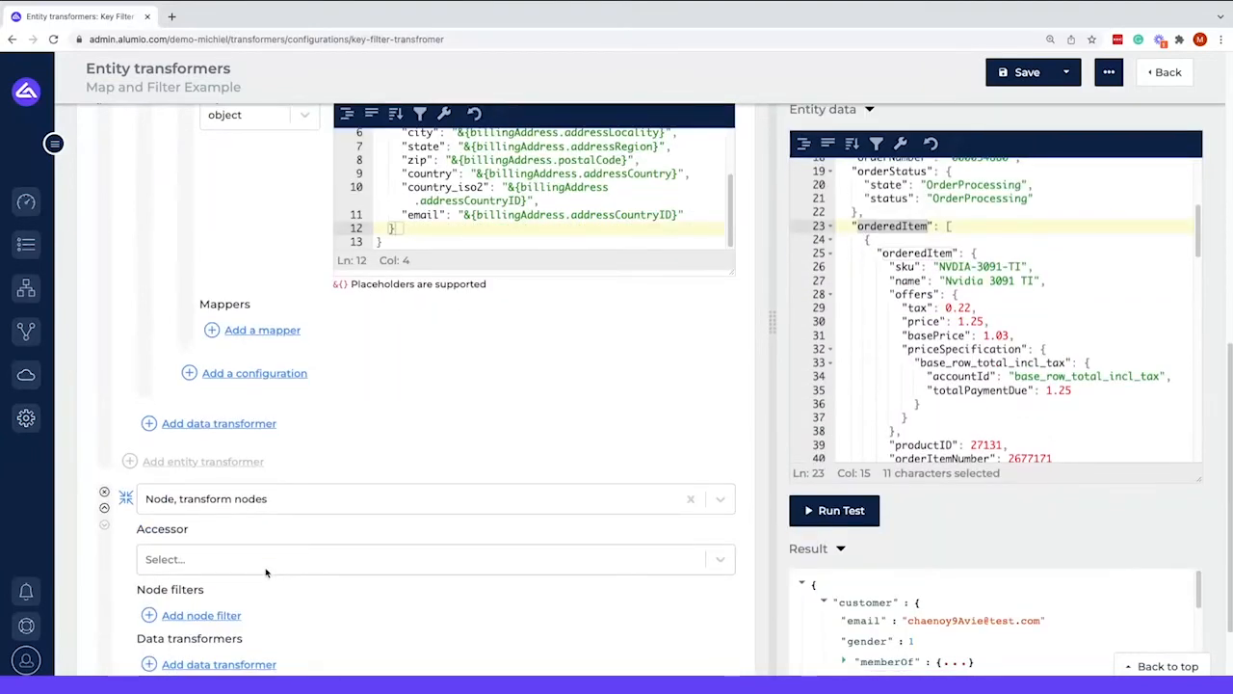
pyautogui.scroll(-2, 266, 573)
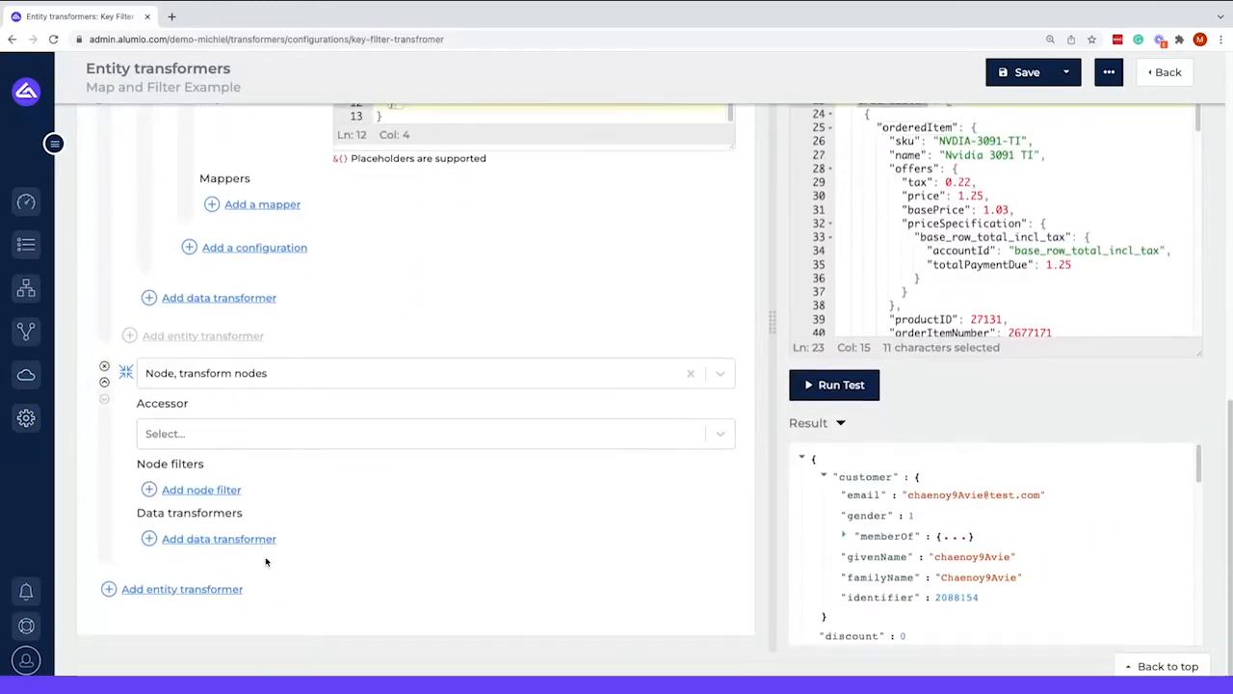
pyautogui.click(275, 435)
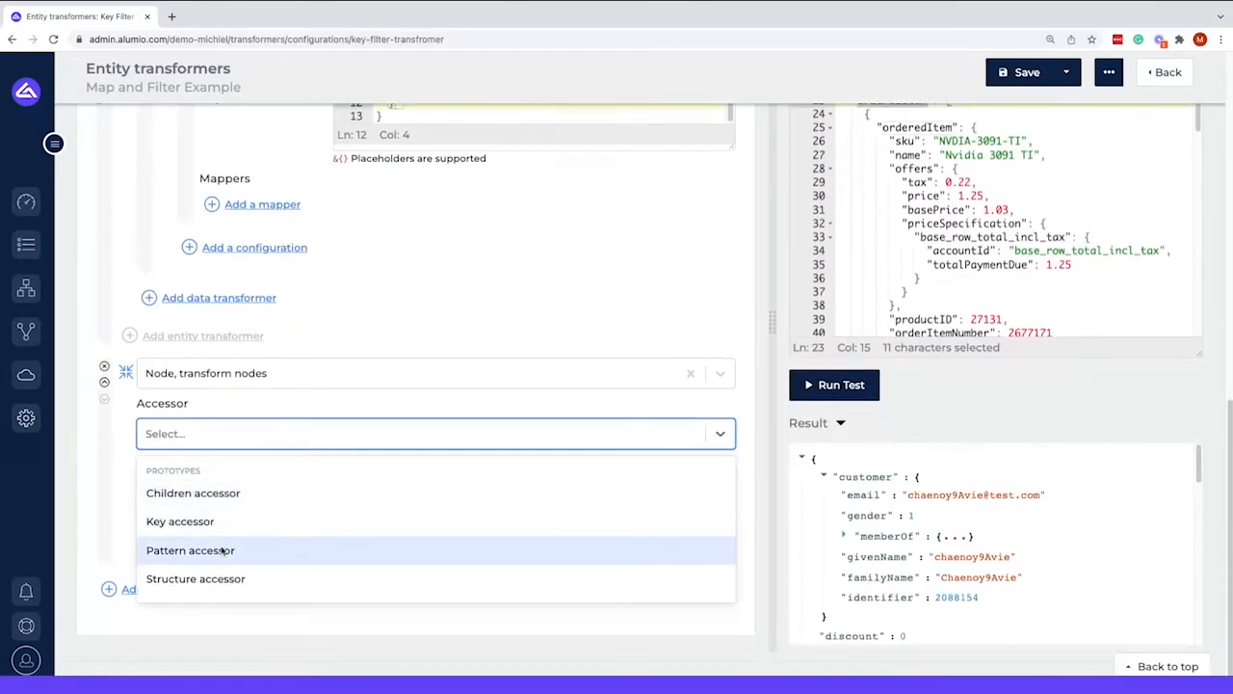
pyautogui.click(224, 550)
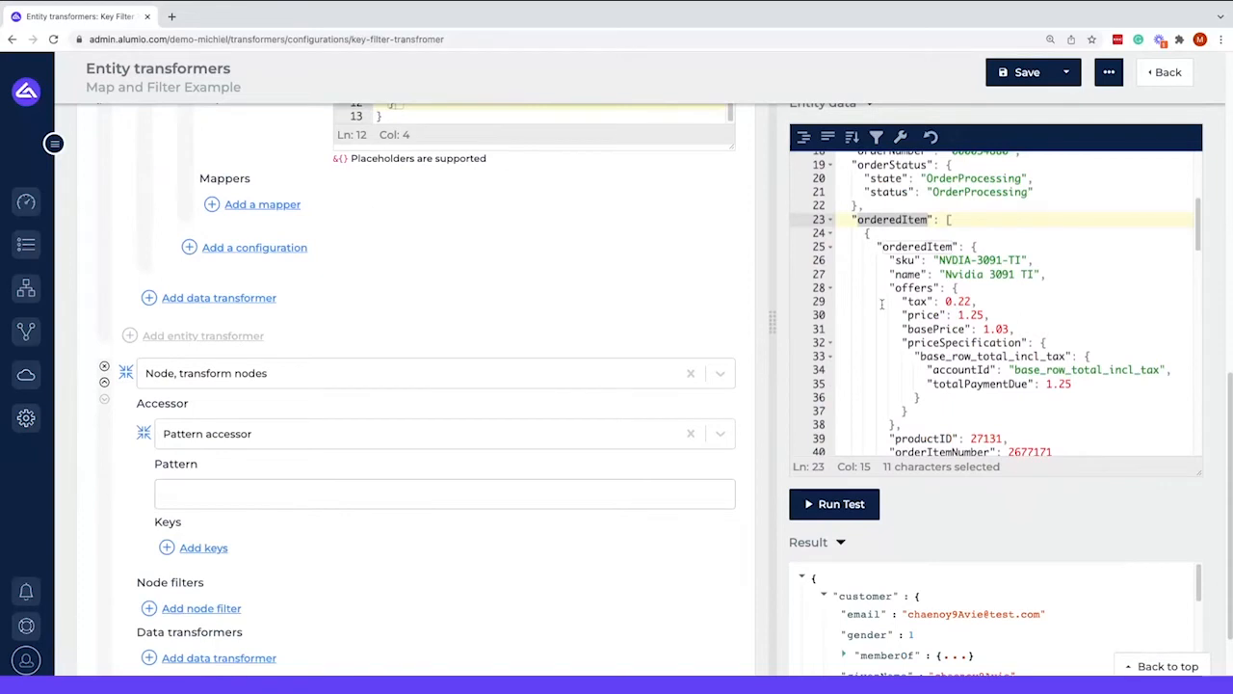
pyautogui.click(335, 498)
pyautogui.hotkey('ctrl', 'v')
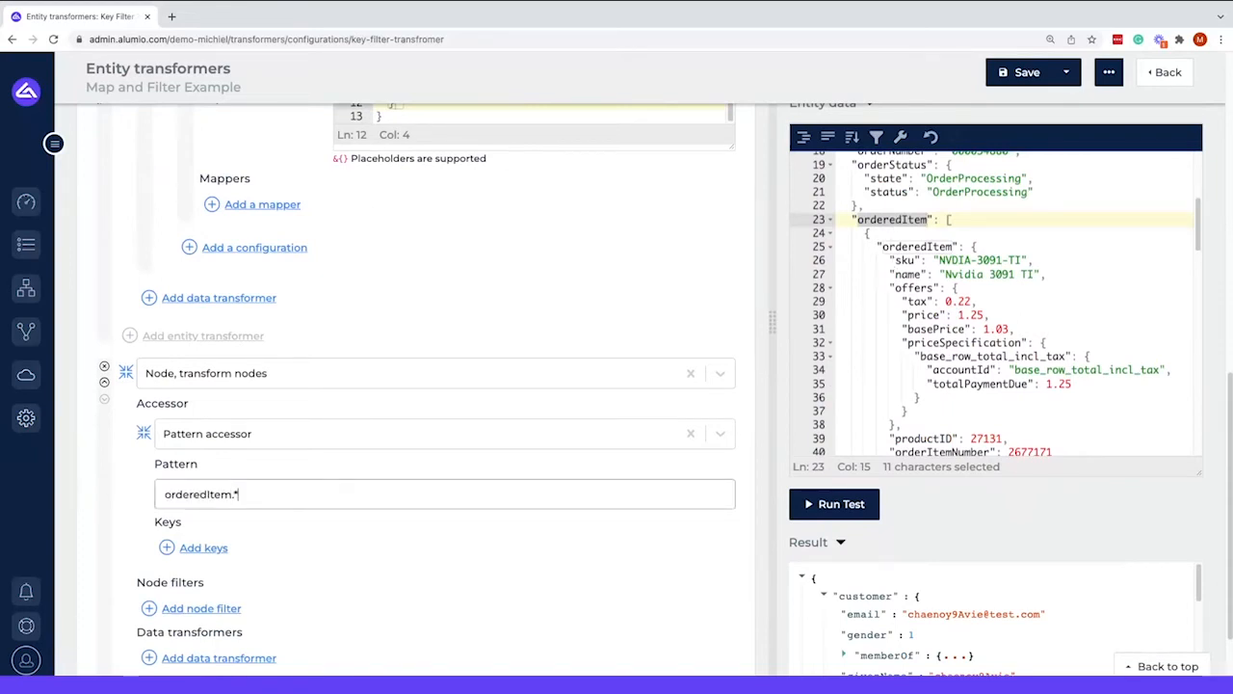
# Step: Collapse the two objects inside the orderedItem array in the entity data to view the array's structure
pyautogui.click(831, 234)
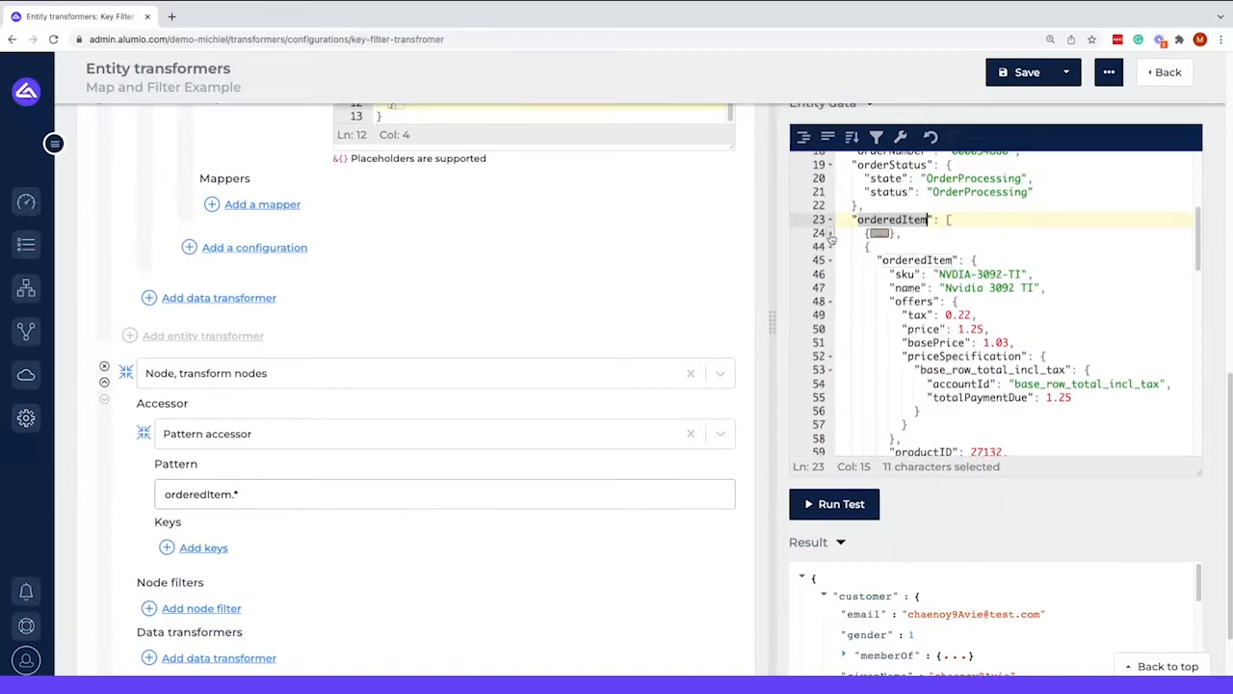
pyautogui.click(831, 247)
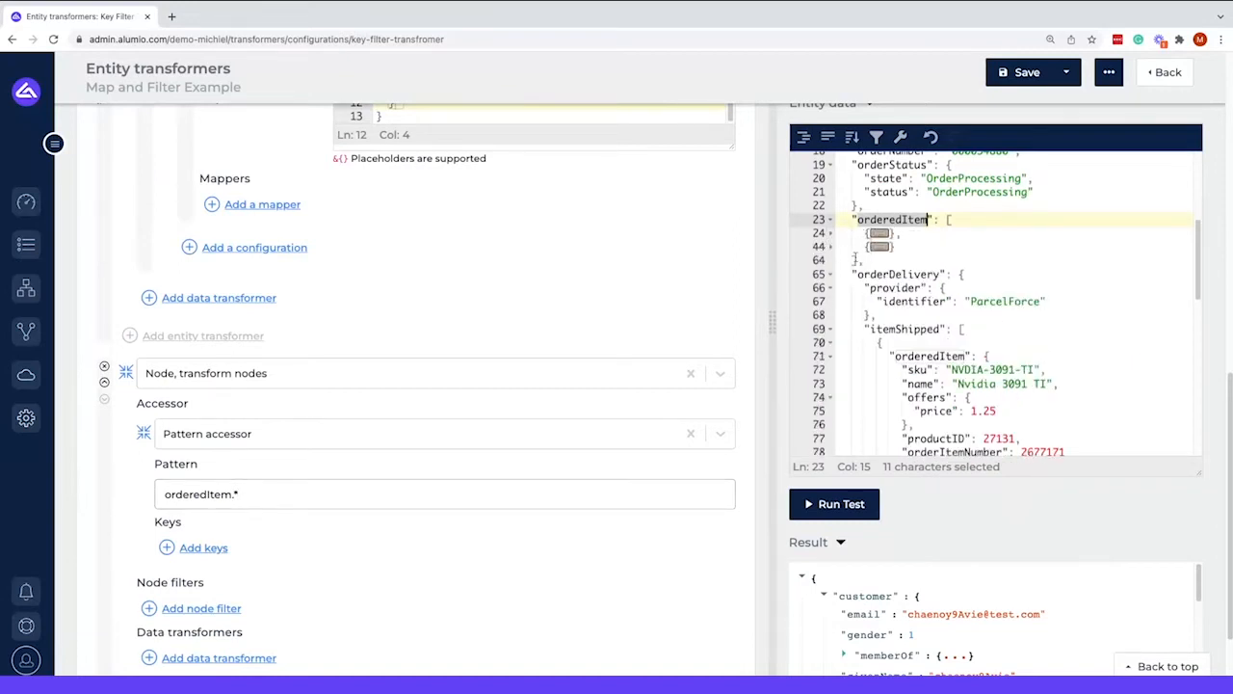
# Step: Add a Value setter as data transformer inside the node transformer
pyautogui.scroll(-1, 236, 539)
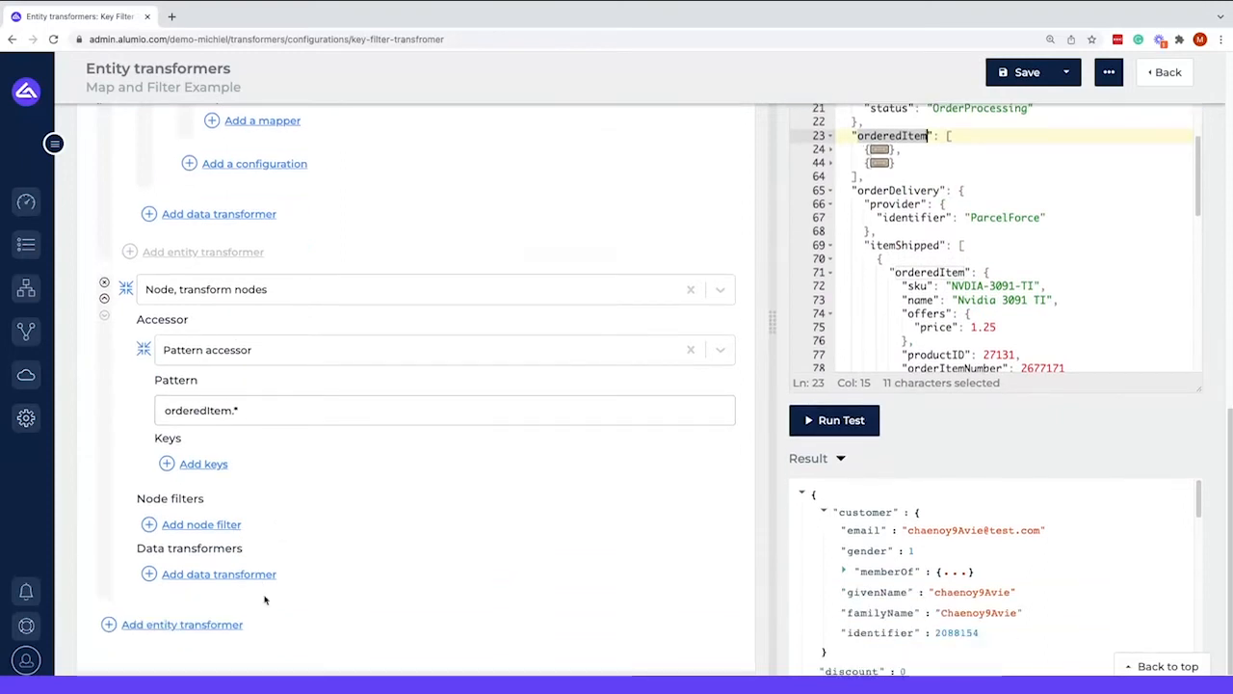
pyautogui.click(256, 577)
pyautogui.click(323, 555)
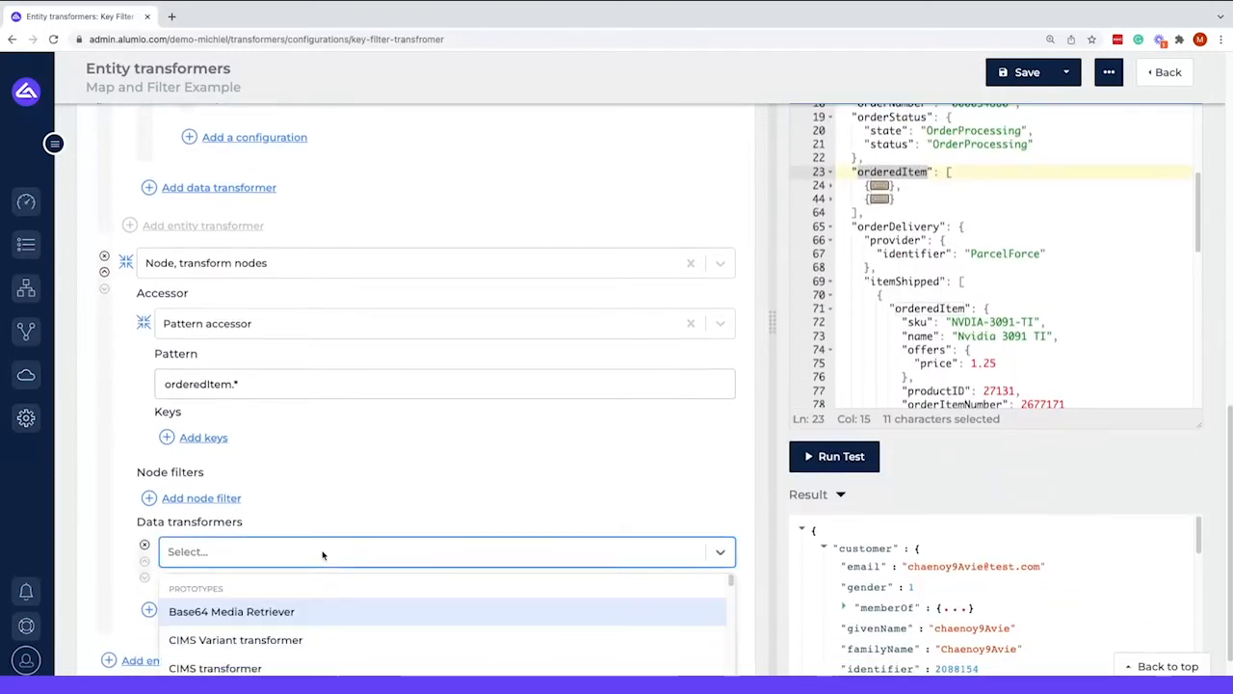
pyautogui.write('value')
pyautogui.press('Down')
pyautogui.press('Down')
pyautogui.press('Down')
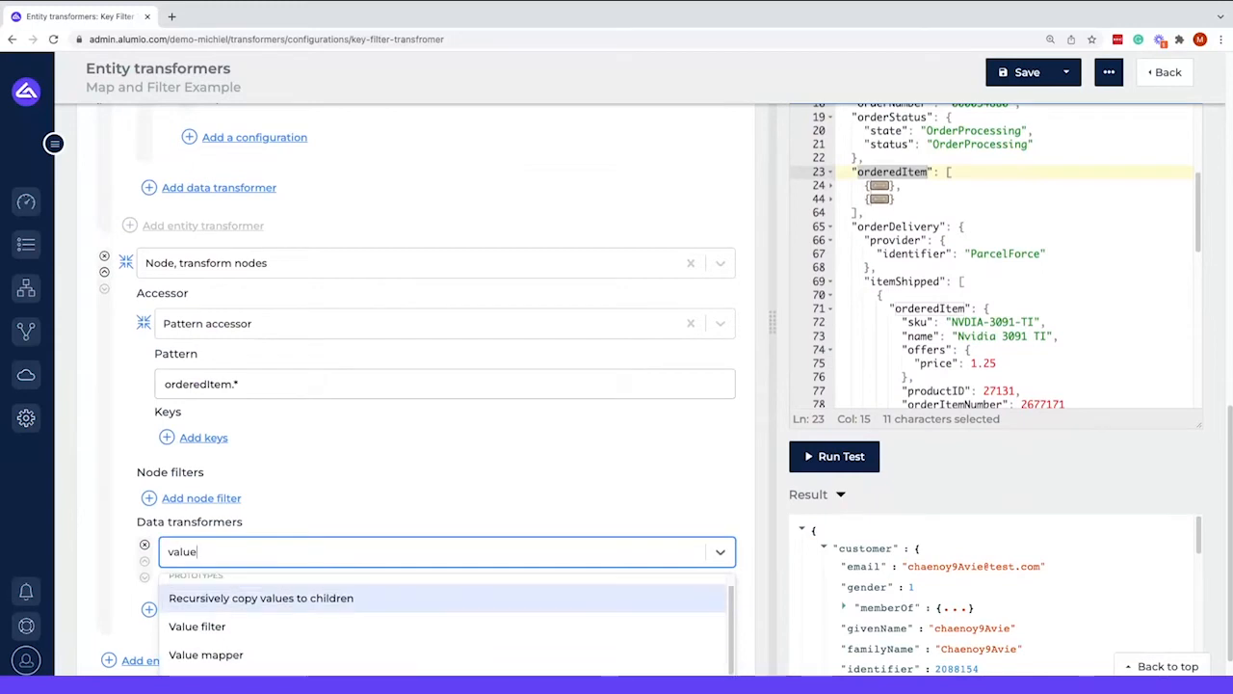
pyautogui.press('Return')
# Step: Expand the first object of the orderedItem array in the entity data and examine its fields
pyautogui.scroll(-2, 509, 523)
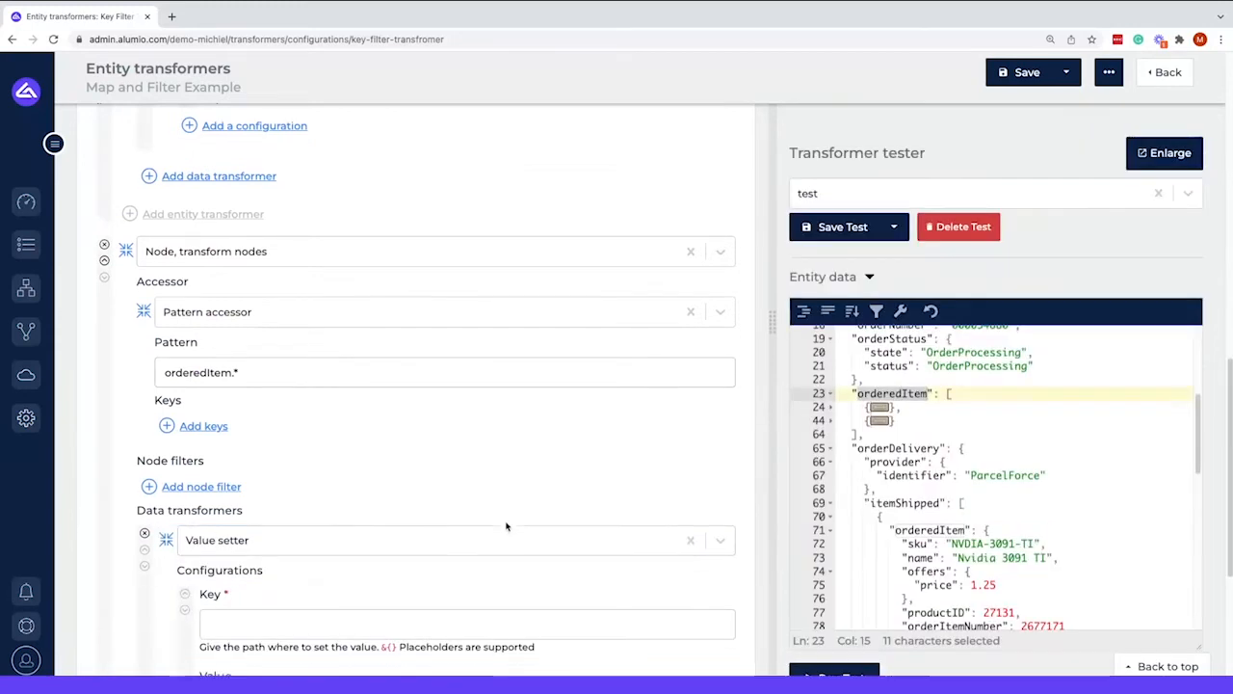
pyautogui.click(854, 370)
pyautogui.click(831, 369)
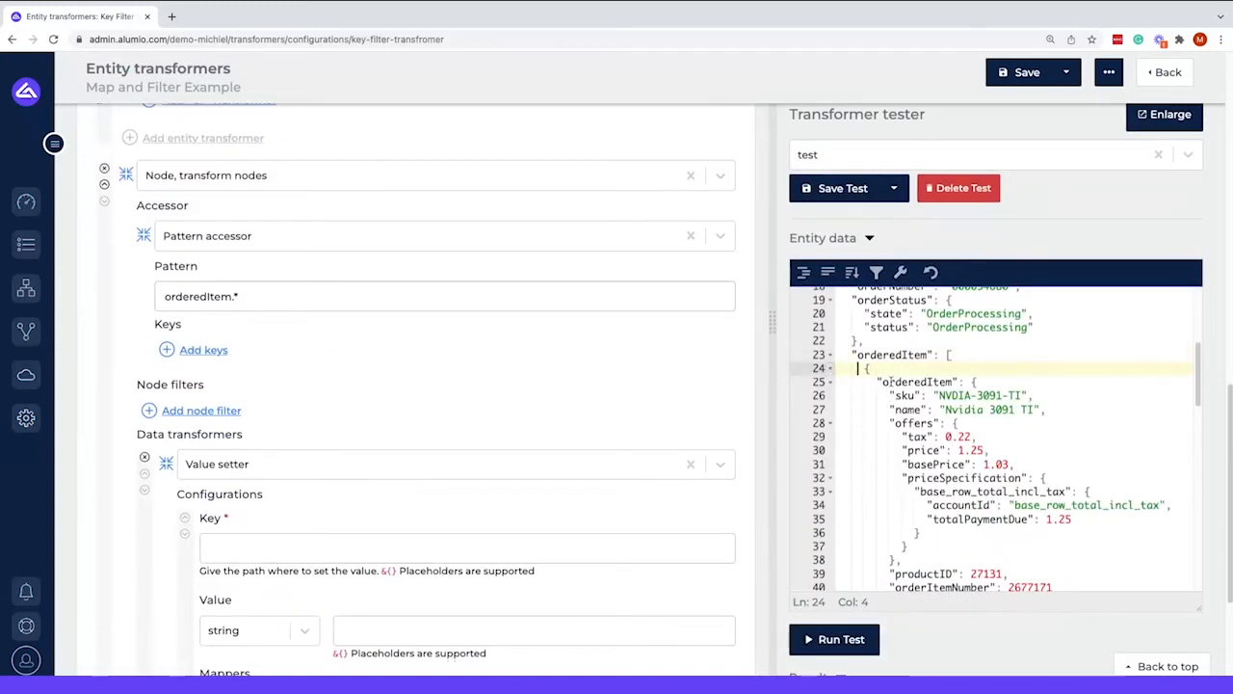
pyautogui.press('Right')
pyautogui.press('Right')
pyautogui.scroll(-2, 914, 409)
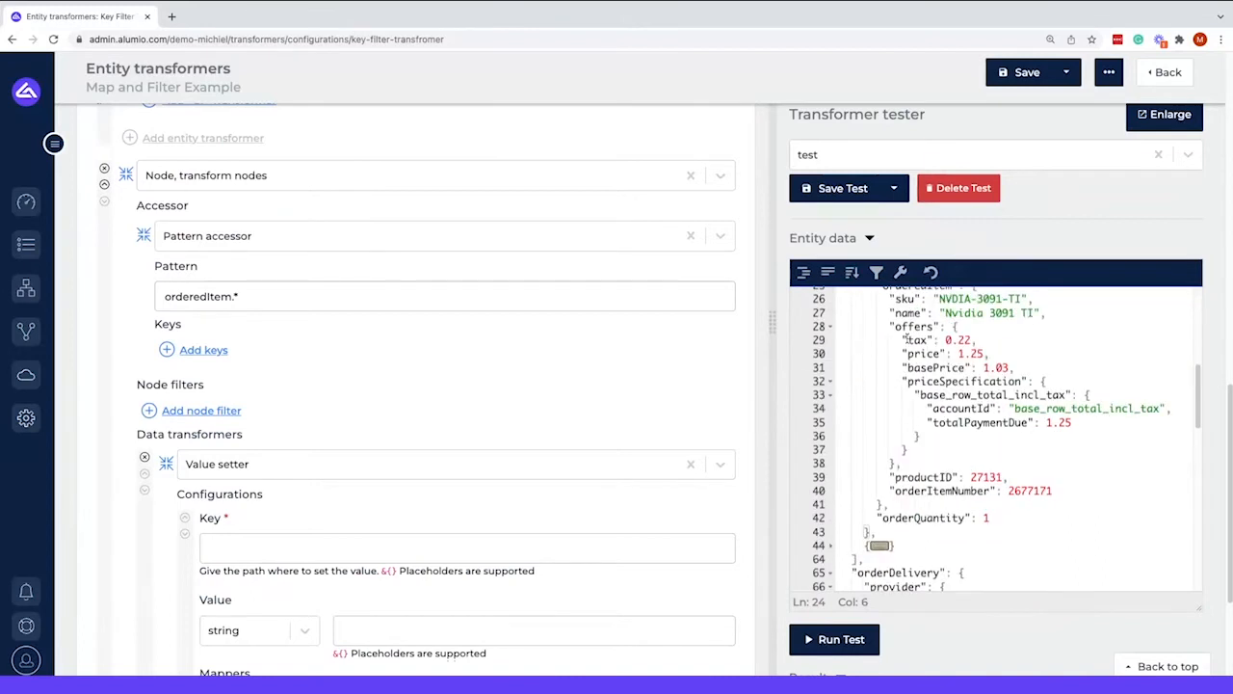
pyautogui.scroll(-1, 351, 521)
# Step: Set the new Value setter's key to lineResult and its value type to object
pyautogui.click(210, 438)
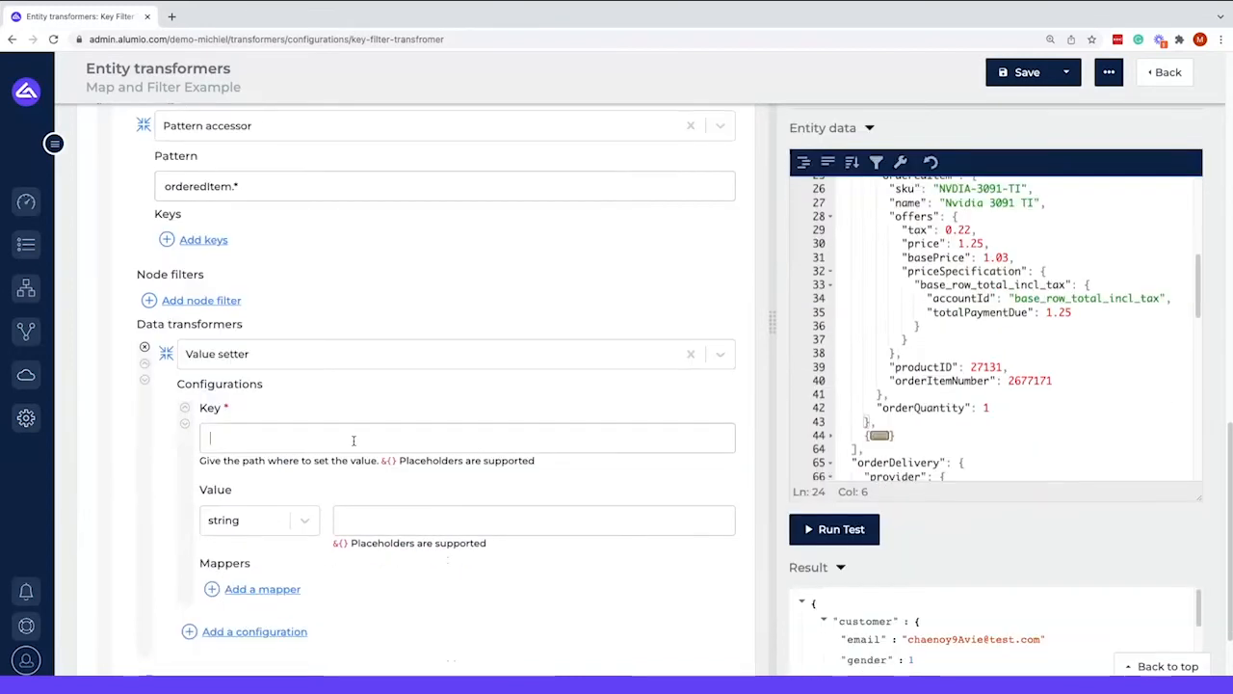
pyautogui.write('va')
pyautogui.write('esul')
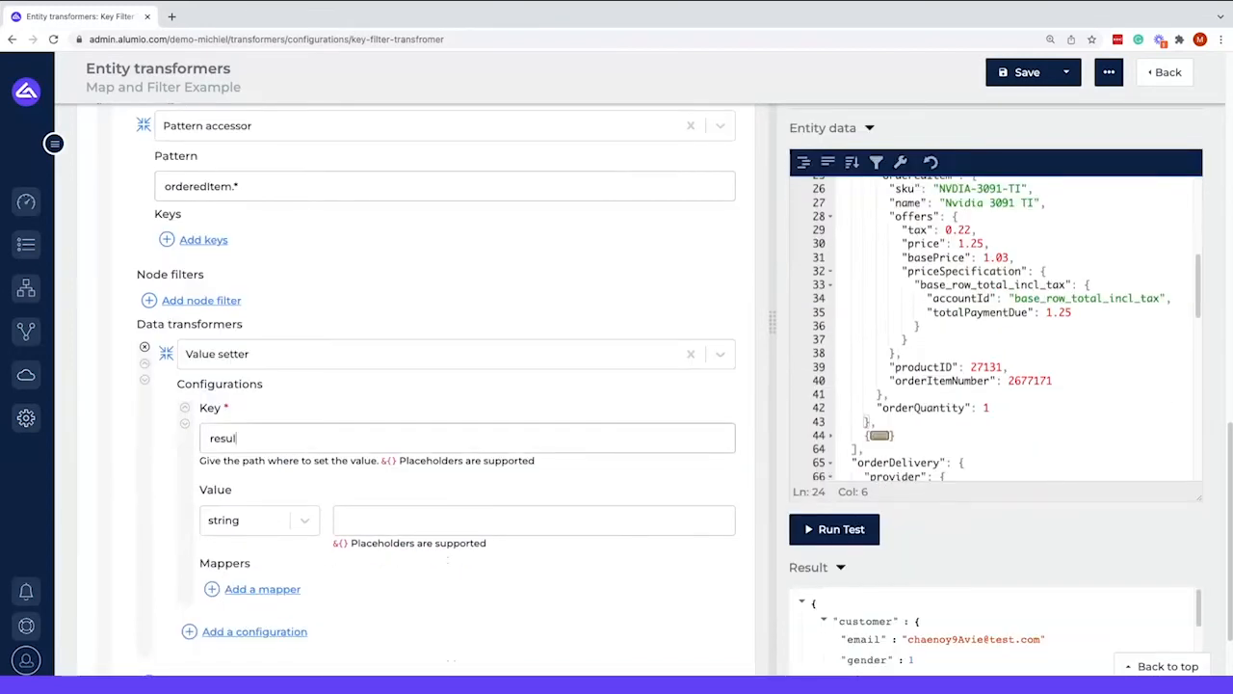
pyautogui.write('tLineesult')
pyautogui.click(313, 521)
pyautogui.scroll(-1, 279, 611)
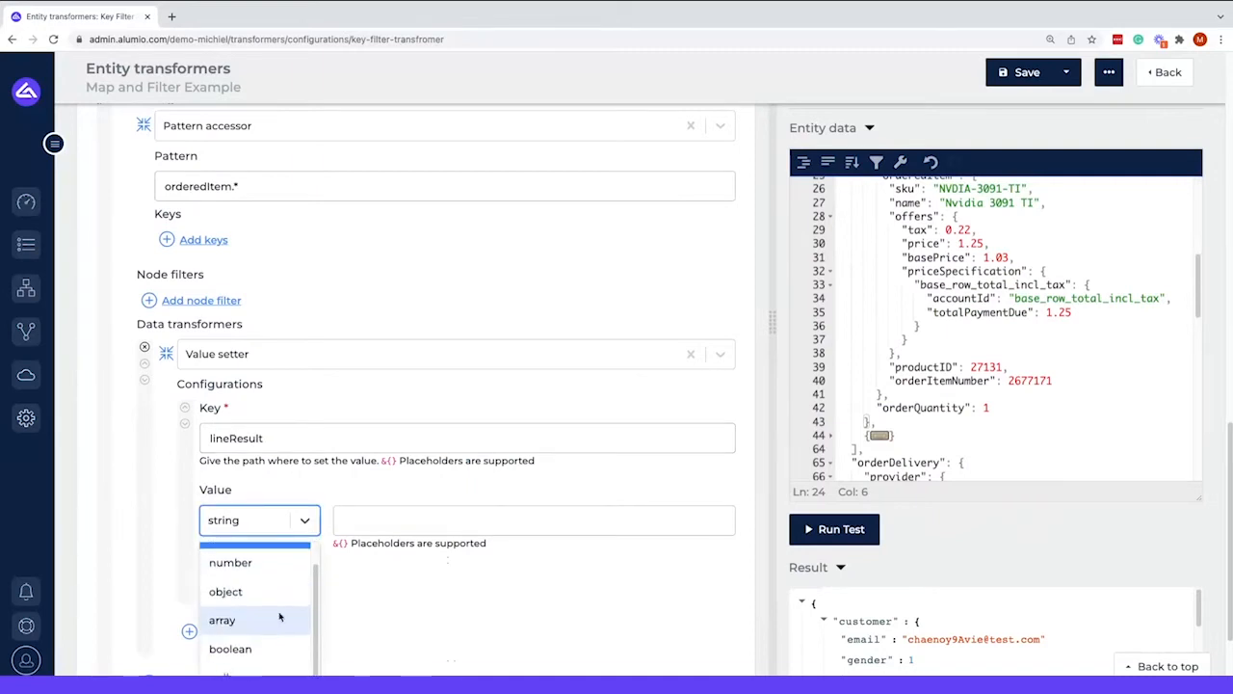
pyautogui.click(225, 586)
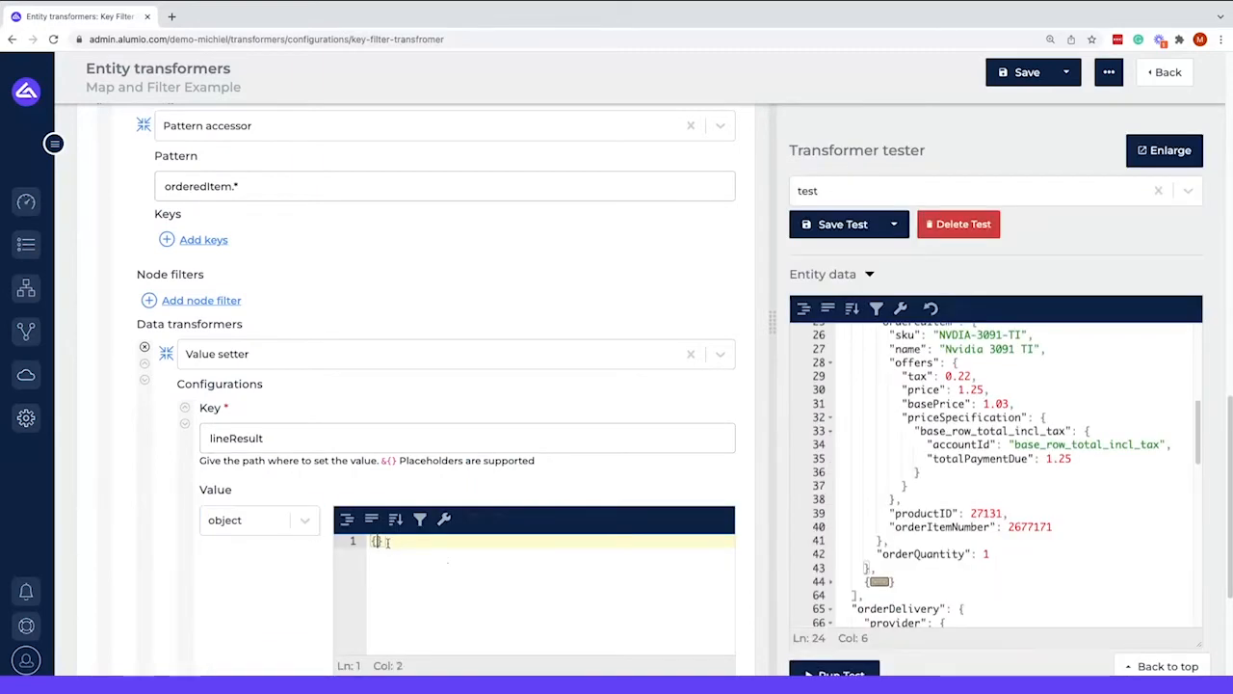
# Step: Fill the lineResult object with name "Mug", quantity 1, price_inc_tax 50 and price_ex_tax 45, and format the JSON
pyautogui.press('Return')
pyautogui.scroll(-1, 468, 501)
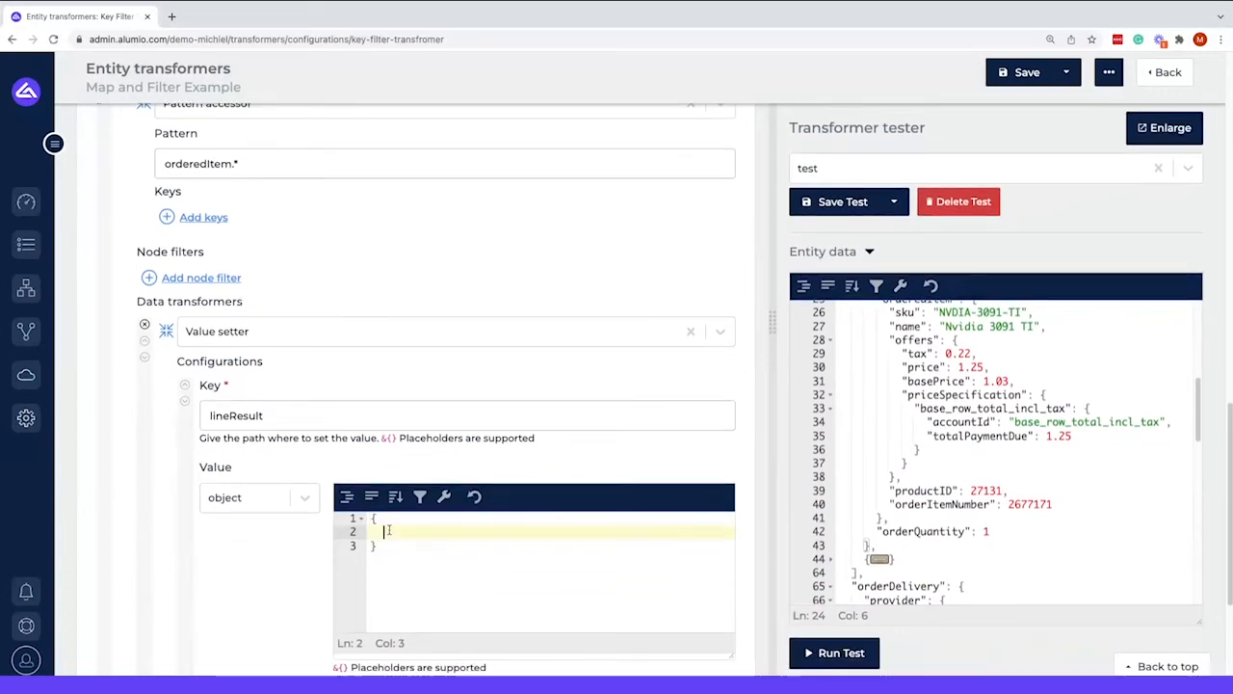
pyautogui.write('"name": "Mug", "quantity": 1, "price_inc_tax": 50, "price_ex_tax": 45')
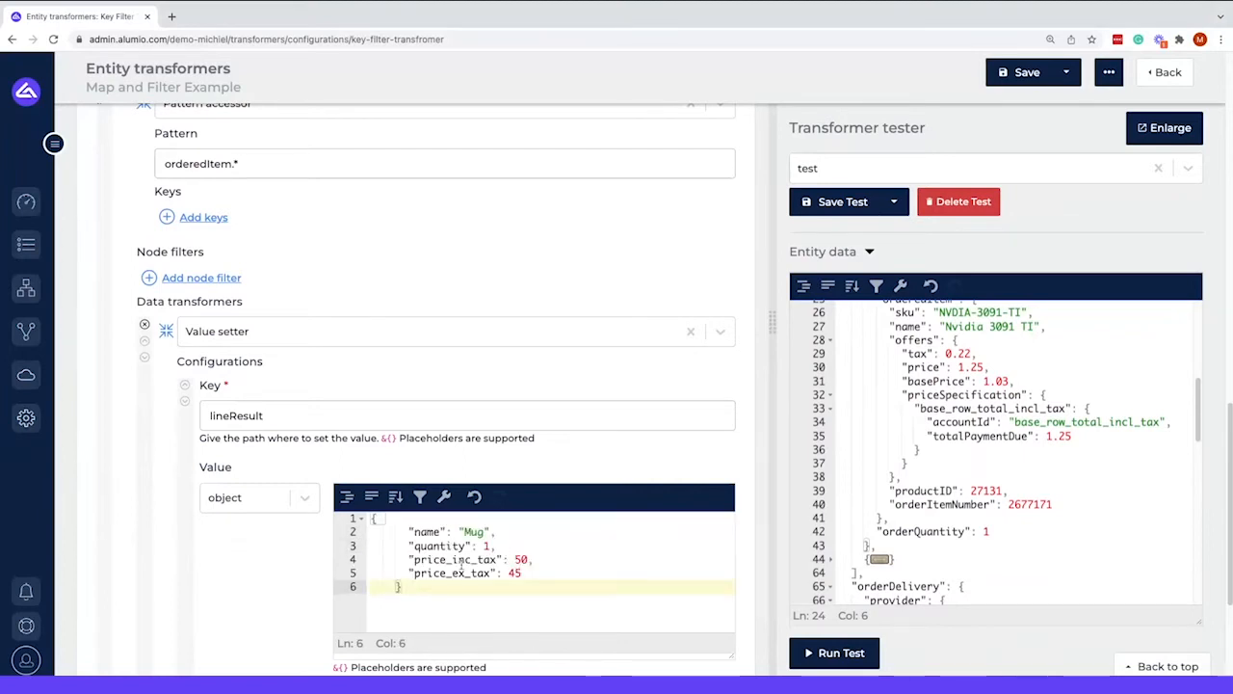
pyautogui.click(348, 498)
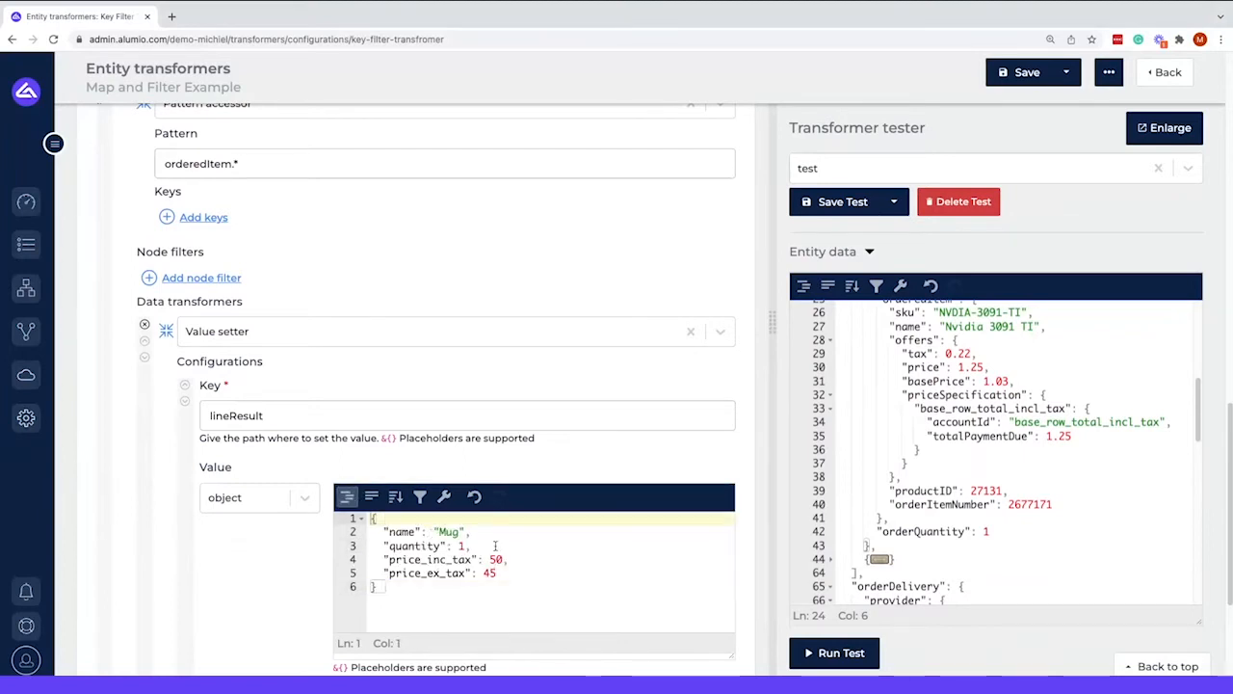
# Step: Replace the "Mug" name value in lineResult with the placeholder &{orderedItem}, using the key from the entity data
pyautogui.scroll(2, 942, 520)
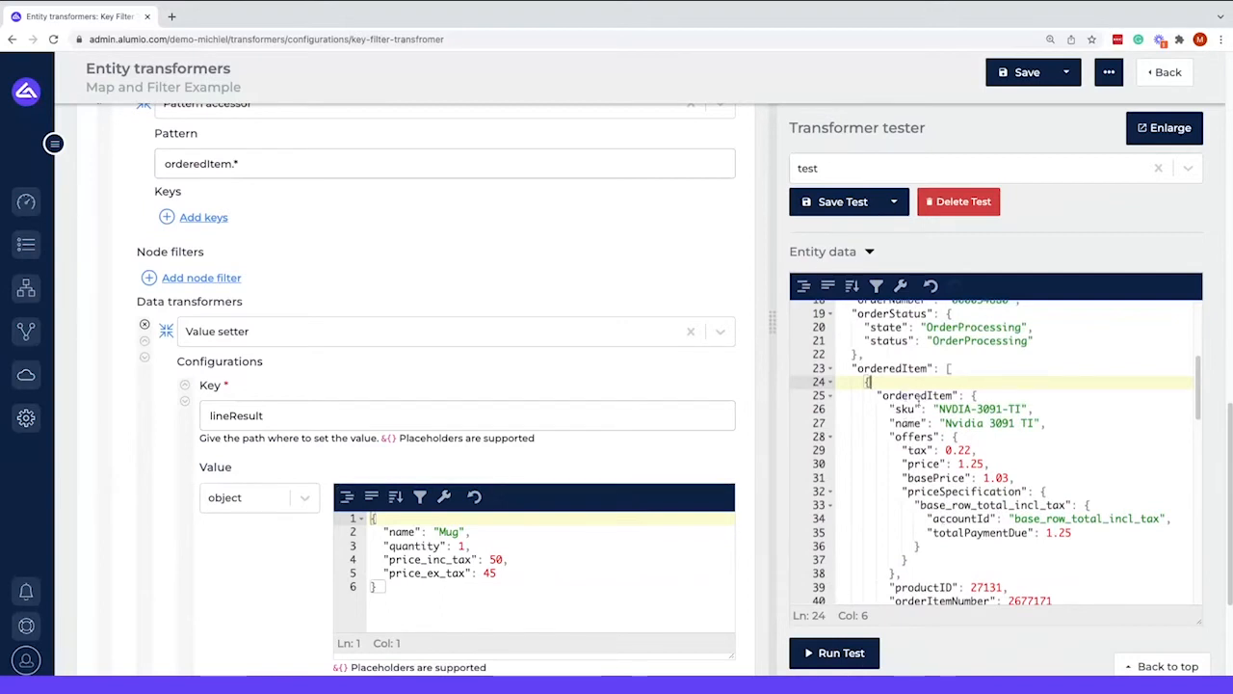
pyautogui.scroll(-1, 918, 395)
pyautogui.doubleClick(920, 348)
pyautogui.hotkey('ctrl', 'c')
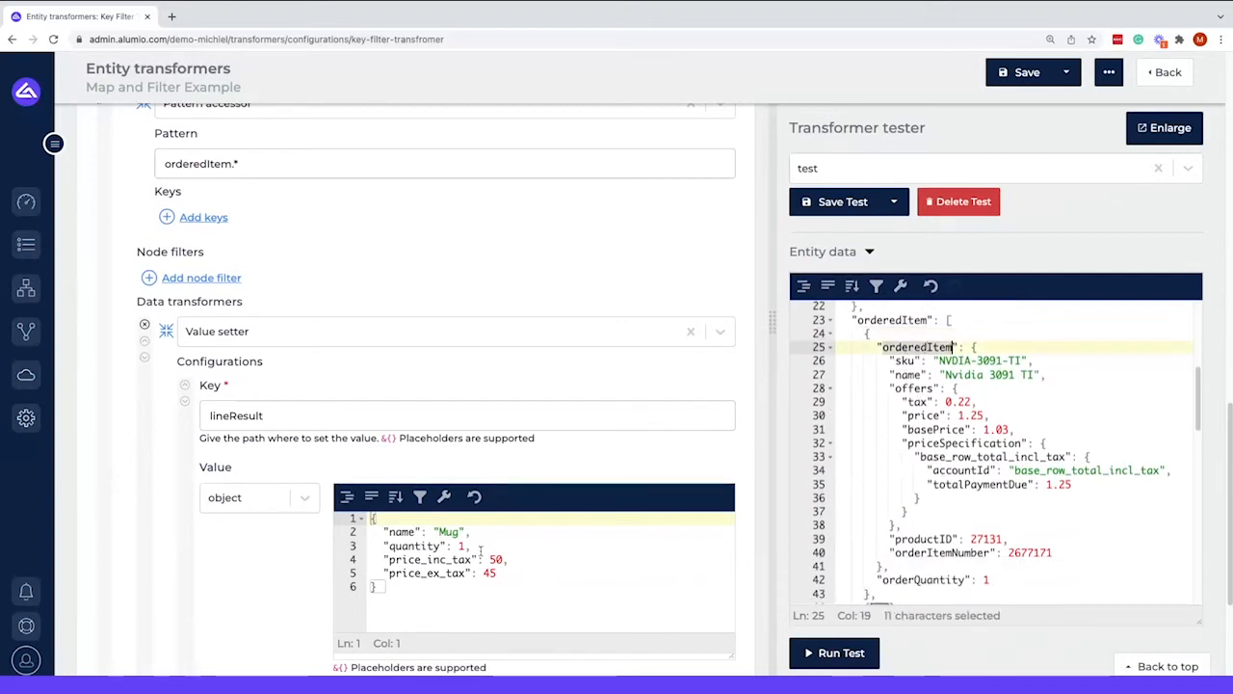
pyautogui.doubleClick(410, 531)
pyautogui.doubleClick(450, 531)
pyautogui.hotkey('ctrl', 'v')
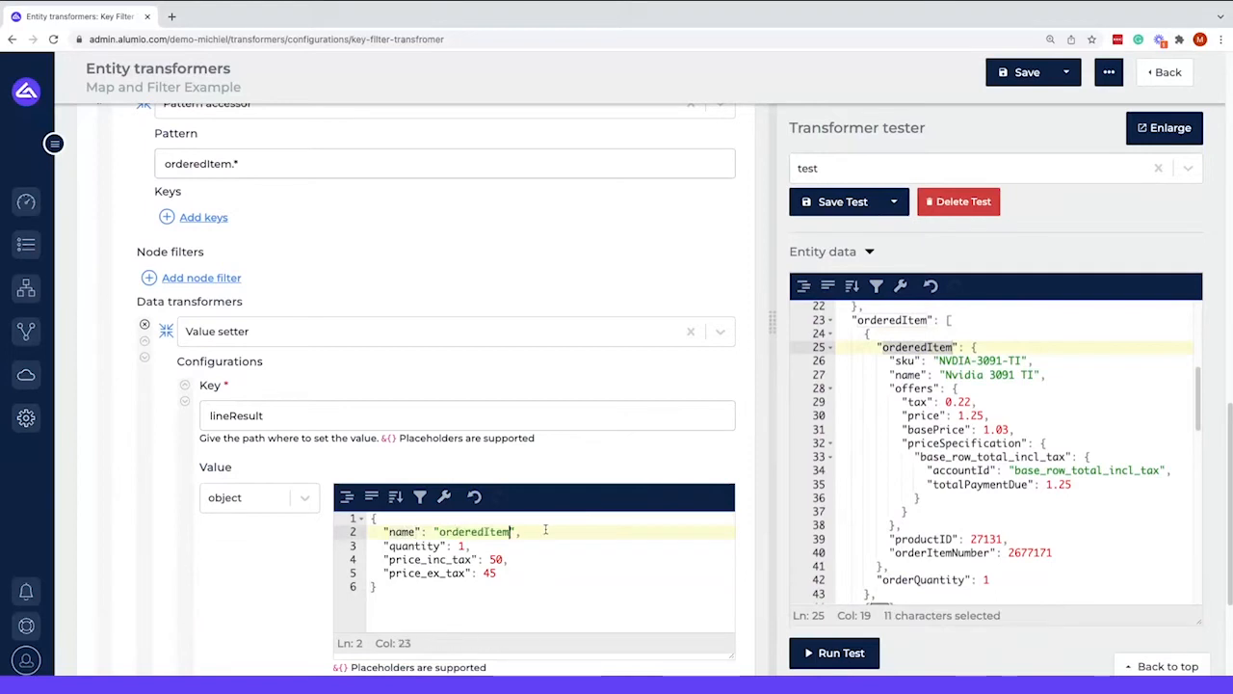
pyautogui.press('BackSpace')
pyautogui.press('BackSpace')
pyautogui.press('BackSpace')
pyautogui.press('BackSpace')
pyautogui.press('BackSpace')
pyautogui.press('BackSpace')
pyautogui.press('BackSpace')
pyautogui.press('BackSpace')
pyautogui.press('BackSpace')
pyautogui.press('BackSpace')
pyautogui.press('BackSpace')
pyautogui.write('&{')
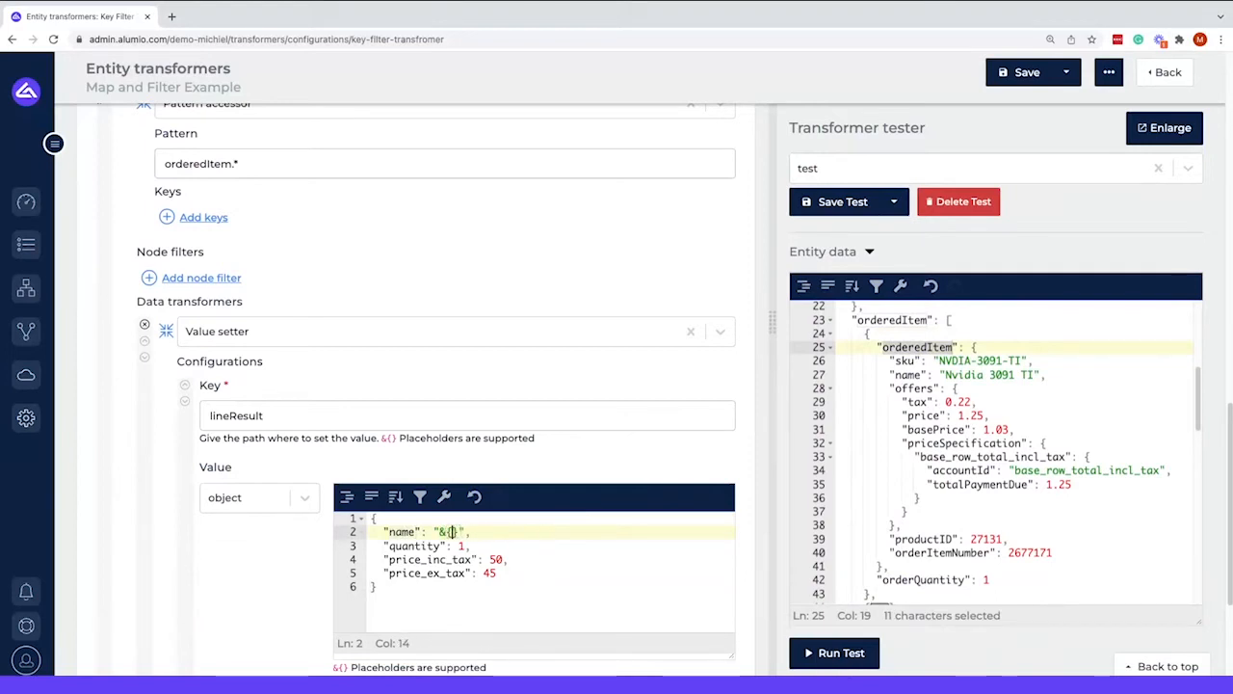
pyautogui.hotkey('ctrl', 'v')
# Step: Extend the name placeholder in lineResult to &{orderedItem.name}
pyautogui.write('.')
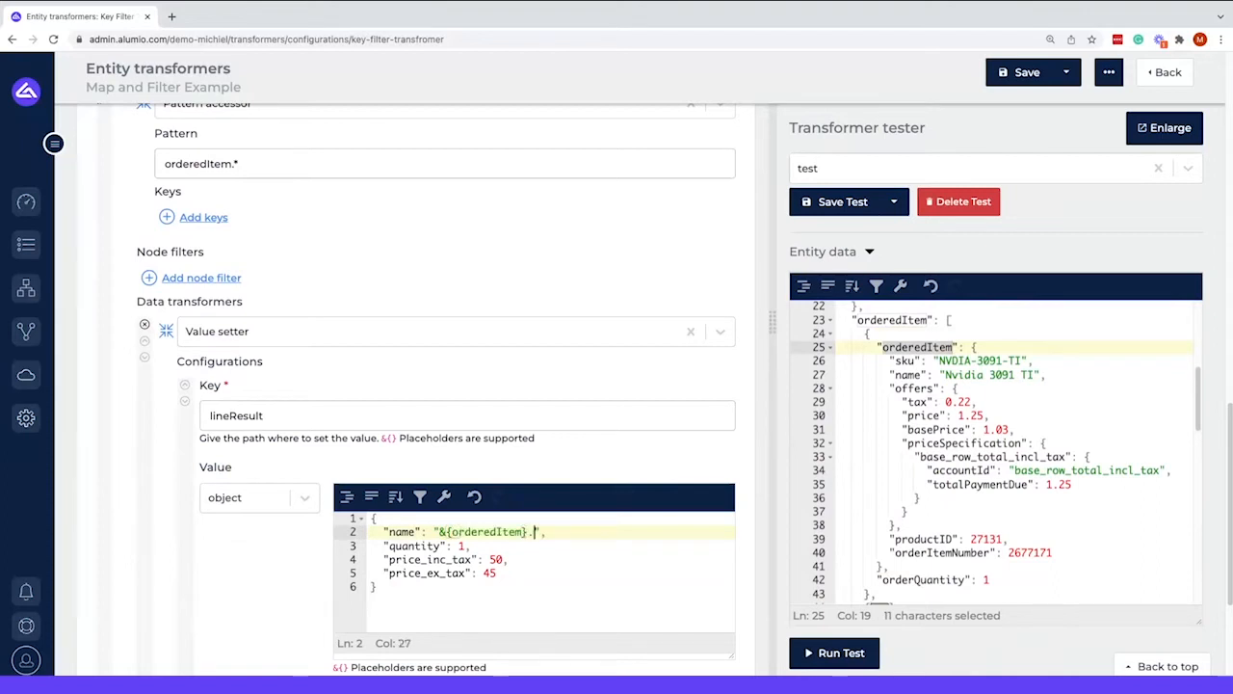
pyautogui.press('Left')
pyautogui.write('.')
pyautogui.doubleClick(917, 375)
pyautogui.write('name')
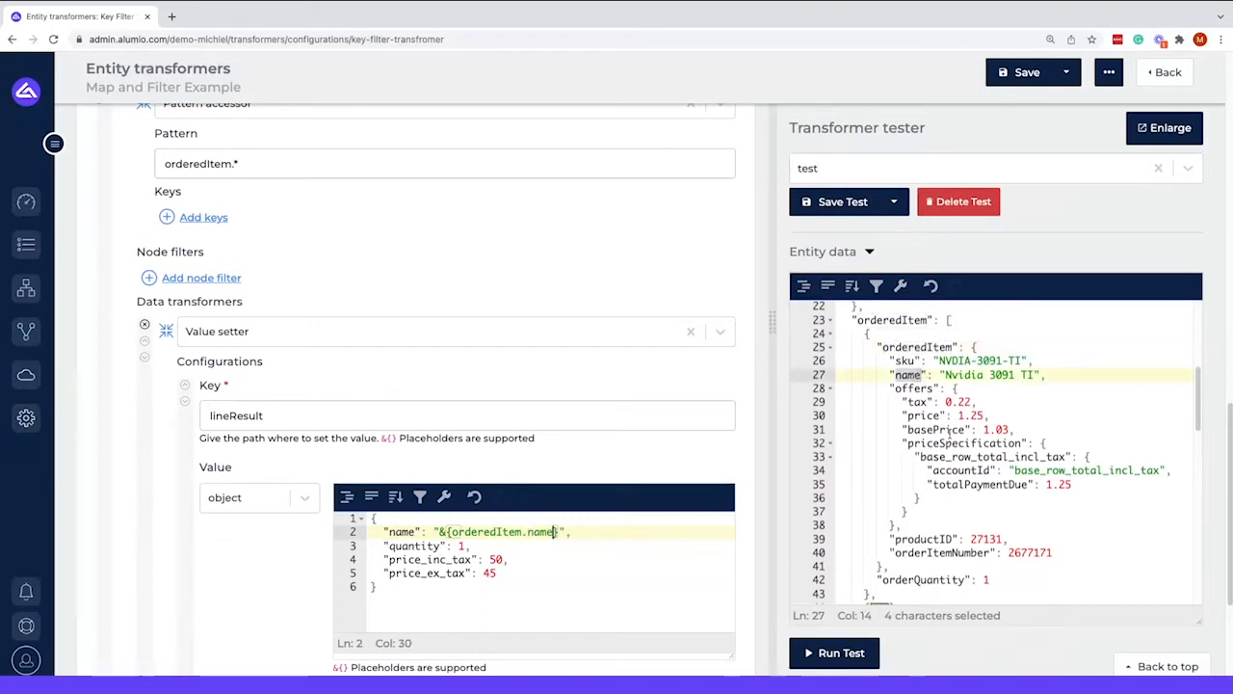
# Step: Map lineResult's quantity to &{orderQuantity}, price_inc_tax to &{orderedItem.offers.price} and price_ex_tax to &{orderedItem.offers.basePrice}, keeping name as &{orderedItem.name}
pyautogui.doubleClick(950, 579)
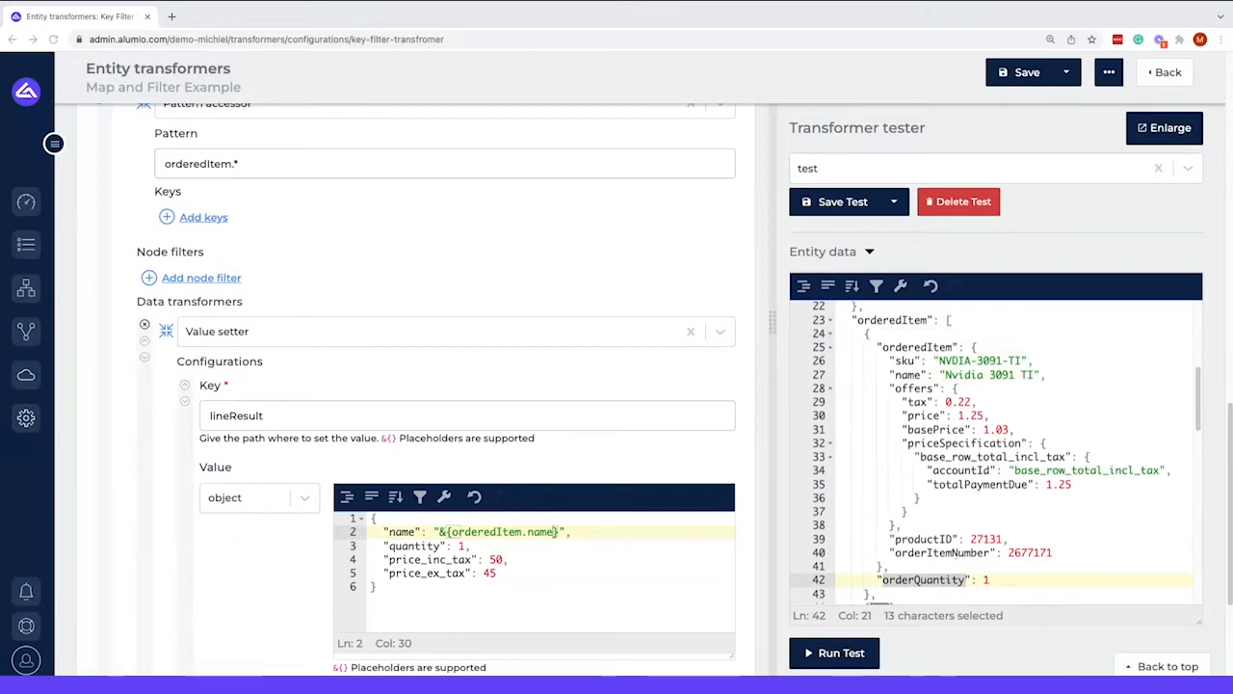
pyautogui.moveTo(459, 582); pyautogui.dragTo(360, 521)
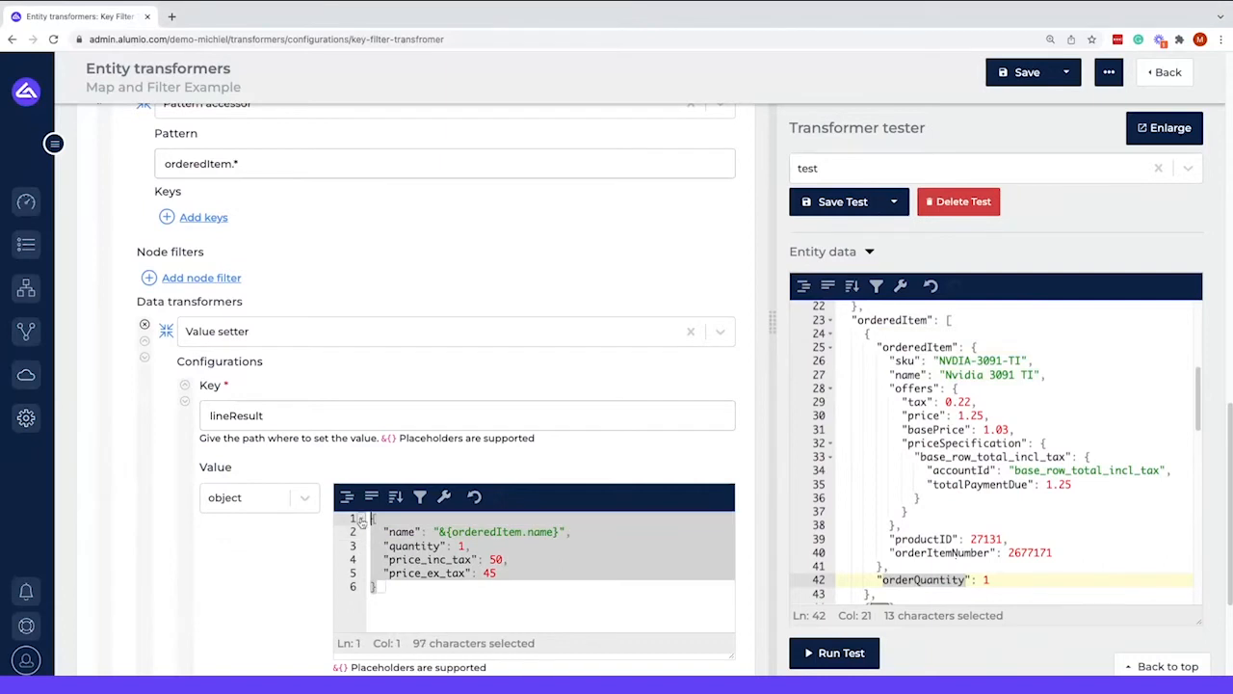
pyautogui.write('{   "name": "&{orderedItem.name}",   "quantity": "&{orderQuantity}",   "price_inc_tax": "&{orderedItem.offers.price}",   "price_ex_tax": "&{orderedItem.offers.basePrice}" }')
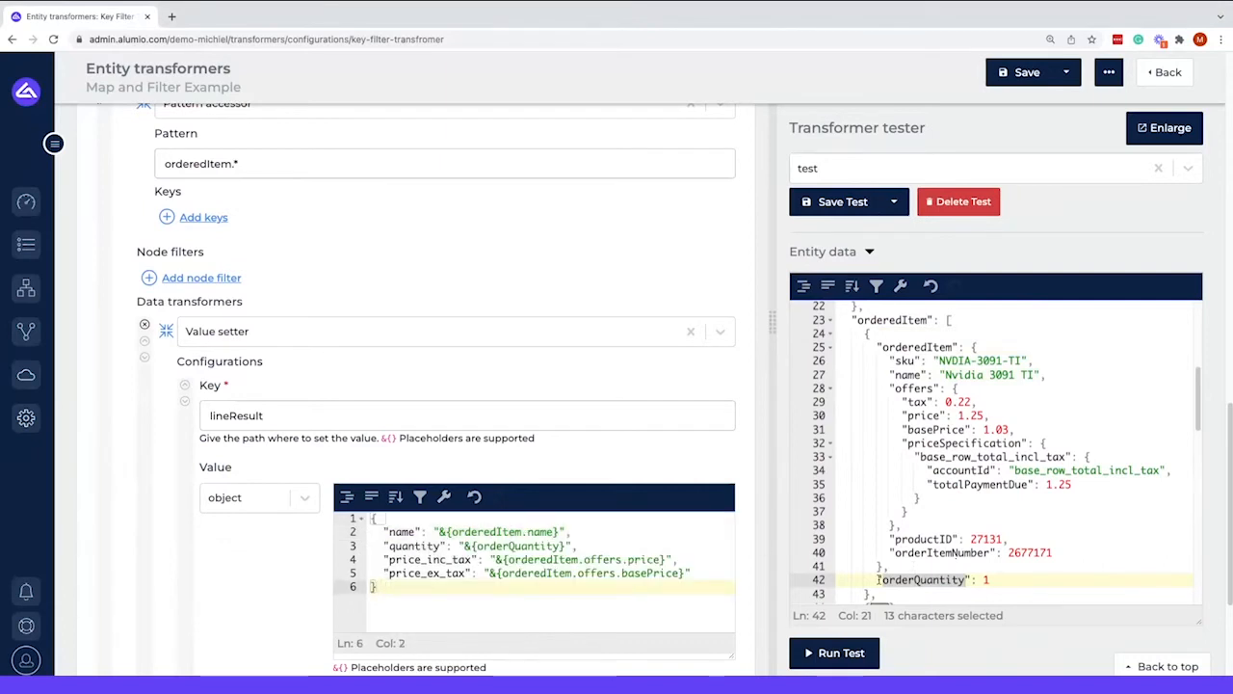
# Step: Run the transformer test and examine the billing address and the first ordered item's lineResult in the result
pyautogui.scroll(-5, 878, 579)
pyautogui.scroll(1, 596, 489)
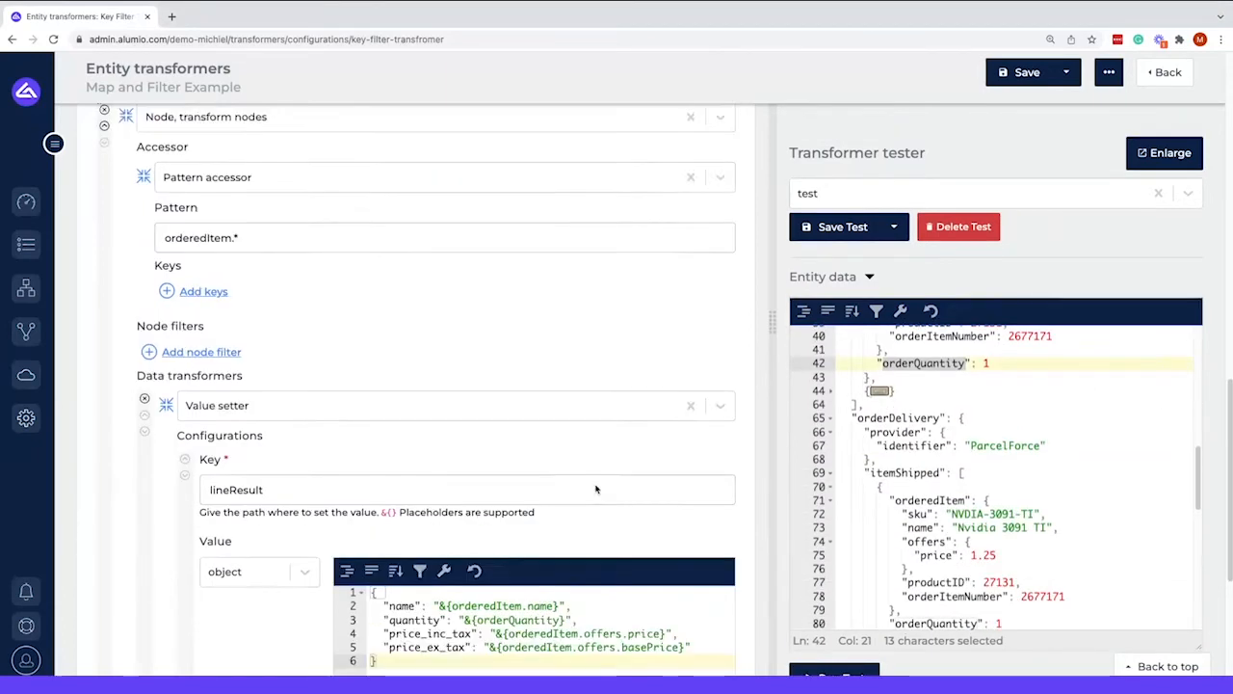
pyautogui.scroll(6, 596, 490)
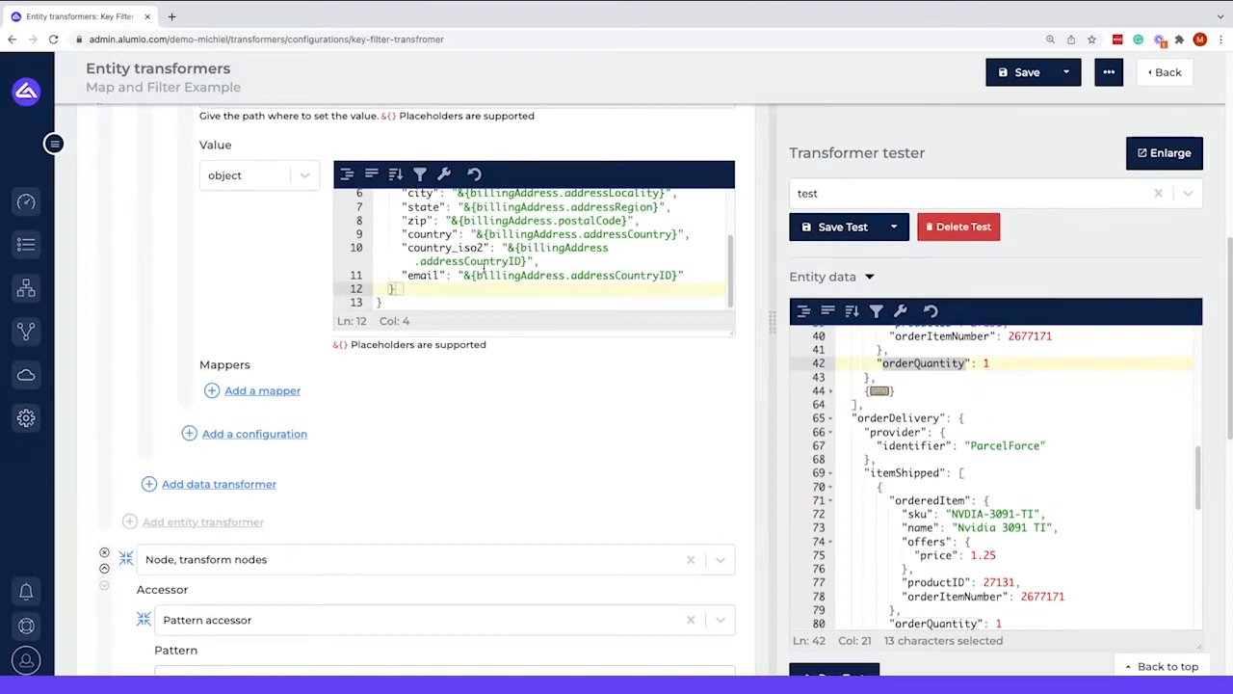
pyautogui.scroll(-7, 598, 476)
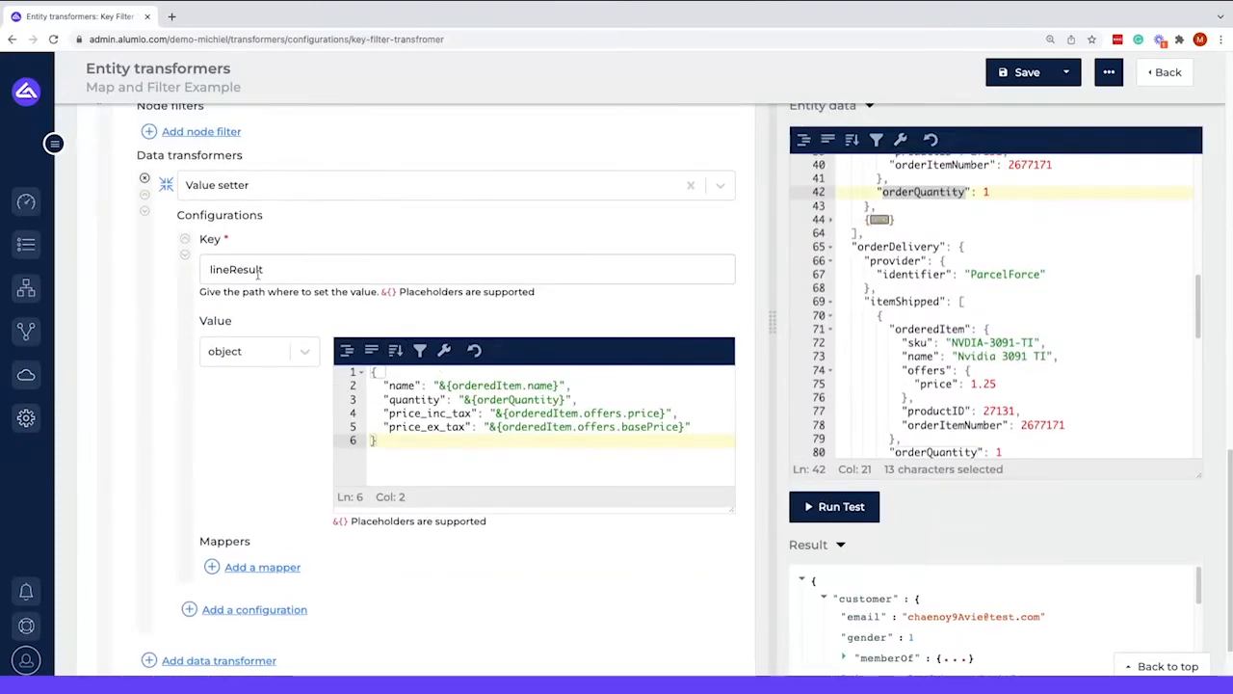
pyautogui.click(835, 509)
pyautogui.scroll(-2, 967, 534)
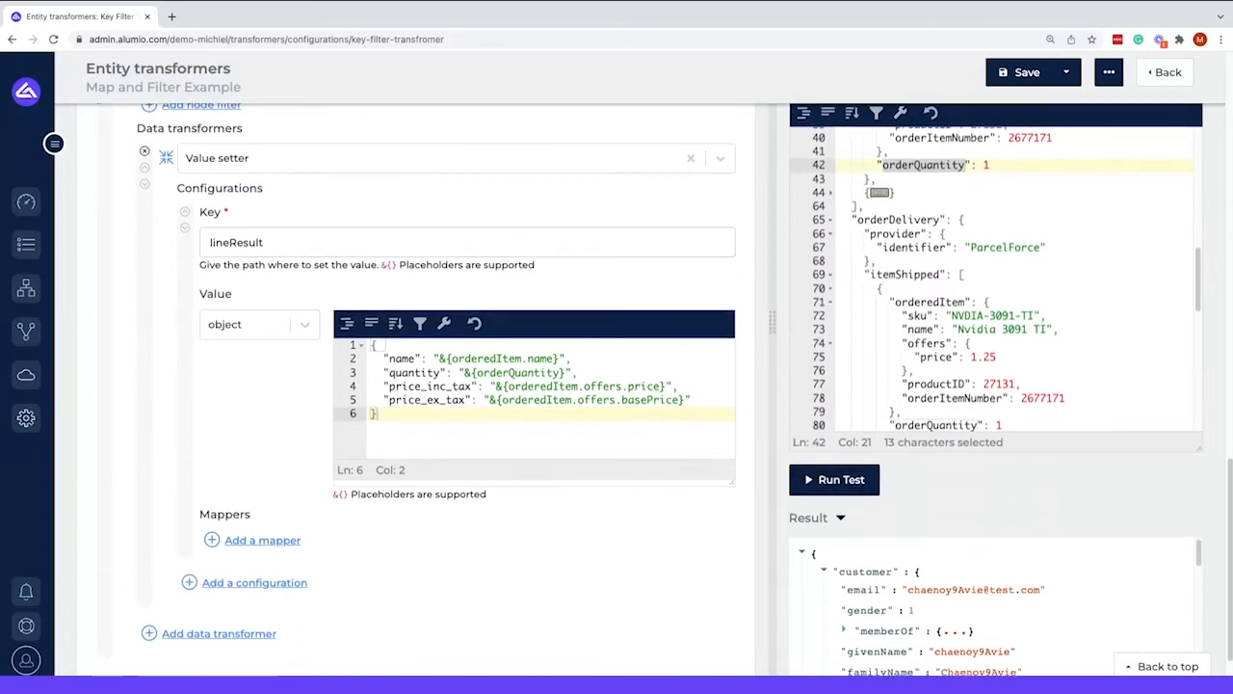
pyautogui.moveTo(1202, 451); pyautogui.dragTo(1198, 631)
pyautogui.scroll(2, 1055, 509)
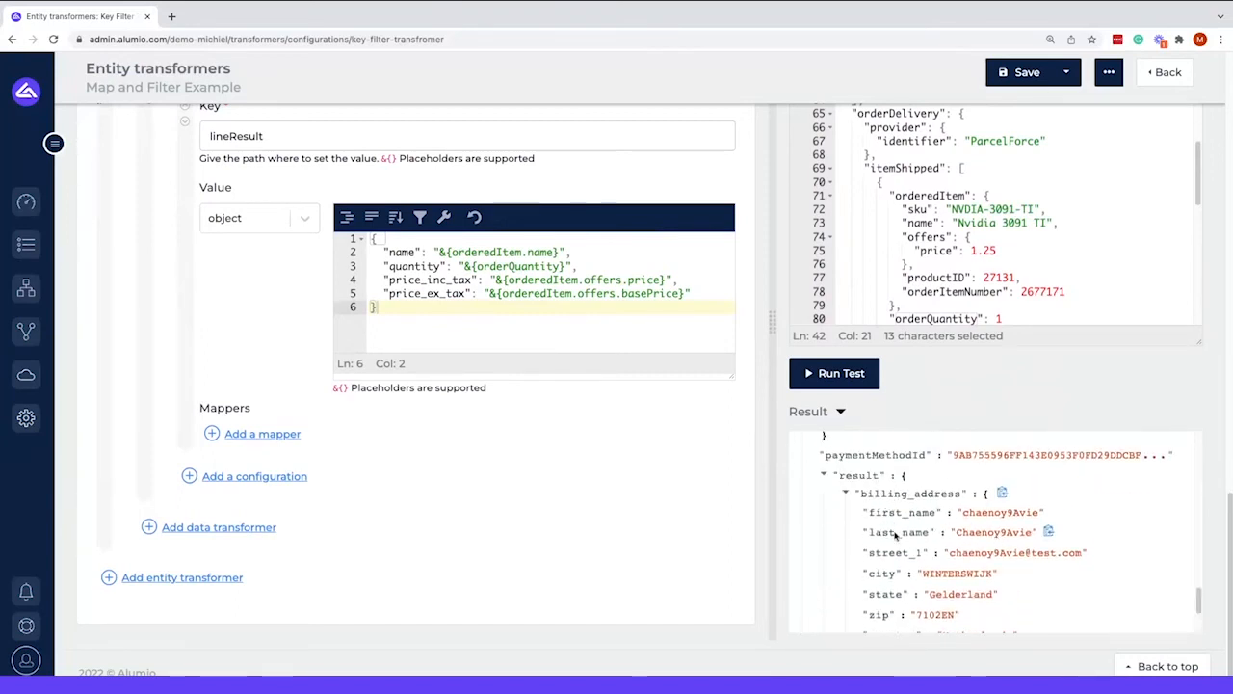
pyautogui.moveTo(1205, 597); pyautogui.dragTo(1201, 515)
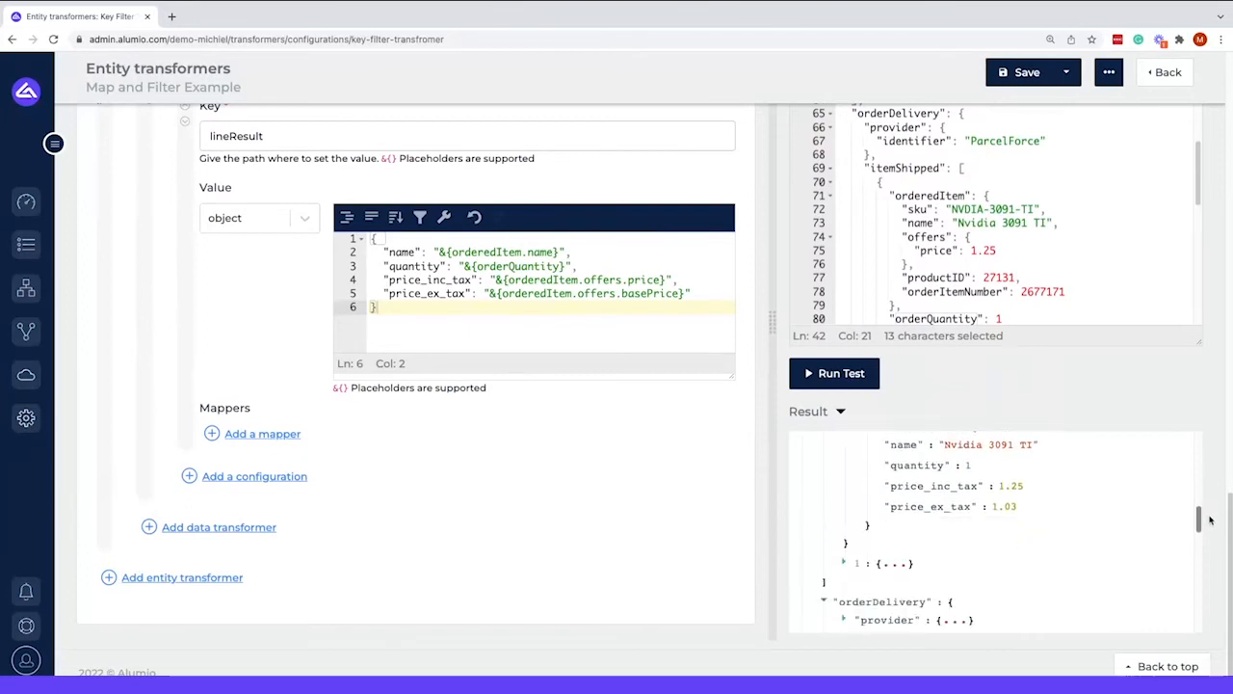
# Step: Expand the second ordered item's lineResult to compare it with the first one, and collapse both lineResult objects
pyautogui.click(846, 560)
pyautogui.scroll(-1, 845, 559)
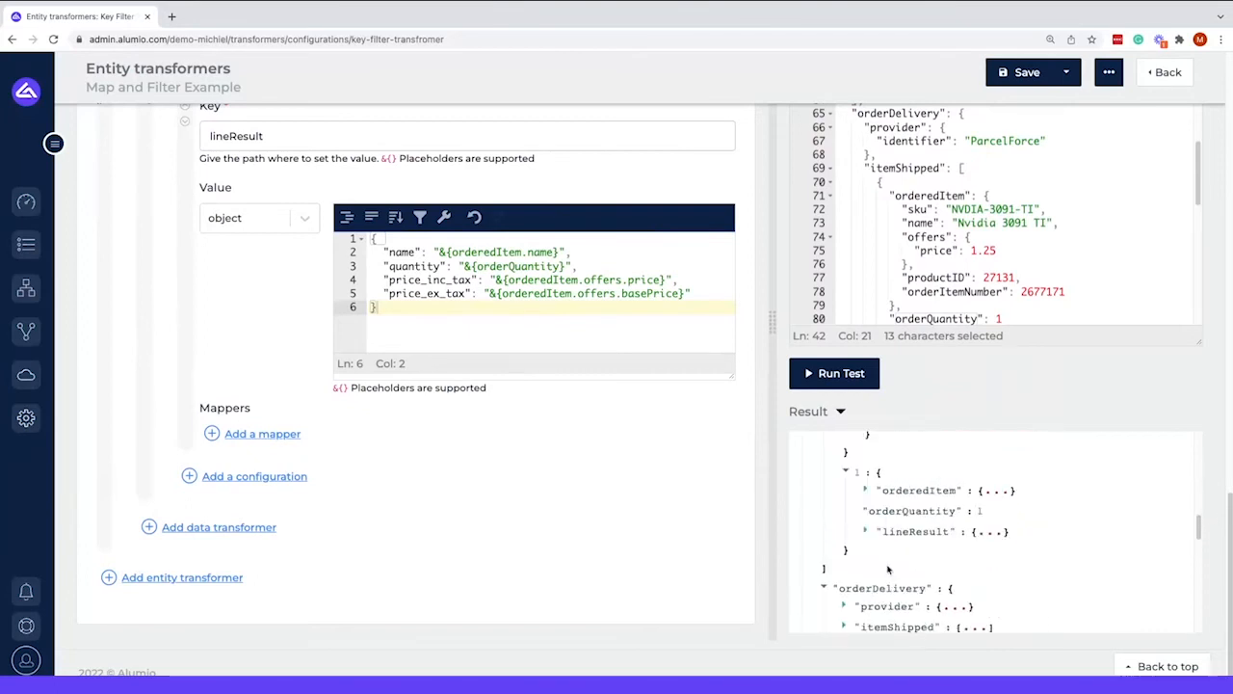
pyautogui.click(869, 520)
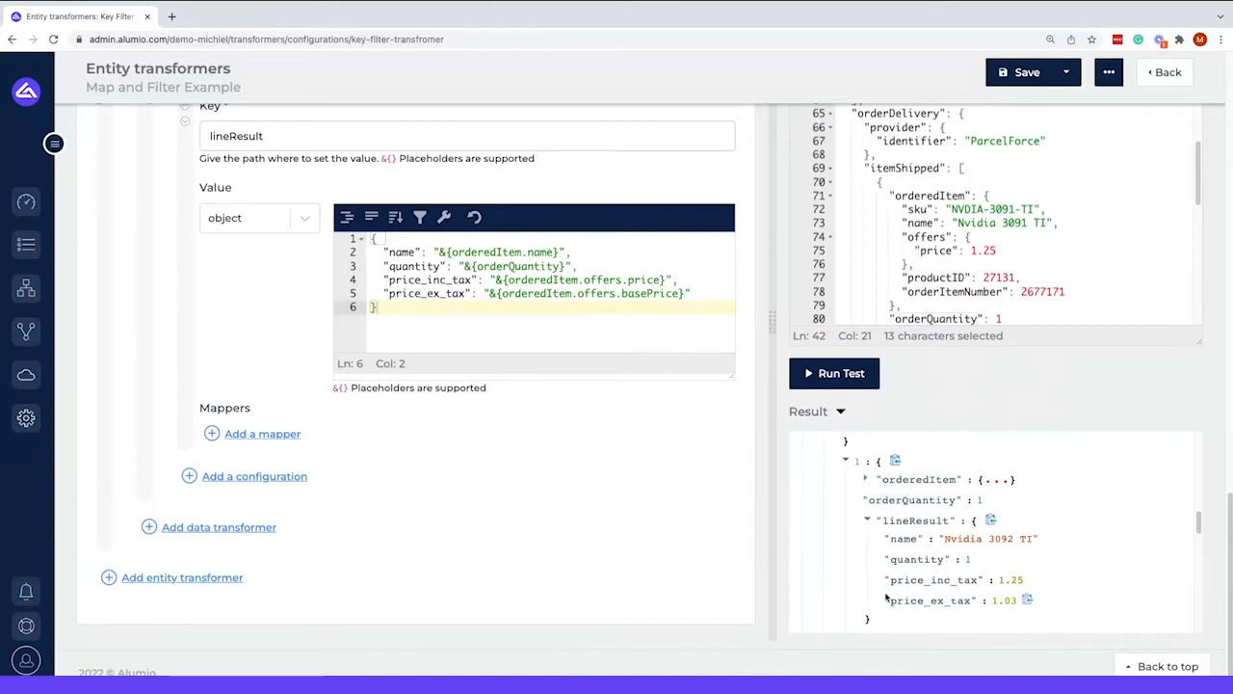
pyautogui.scroll(1, 915, 568)
pyautogui.scroll(2, 915, 568)
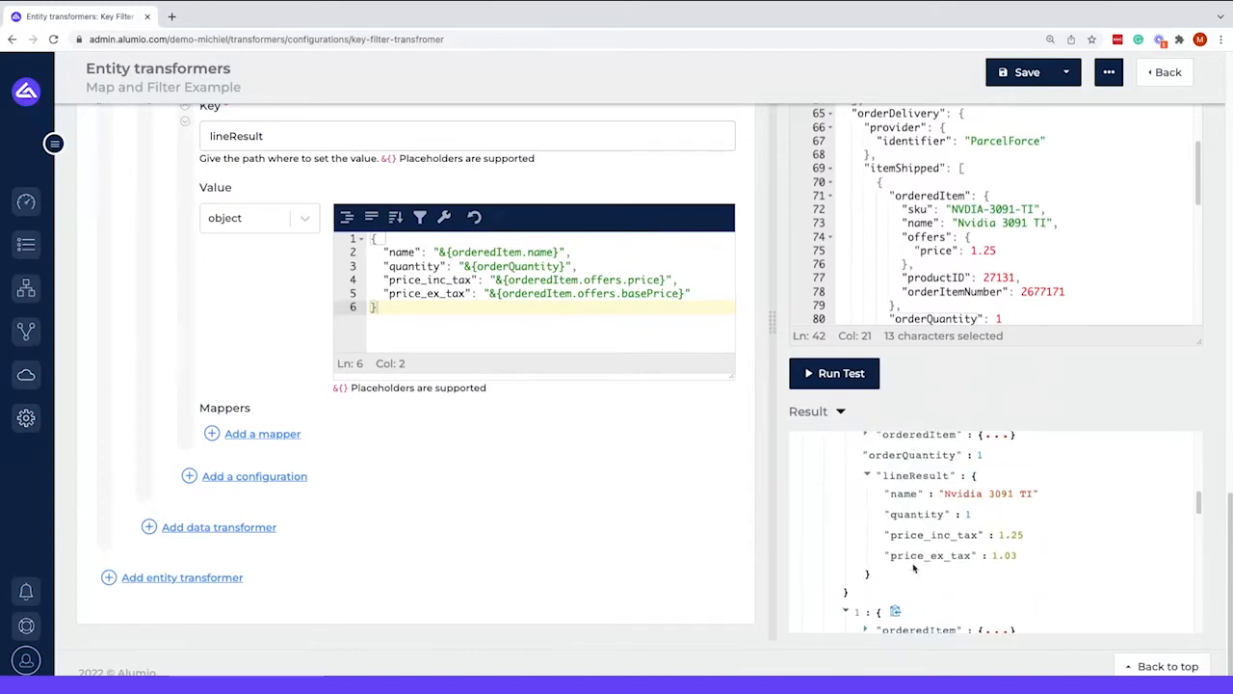
pyautogui.click(871, 492)
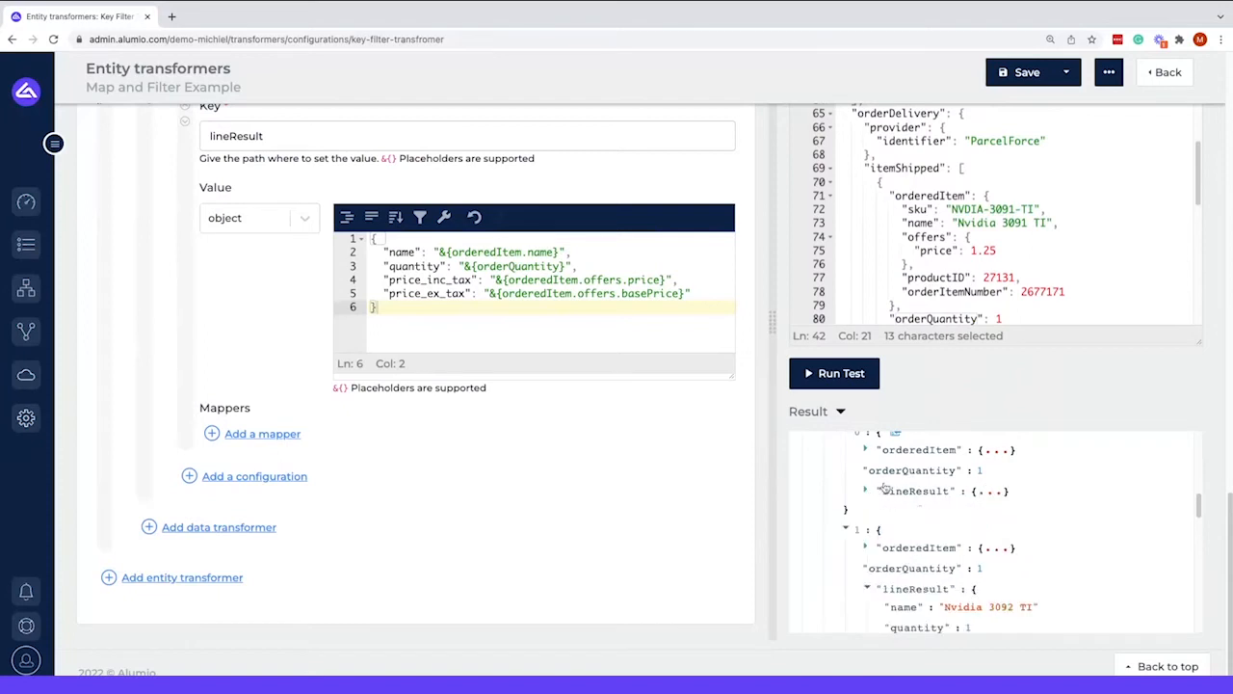
pyautogui.scroll(-1, 873, 564)
pyautogui.click(867, 573)
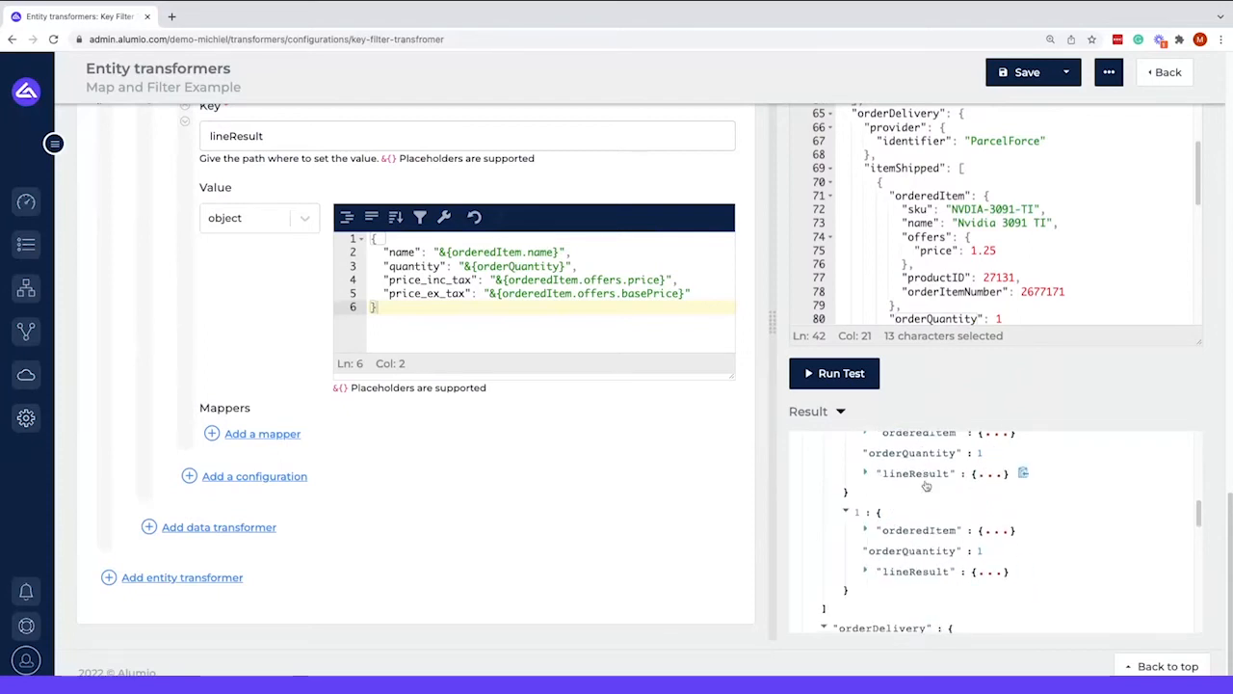
pyautogui.scroll(-1, 997, 565)
pyautogui.scroll(-10, 997, 565)
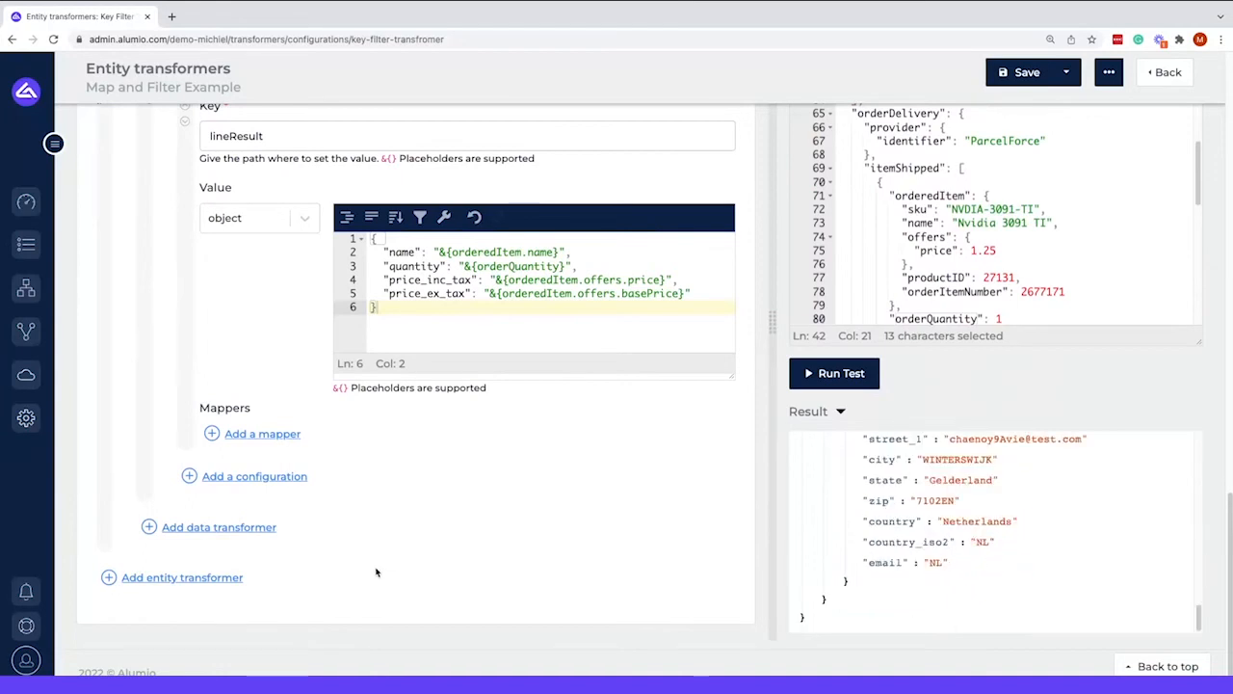
# Step: Add another entity transformer of type "Data, transform data using mappers and conditions"
pyautogui.click(232, 578)
pyautogui.scroll(-1, 372, 567)
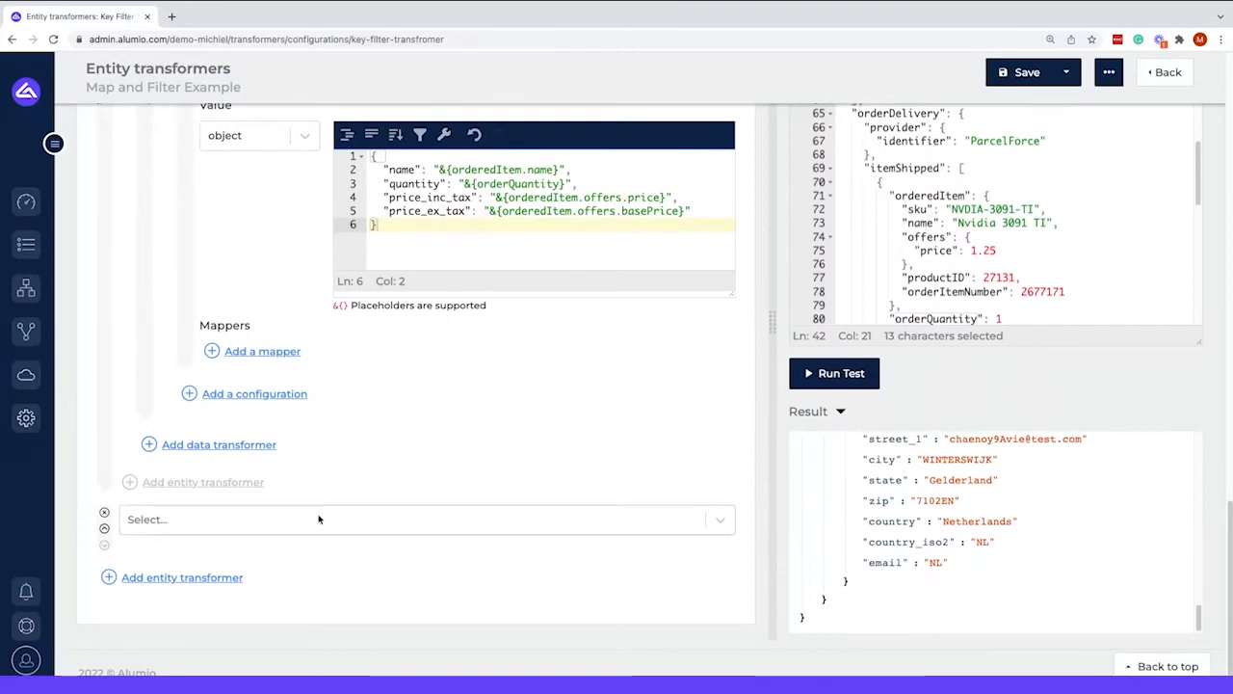
pyautogui.click(319, 519)
pyautogui.write('data,')
pyautogui.press('Return')
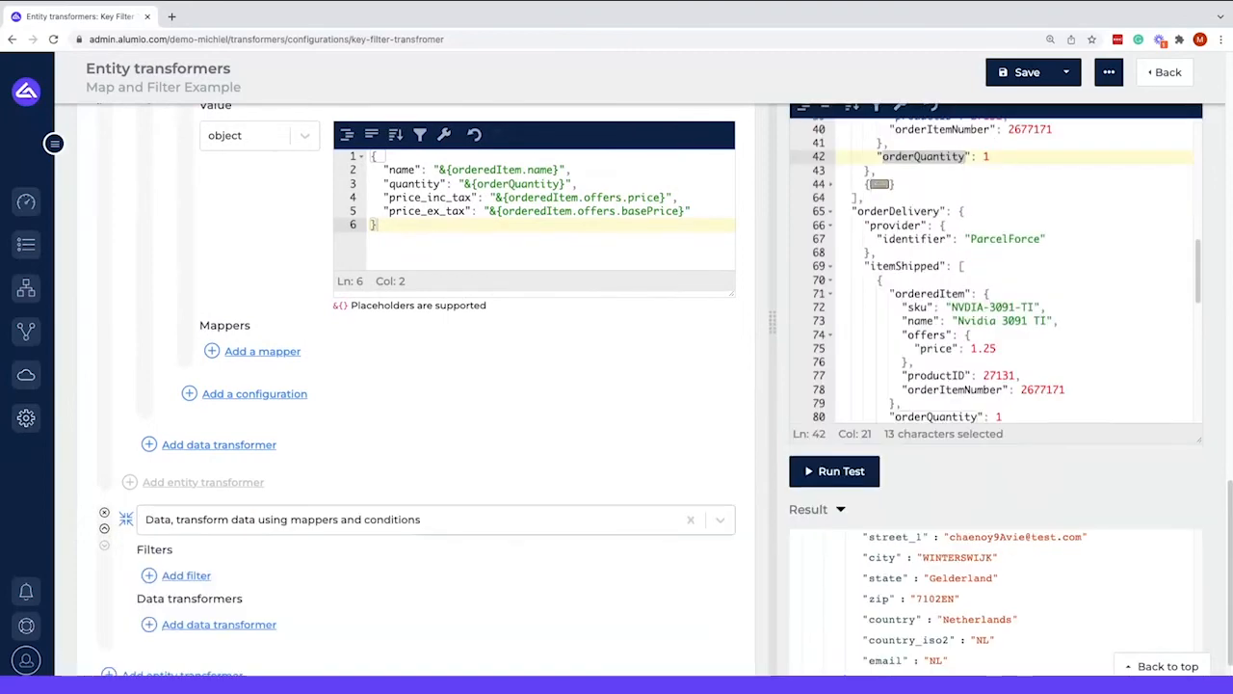
# Step: Add a "Move using a pattern" data transformer inside the new data entity transformer
pyautogui.scroll(-1, 310, 530)
pyautogui.click(258, 527)
pyautogui.click(273, 532)
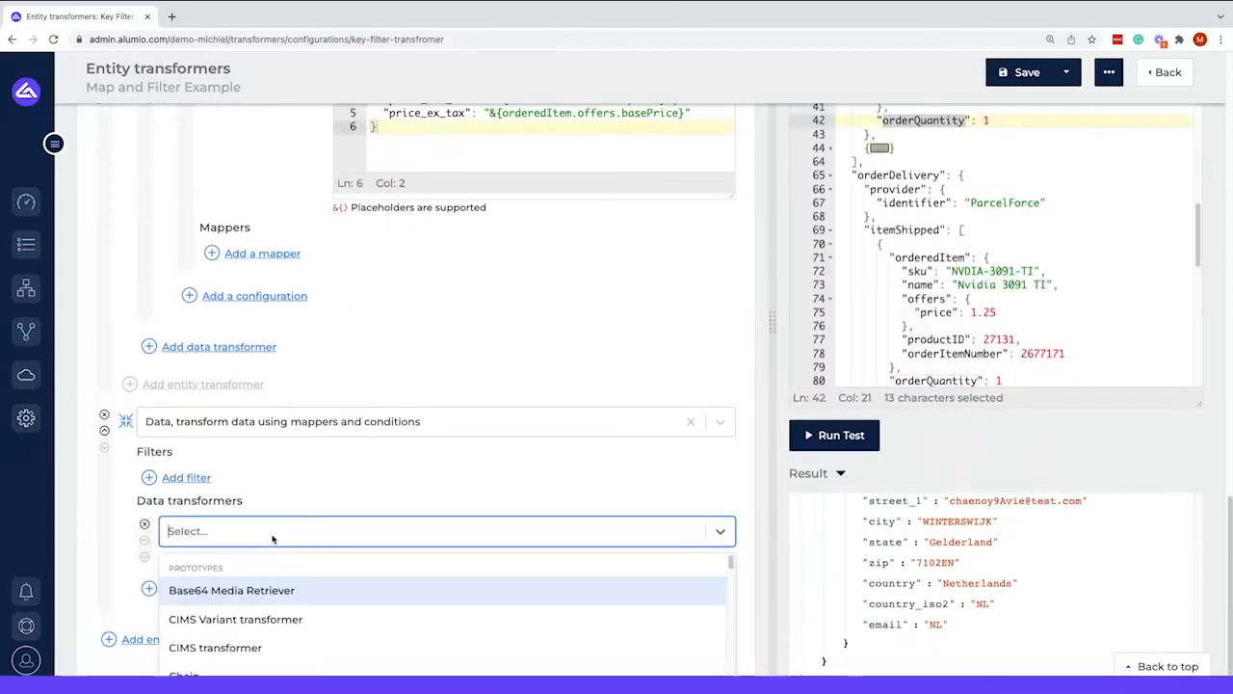
pyautogui.write('mov')
pyautogui.press('Down')
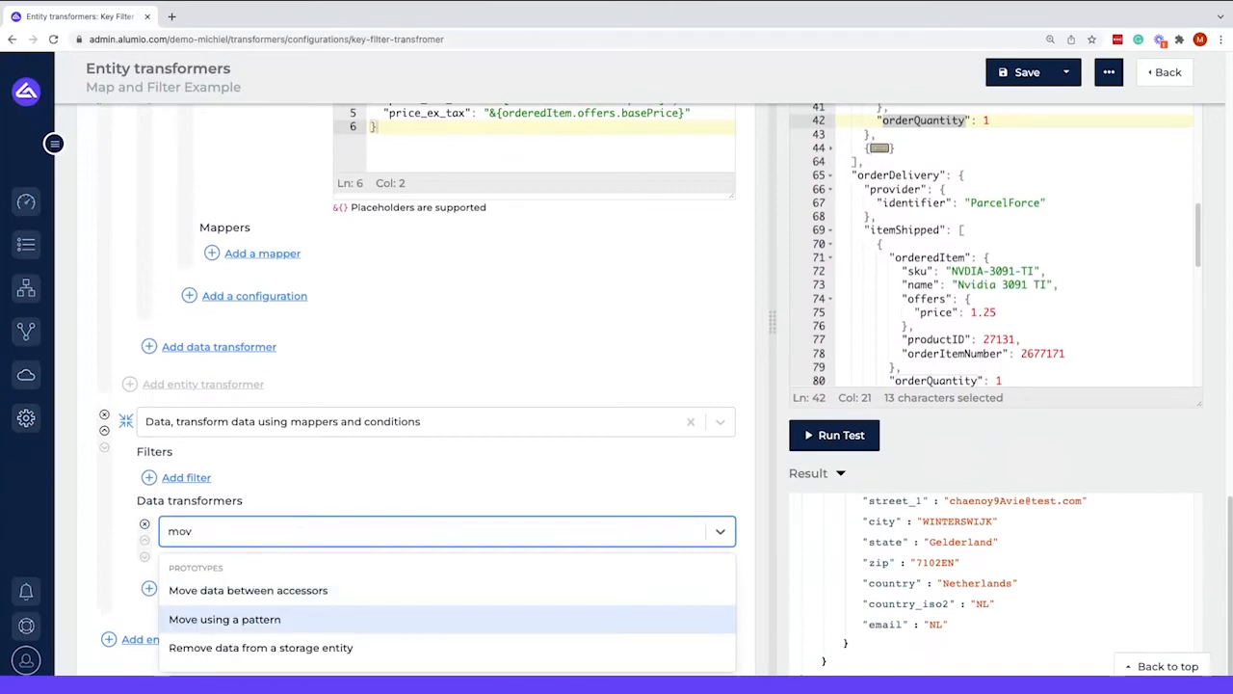
pyautogui.press('Return')
pyautogui.scroll(-2, 325, 418)
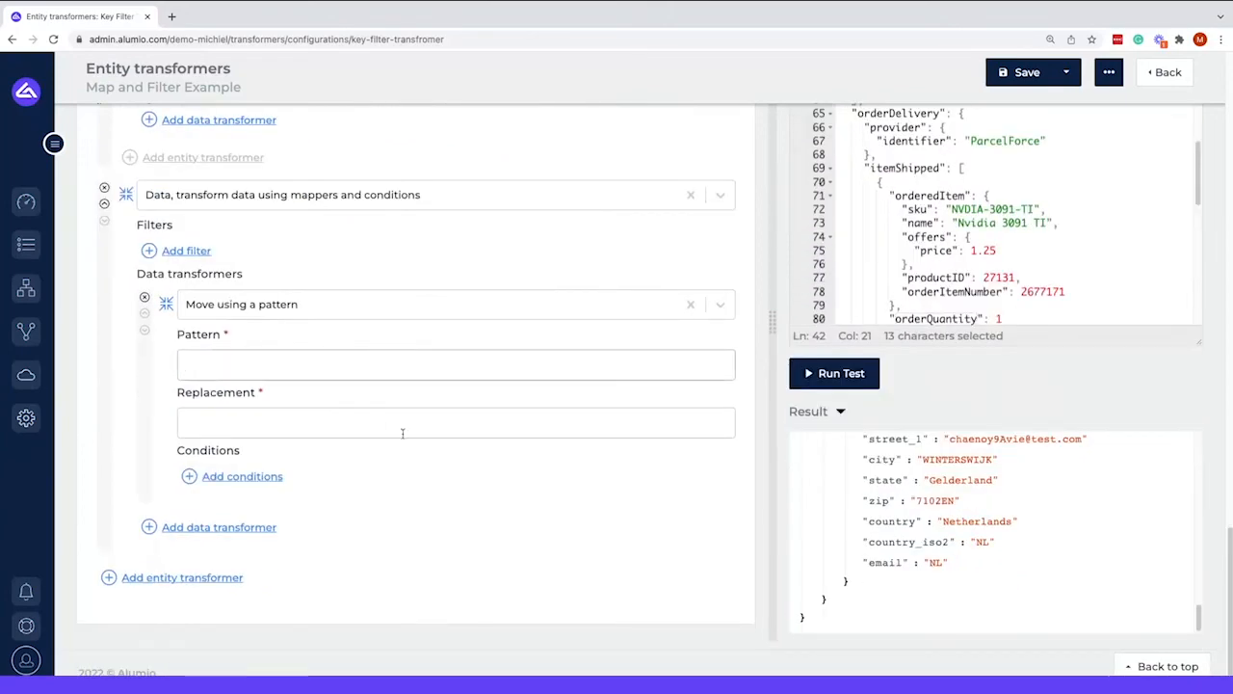
# Step: Set the move transformer's pattern to orderedItem.*.lineResult, copying the orderedItem key from the test result
pyautogui.scroll(3, 934, 520)
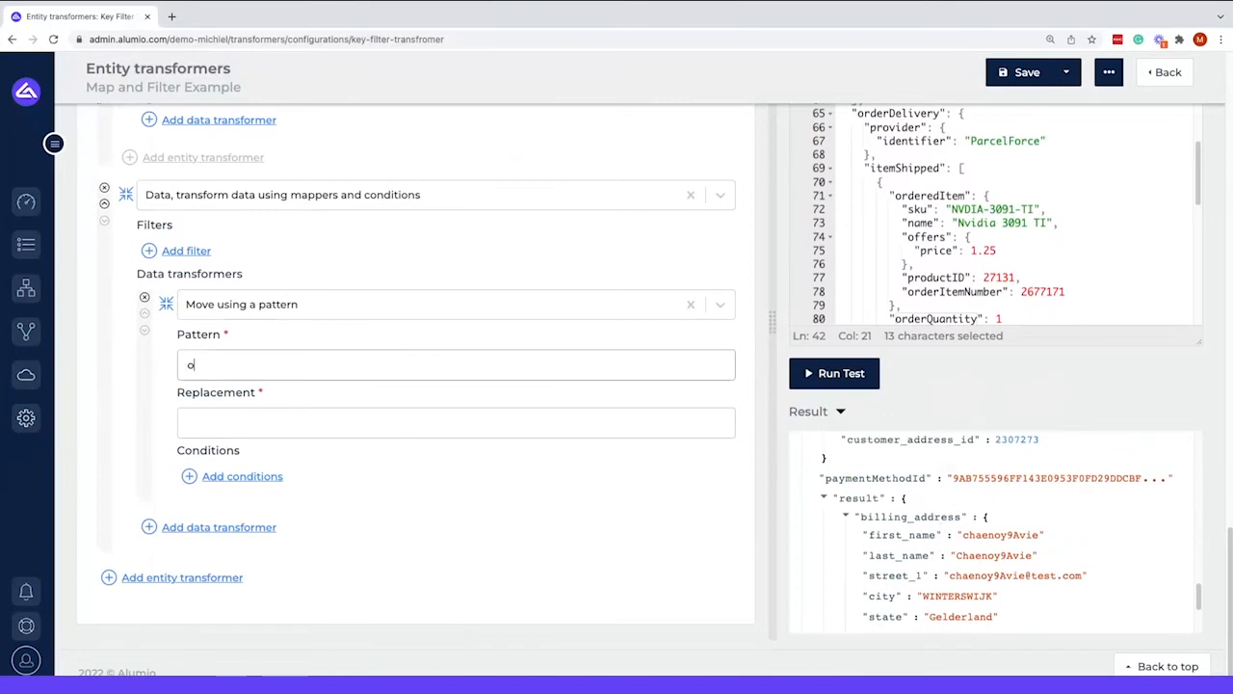
pyautogui.scroll(6, 921, 499)
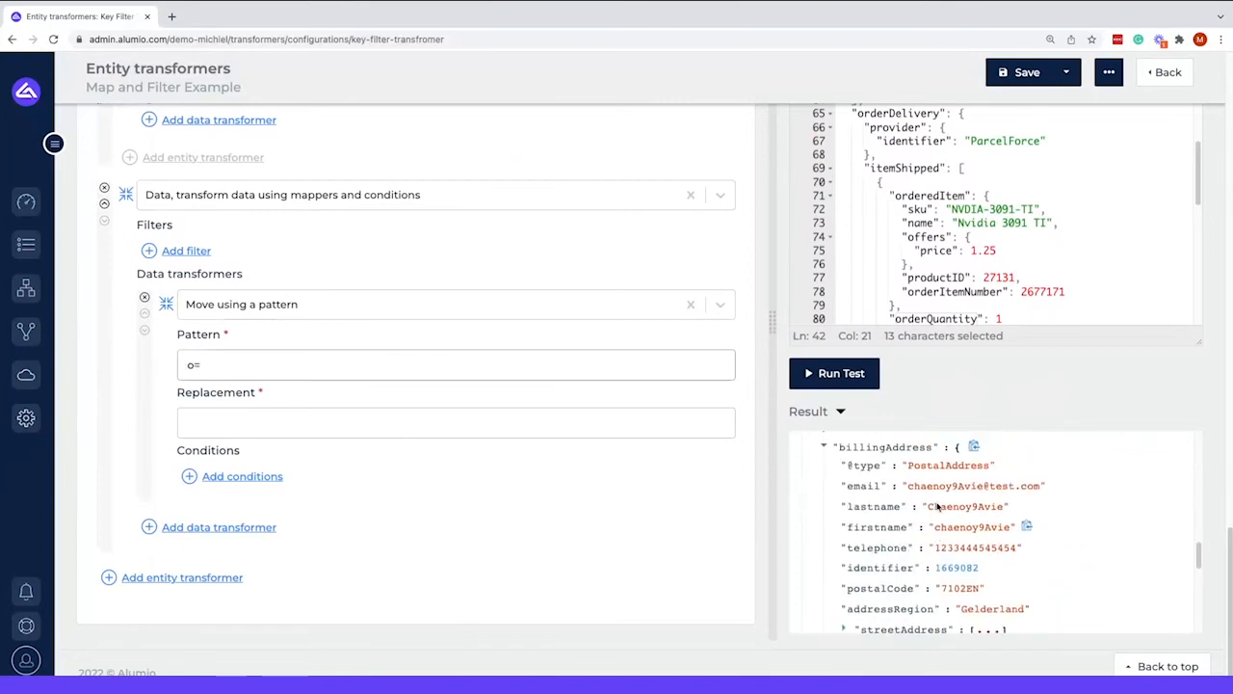
pyautogui.scroll(3, 923, 516)
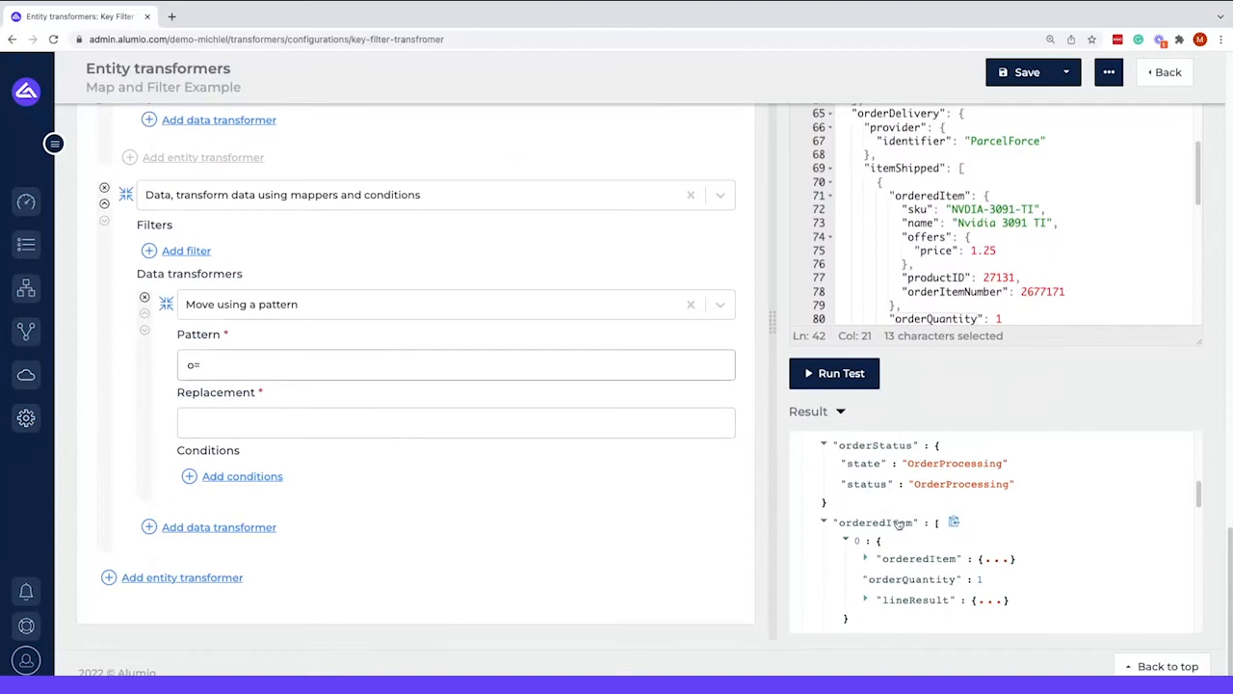
pyautogui.moveTo(914, 523); pyautogui.dragTo(829, 519)
pyautogui.hotkey('ctrl', 'c')
pyautogui.click(254, 366)
pyautogui.hotkey('ctrl', 'a')
pyautogui.hotkey('ctrl', 'v')
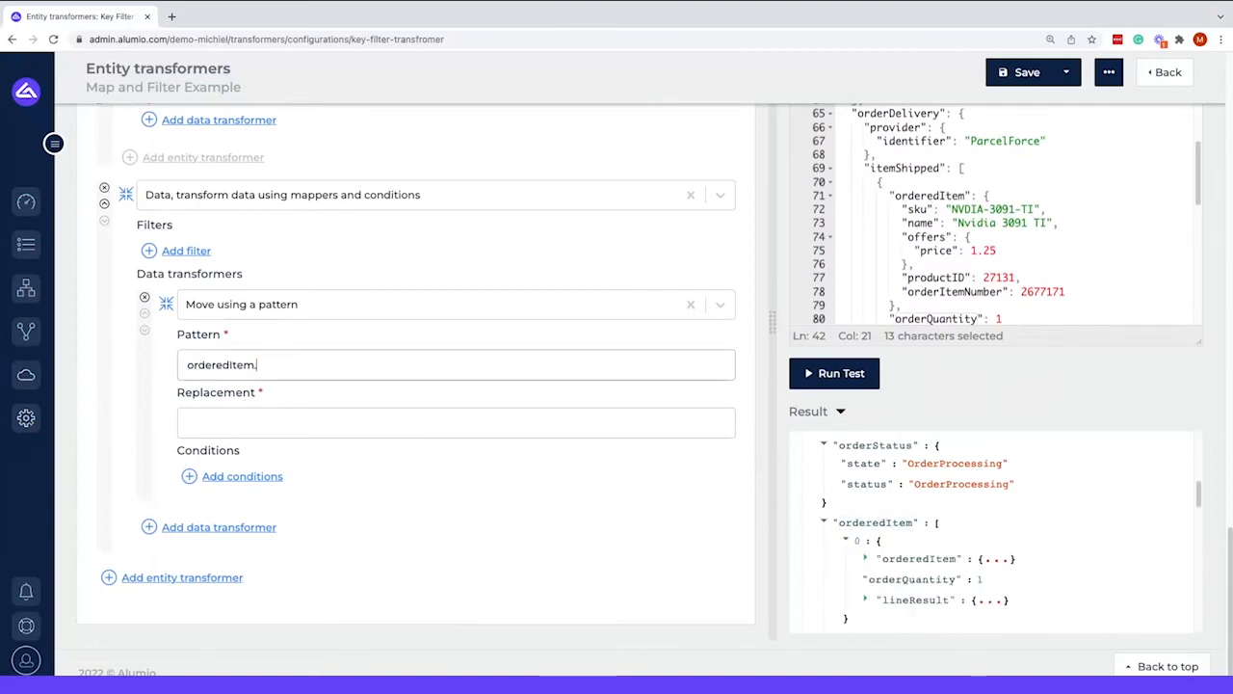
pyautogui.write('.*.lineresulesult')
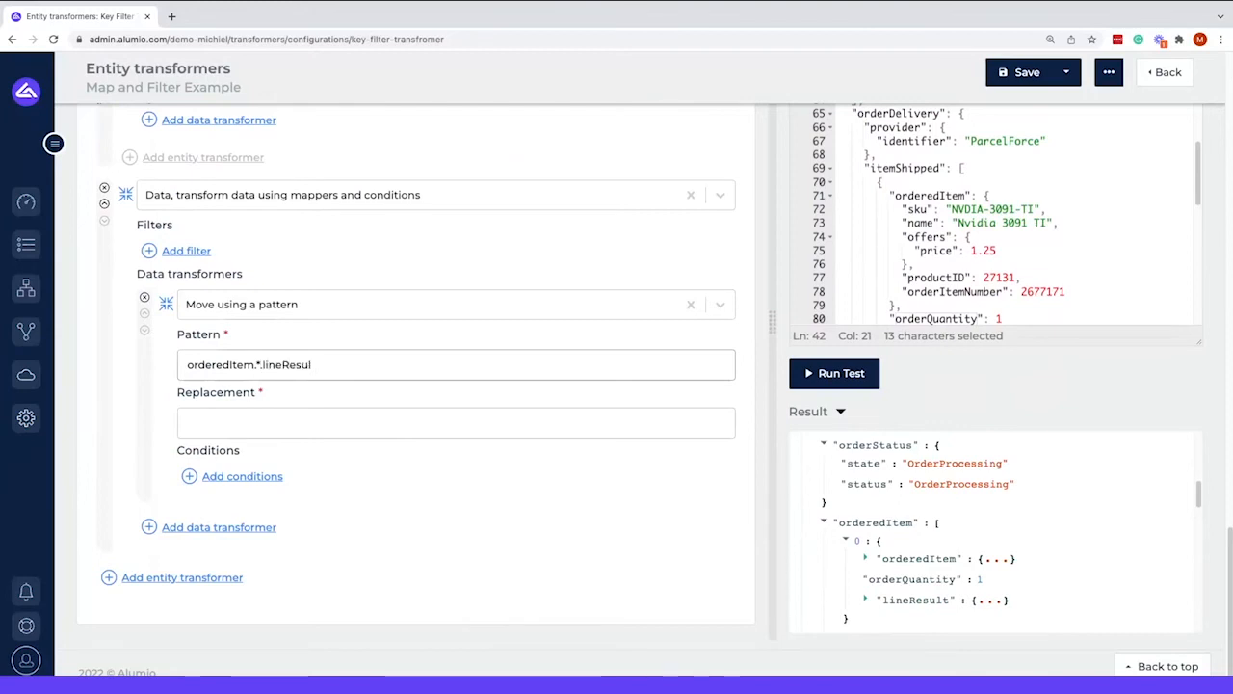
pyautogui.press('BackSpace')
pyautogui.press('BackSpace')
pyautogui.press('BackSpace')
pyautogui.press('BackSpace')
# Step: Set the move transformer's replacement to result.products.$1 and extend its pattern to orderedItem.*.lineResult.*
pyautogui.scroll(-15, 925, 540)
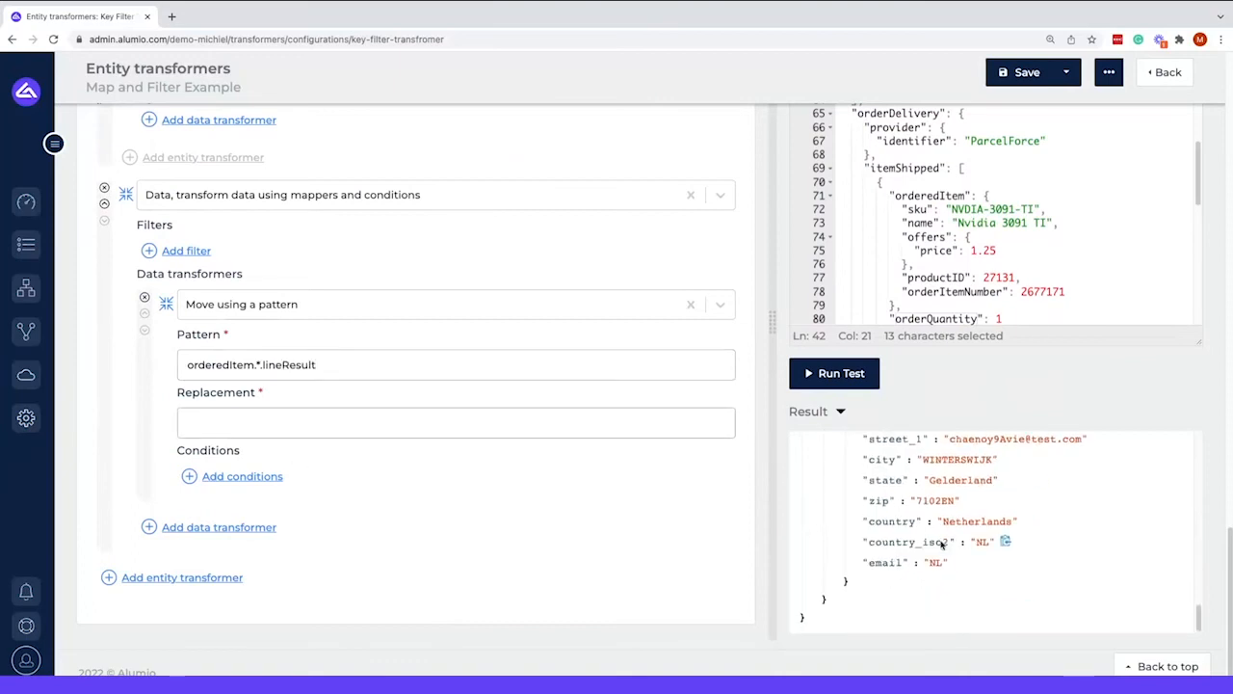
pyautogui.scroll(3, 925, 550)
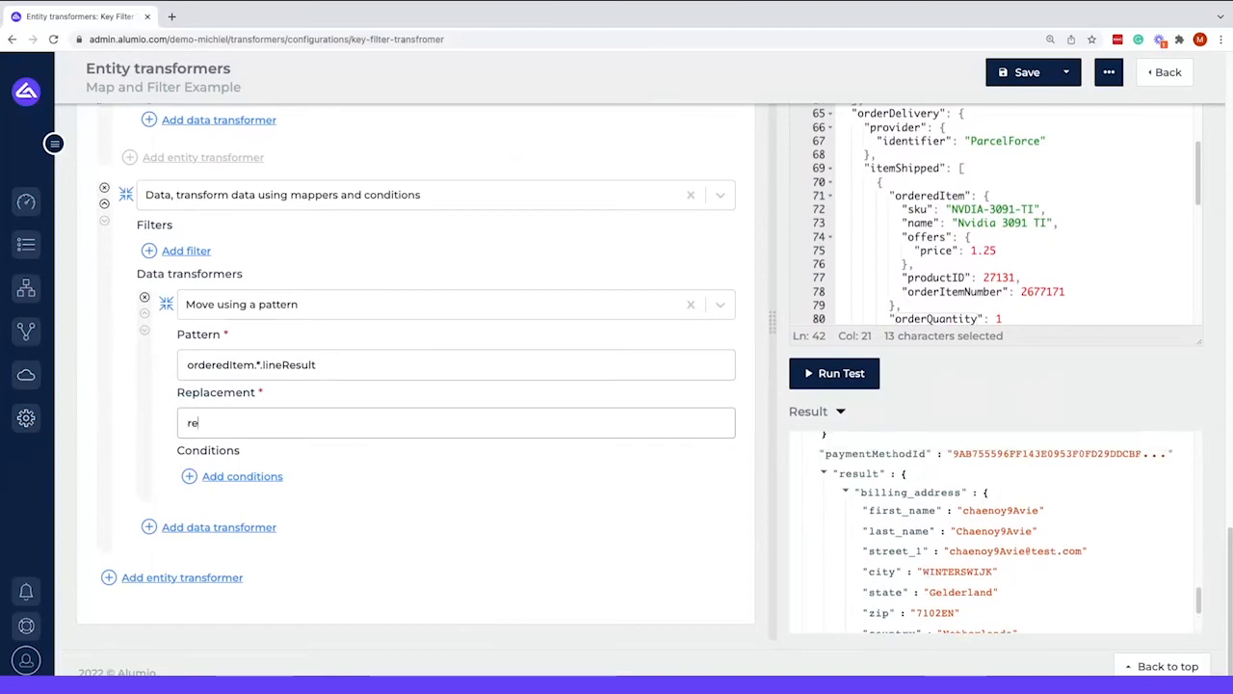
pyautogui.write('sult.products.$1')
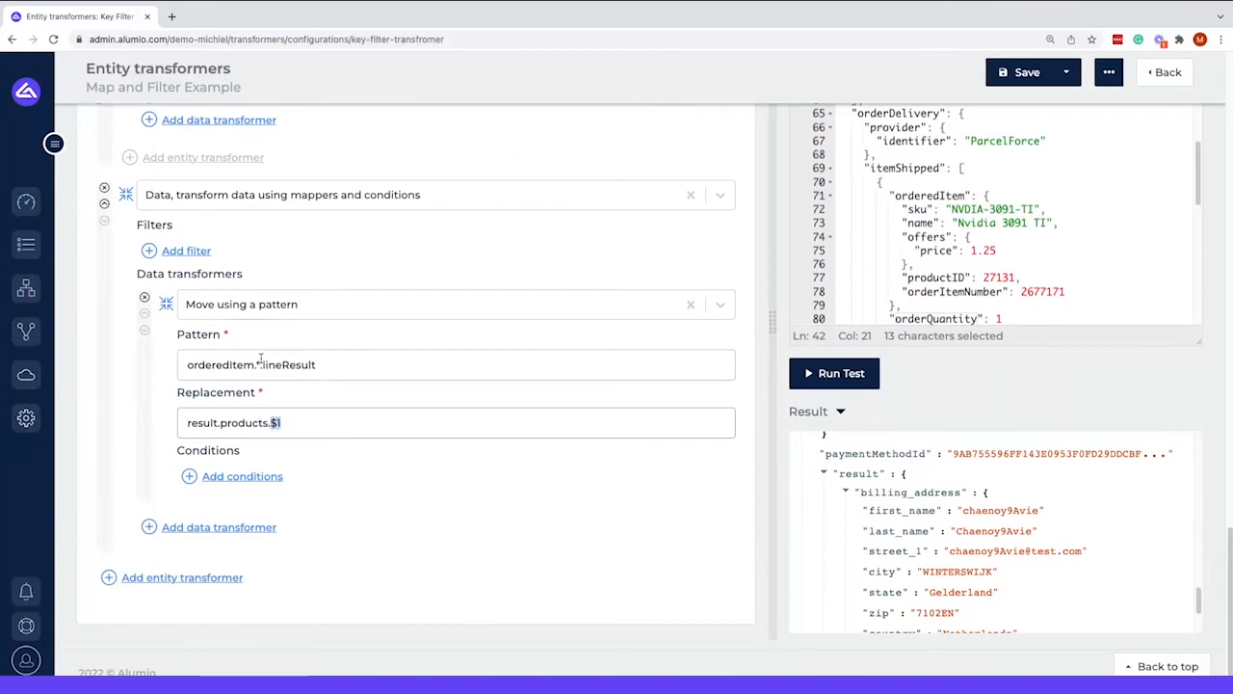
pyautogui.click(343, 366)
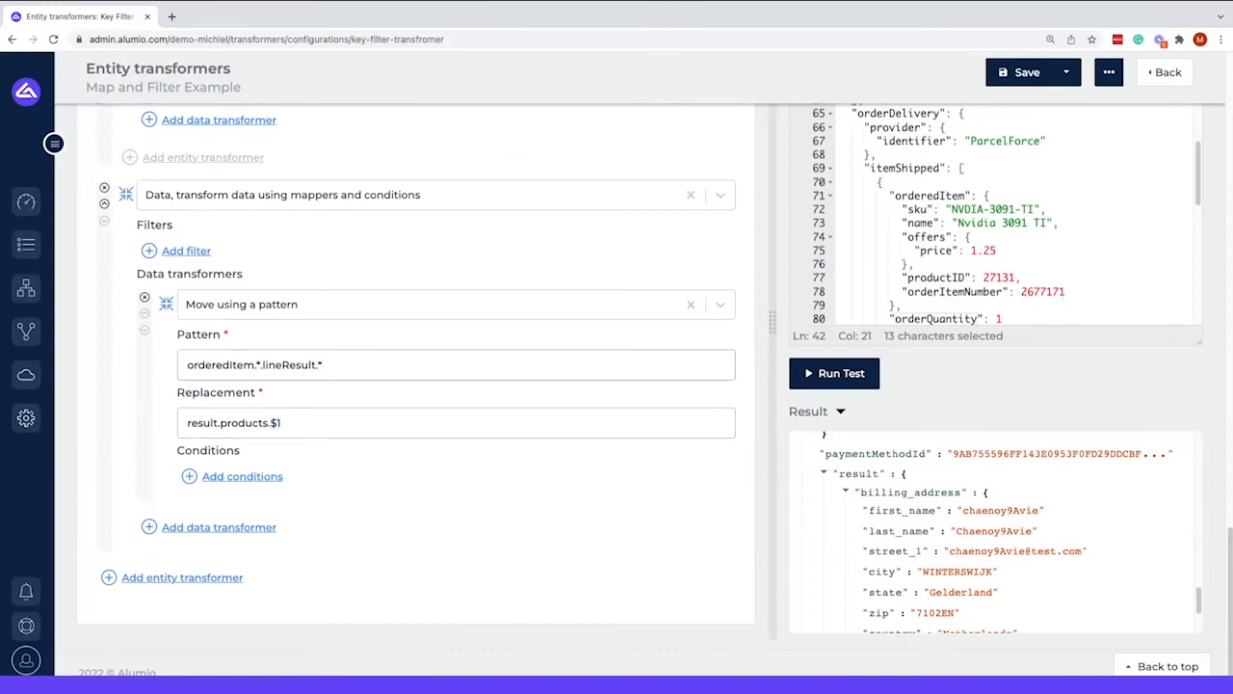
# Step: Restore the move transformer's pattern to orderedItem.*.lineResult, keep the replacement as result.products.$1, and run the test
pyautogui.click(309, 421)
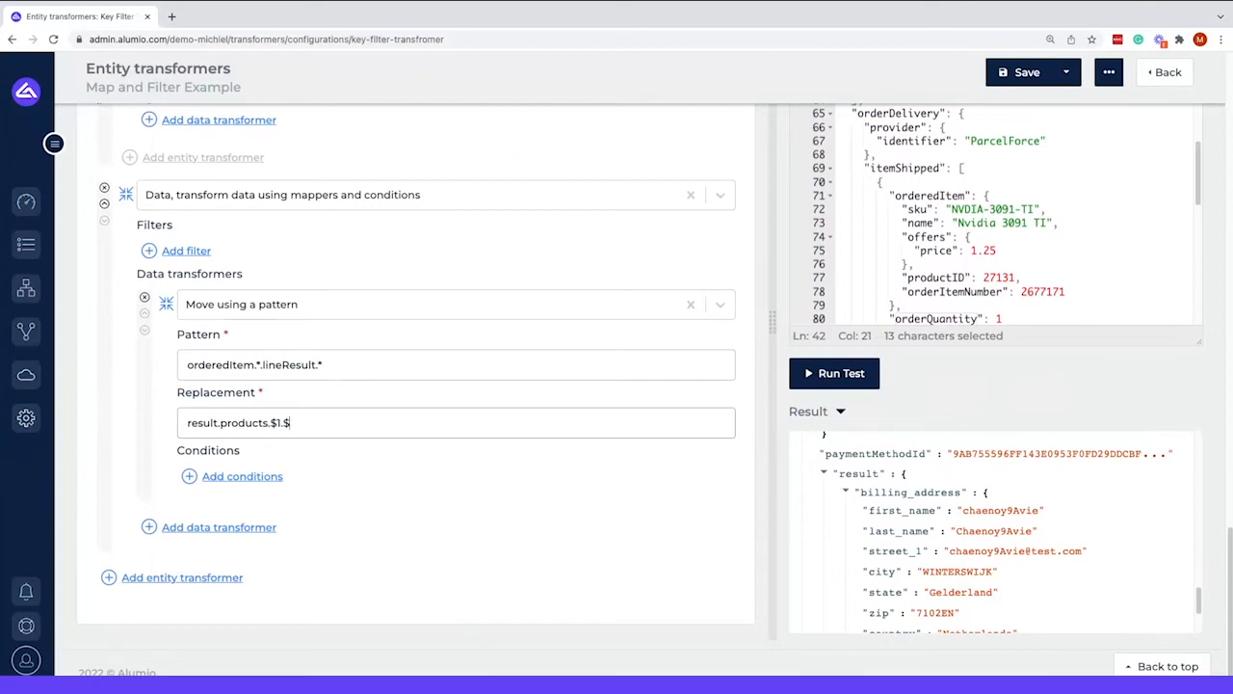
pyautogui.click(363, 366)
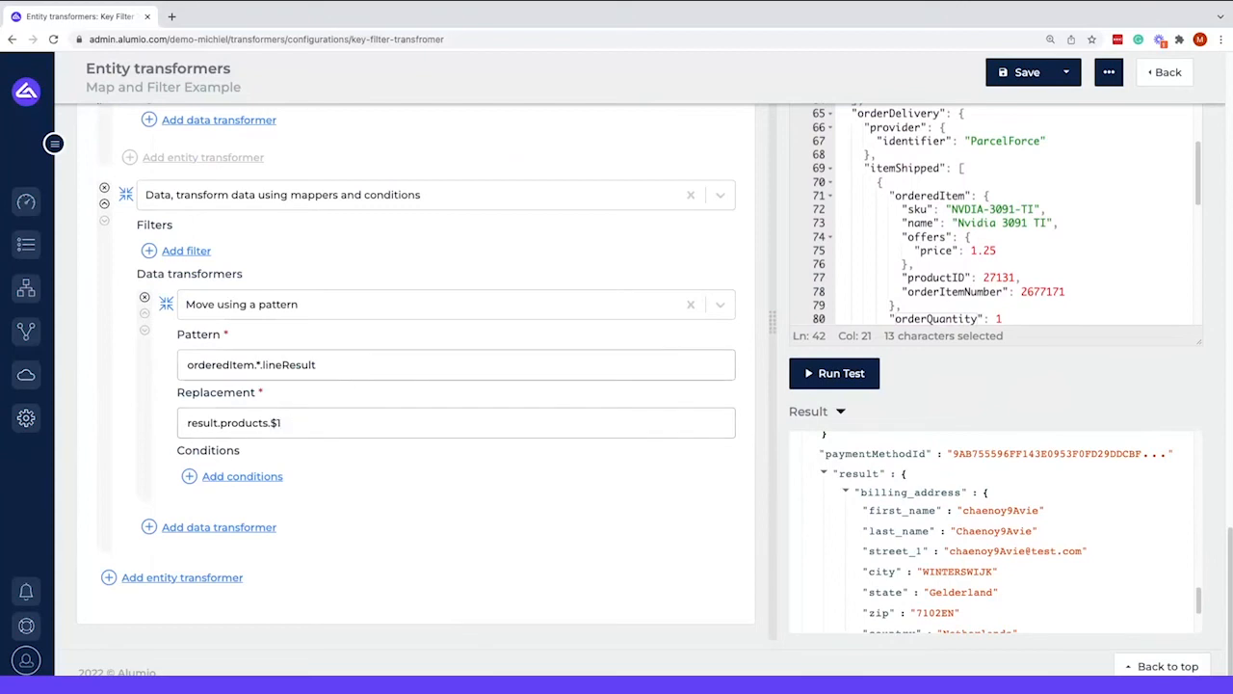
pyautogui.click(818, 373)
# Step: Examine the test result, checking billing_address and the products entries inside the result object against the remaining order data
pyautogui.scroll(-2, 903, 487)
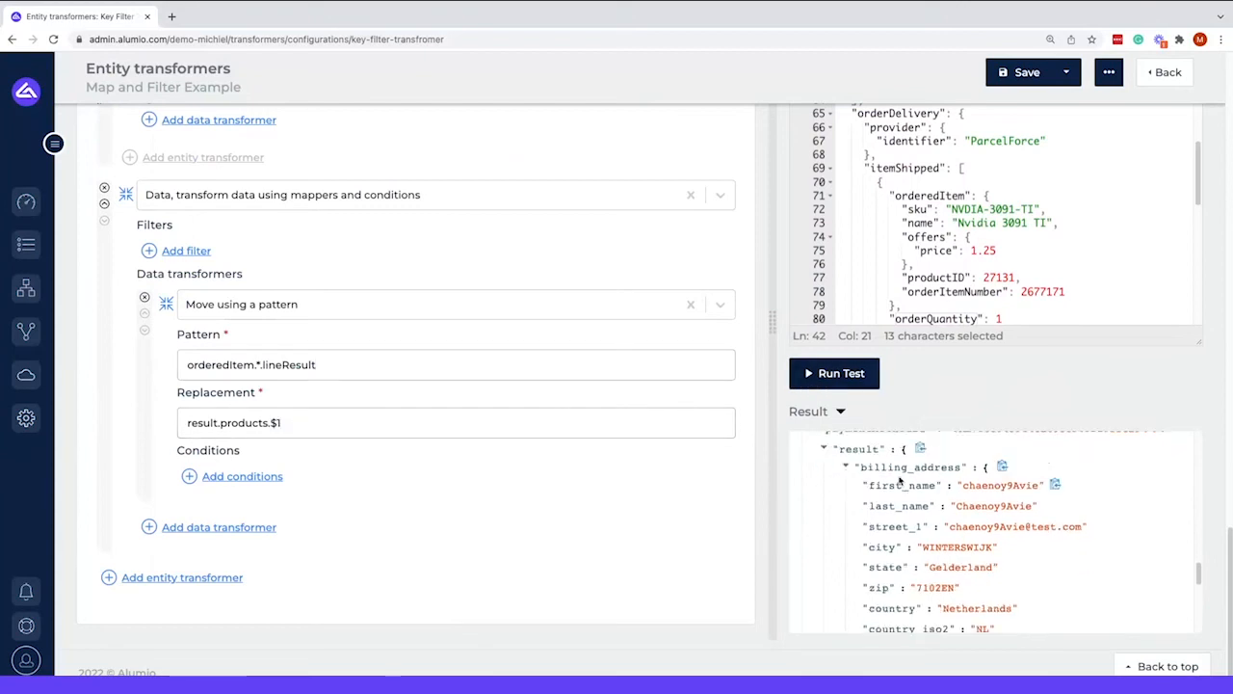
pyautogui.scroll(-2, 903, 486)
pyautogui.scroll(-1, 877, 501)
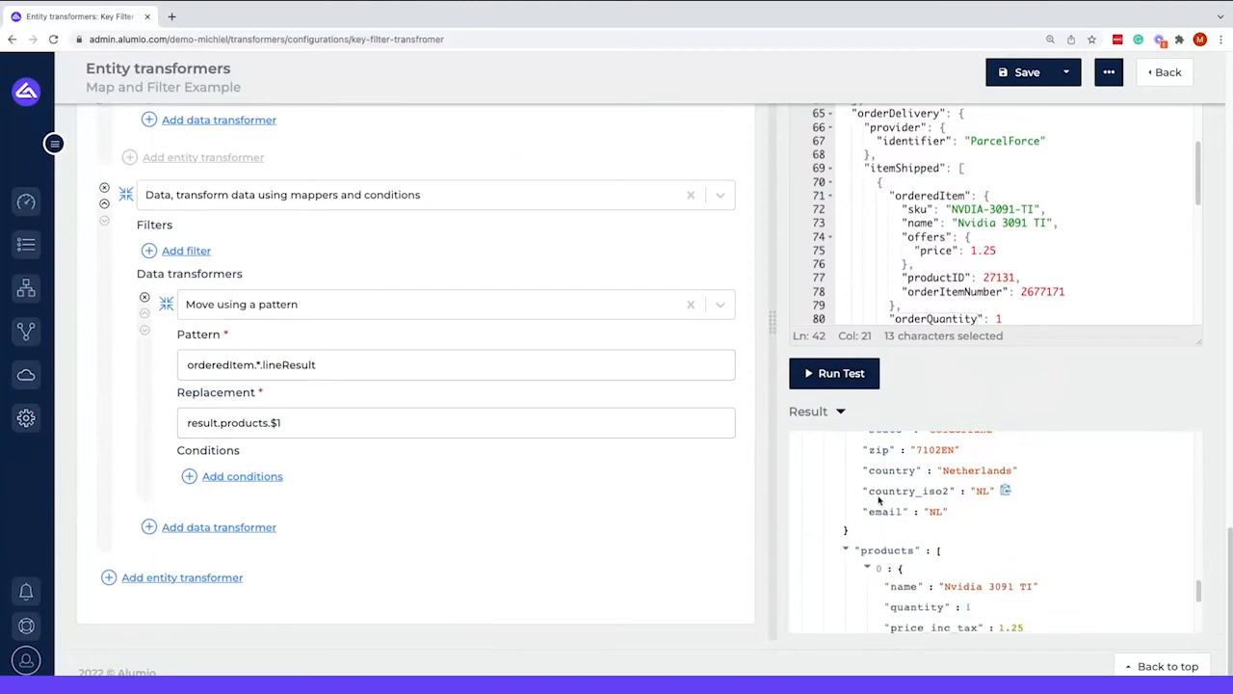
pyautogui.scroll(-2, 877, 505)
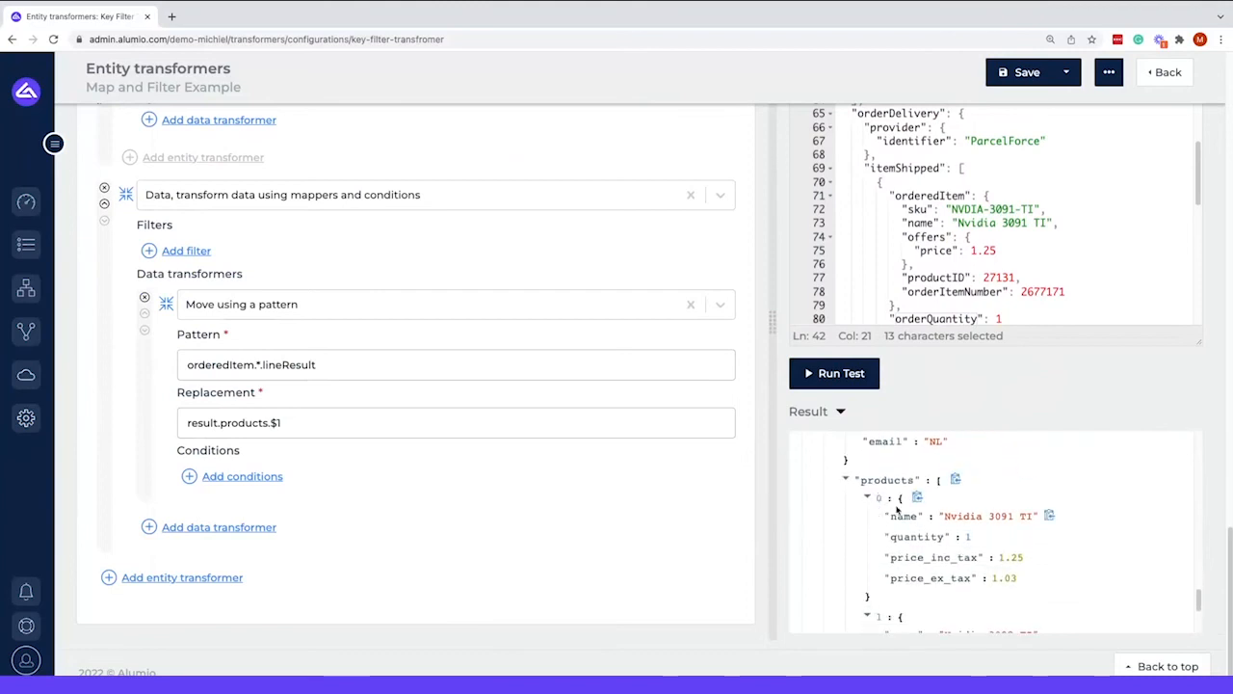
pyautogui.scroll(-3, 902, 512)
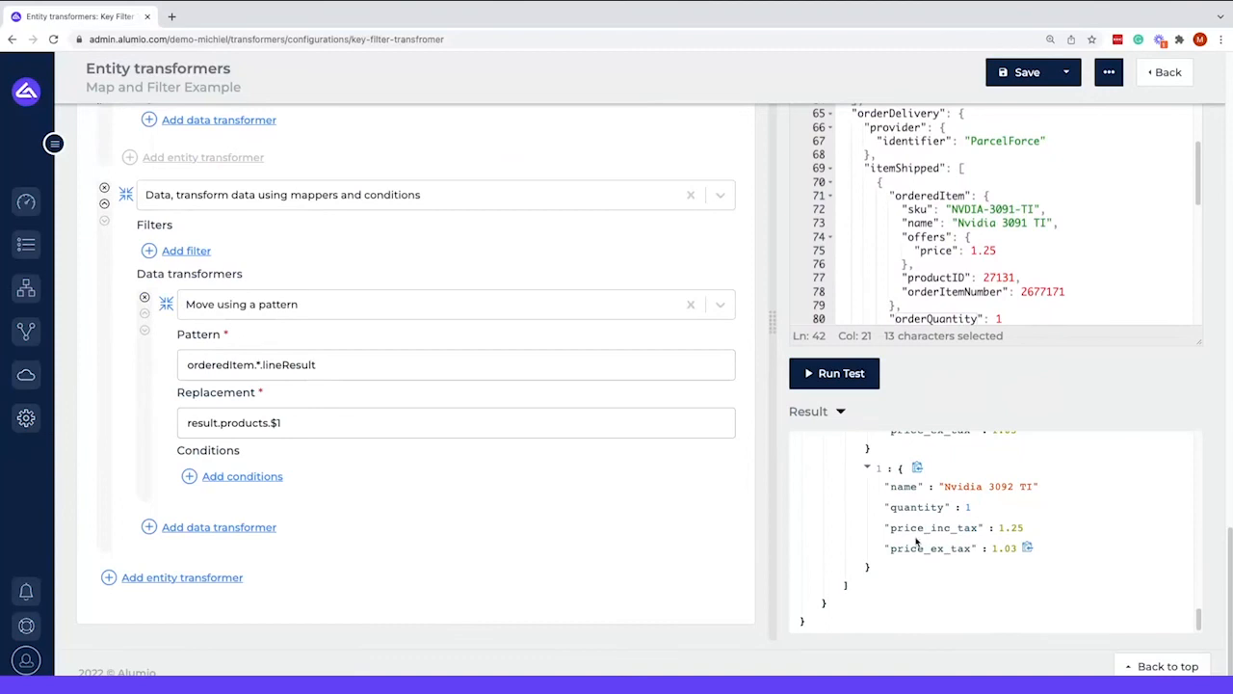
pyautogui.scroll(10, 922, 550)
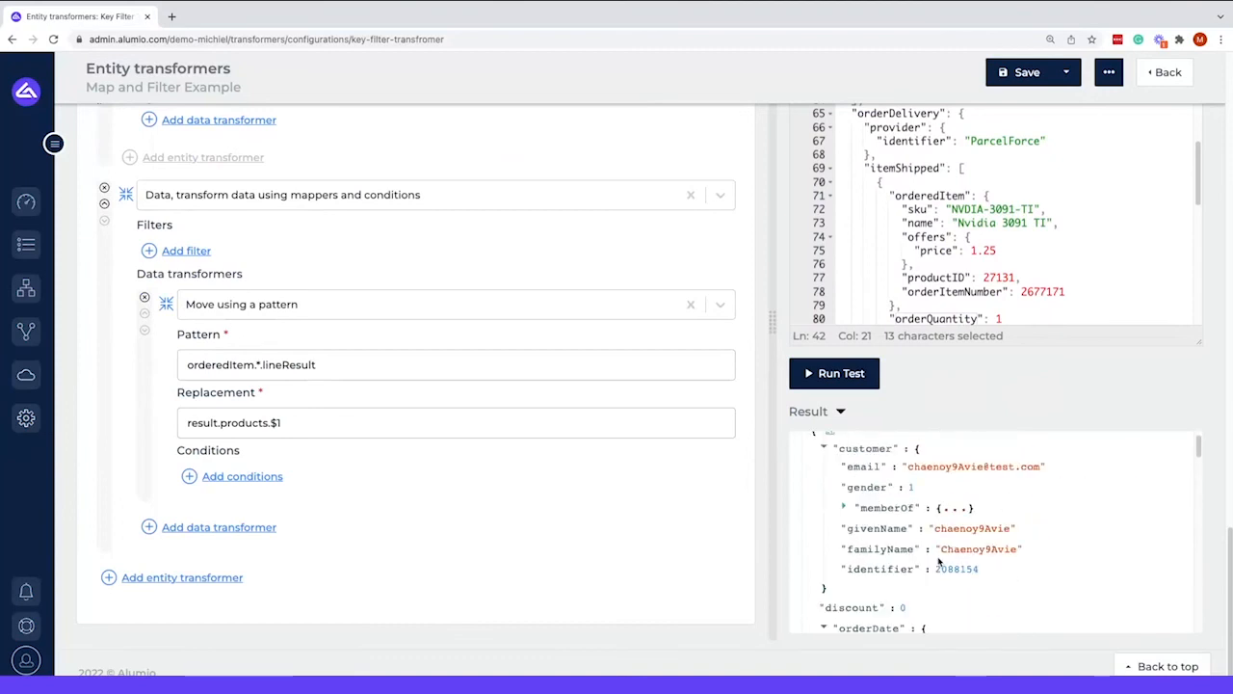
pyautogui.scroll(2, 930, 546)
pyautogui.scroll(-3, 922, 583)
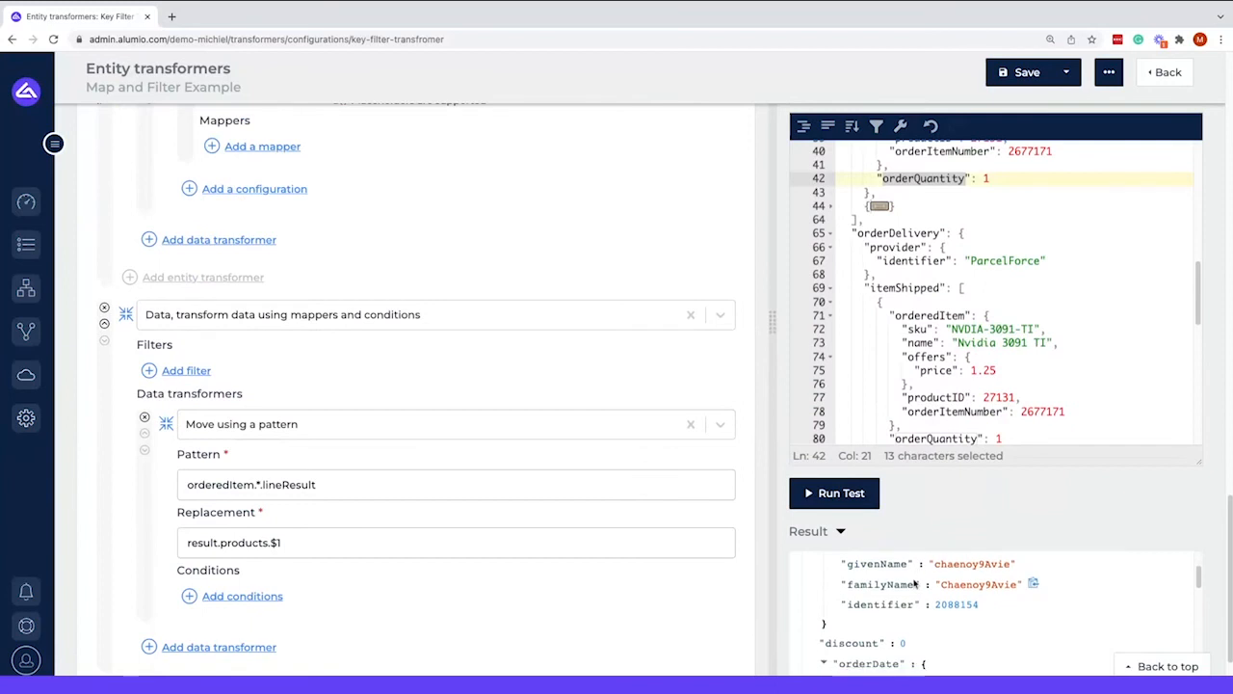
pyautogui.scroll(-5, 925, 579)
pyautogui.scroll(-2, 728, 600)
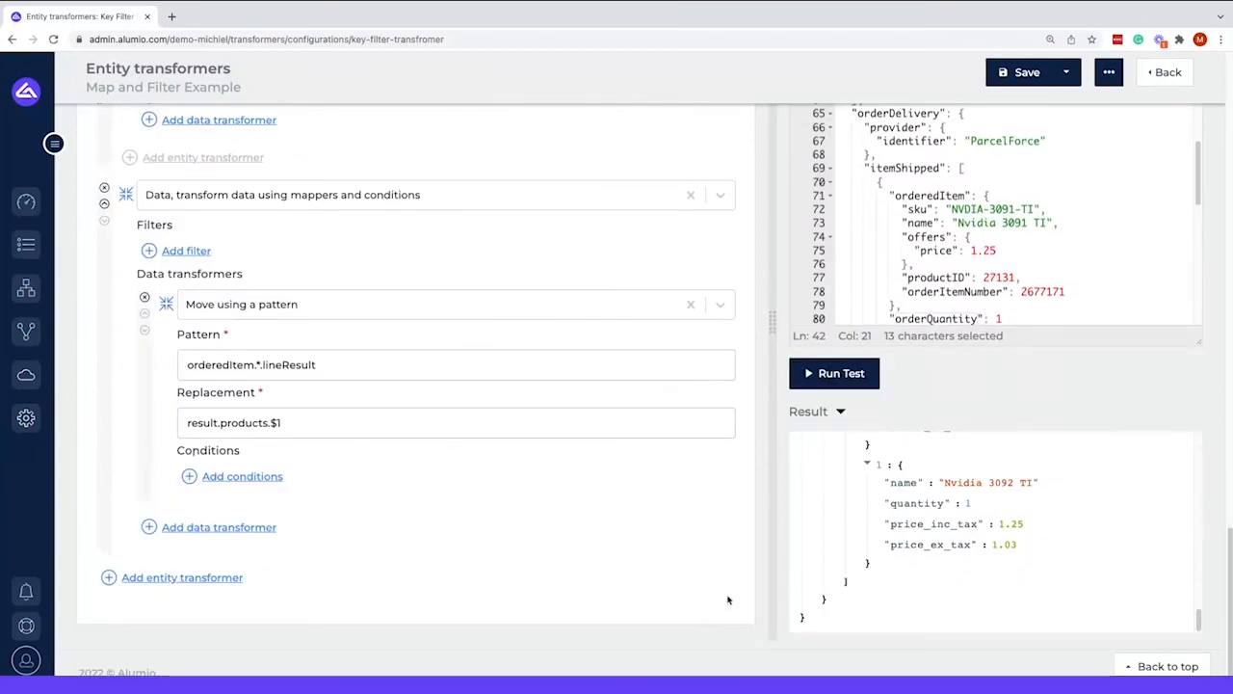
pyautogui.moveTo(1203, 620); pyautogui.dragTo(1198, 556)
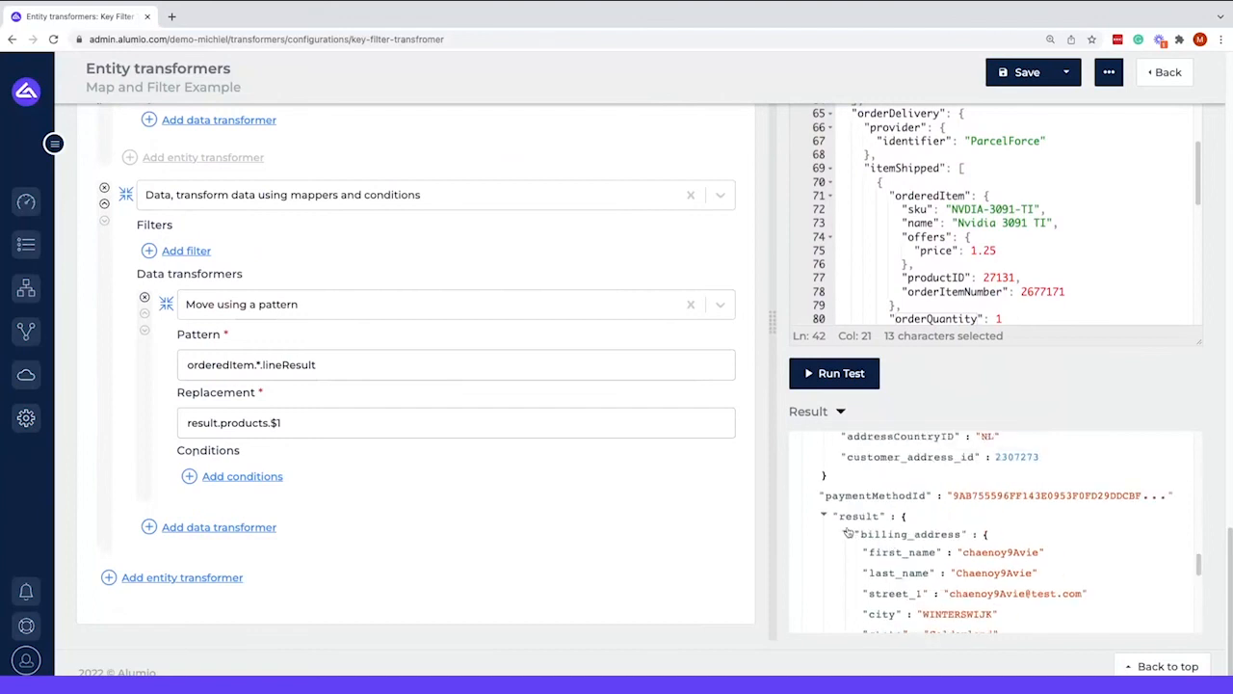
# Step: Add an entity transformer of type "Get branches from a pattern" and set its pattern to result
pyautogui.click(198, 590)
pyautogui.click(235, 601)
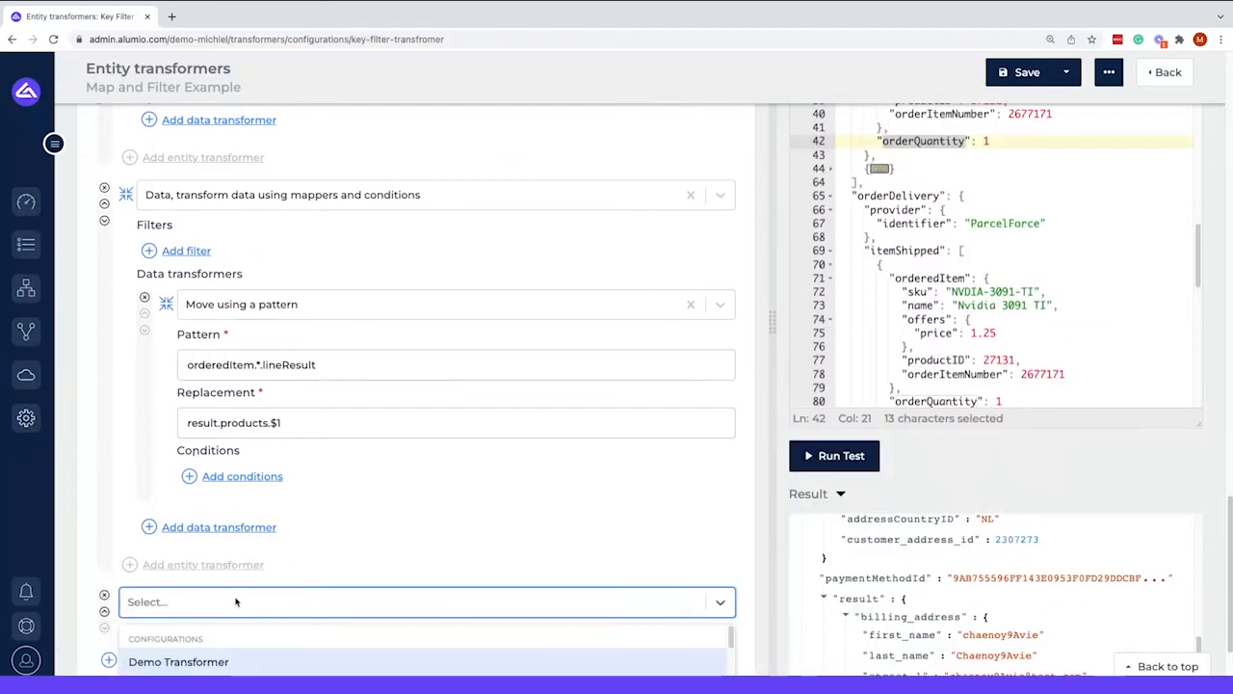
pyautogui.write('p')
pyautogui.press('BackSpace')
pyautogui.write('patt')
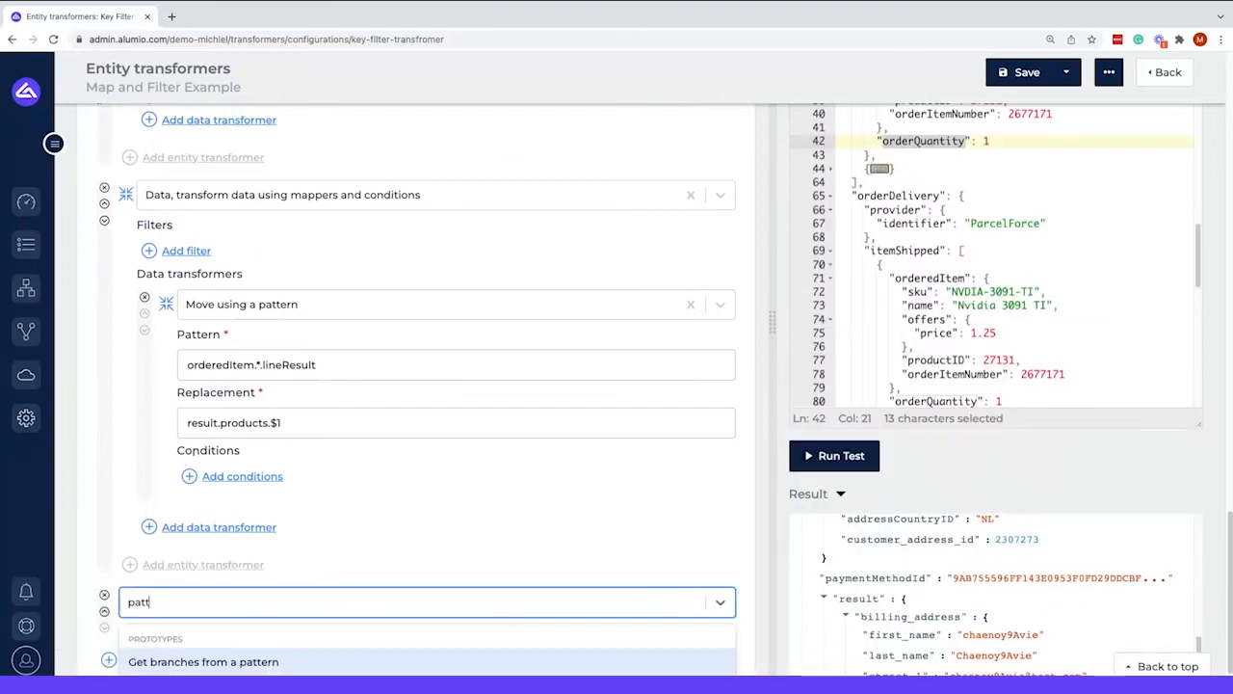
pyautogui.press('Return')
pyautogui.scroll(-3, 263, 594)
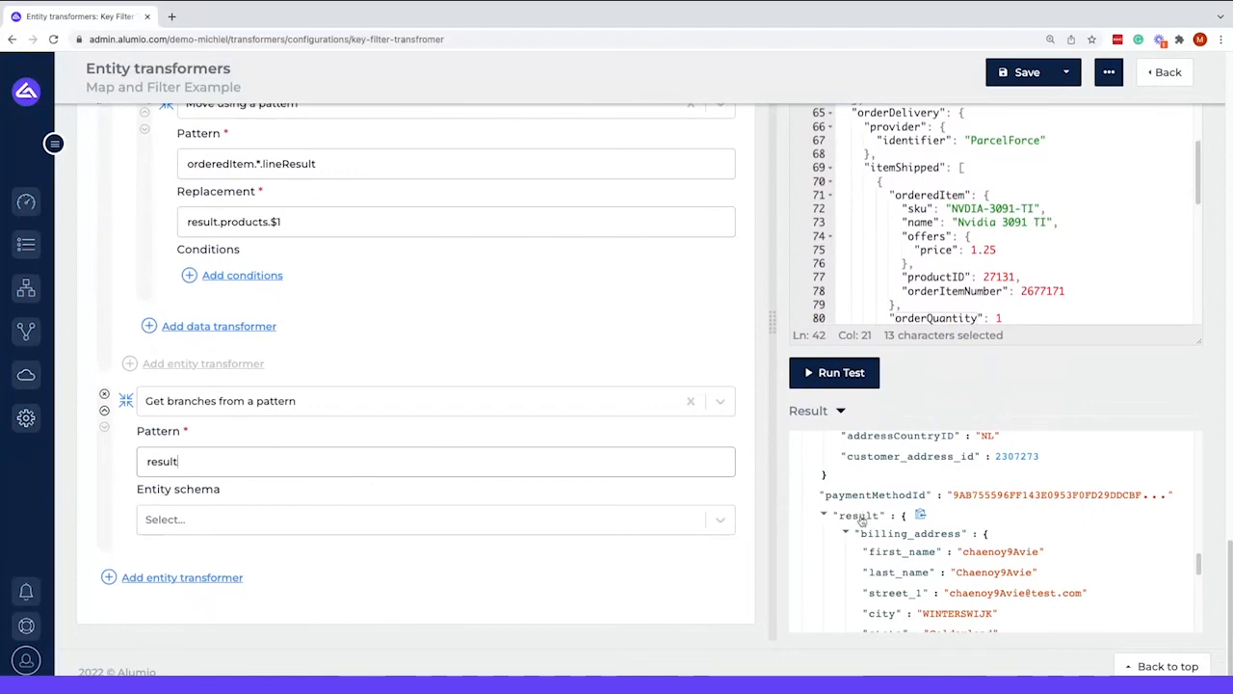
# Step: Run the test again and review the billing_address and products data in the output
pyautogui.click(817, 370)
pyautogui.scroll(5, 914, 500)
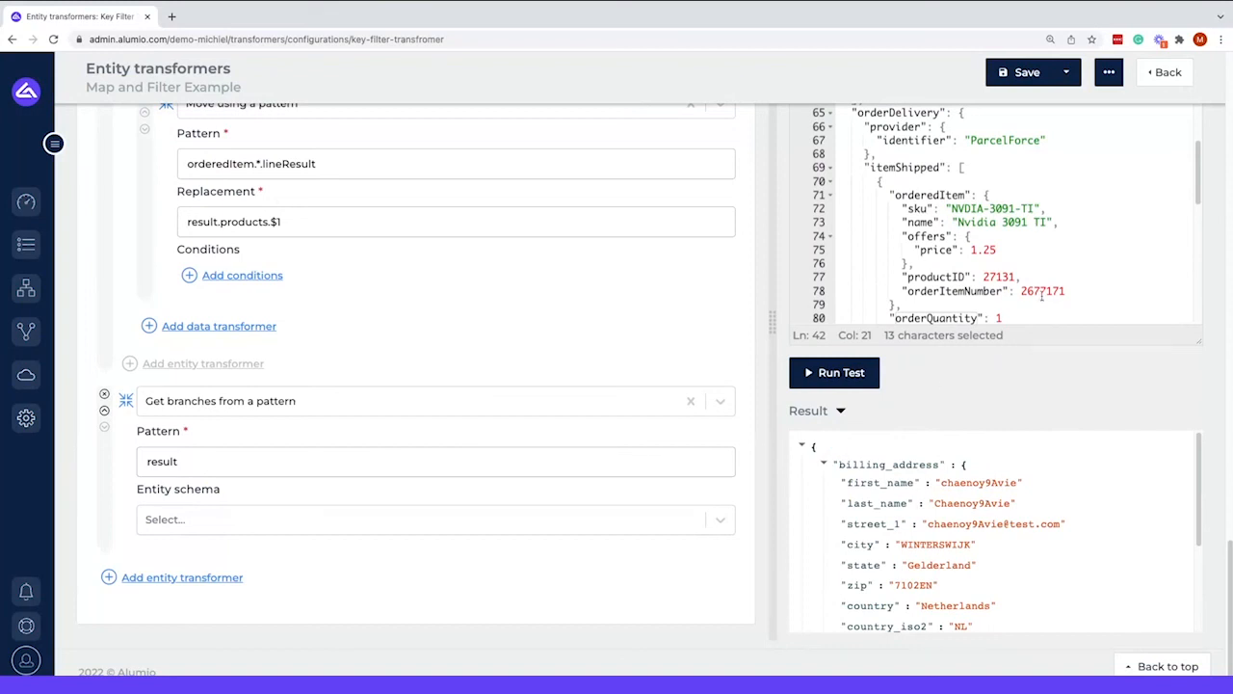
pyautogui.scroll(-2, 828, 477)
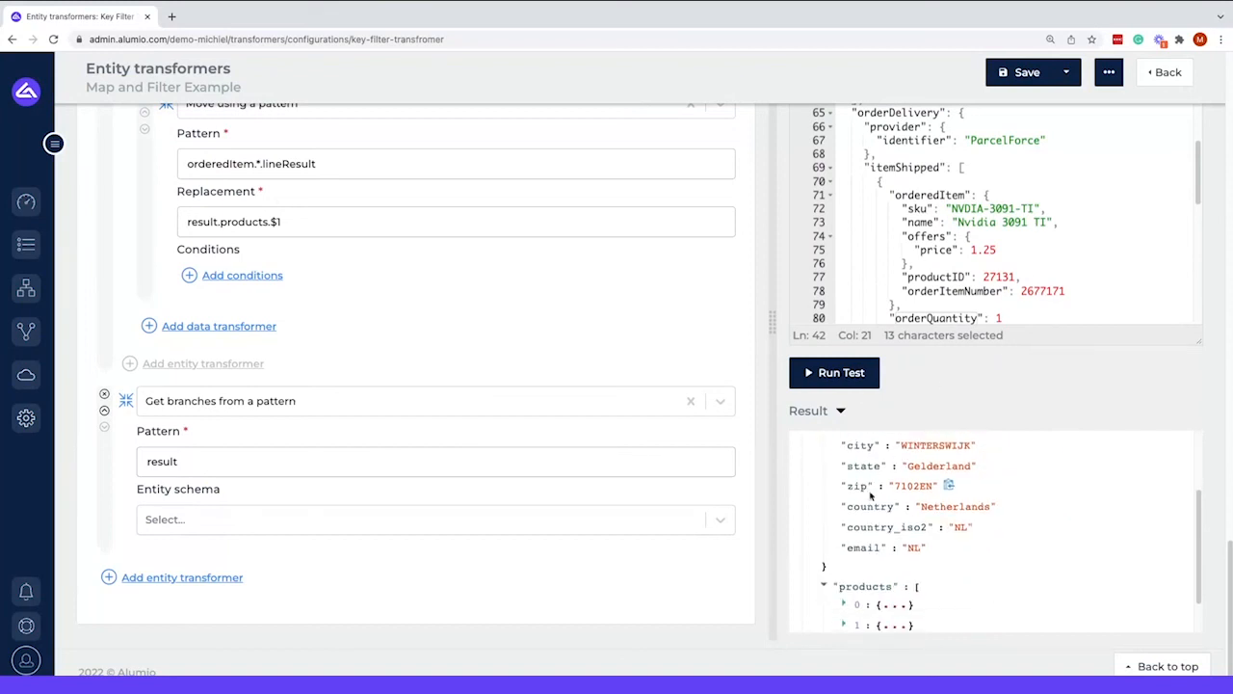
pyautogui.scroll(-1, 870, 496)
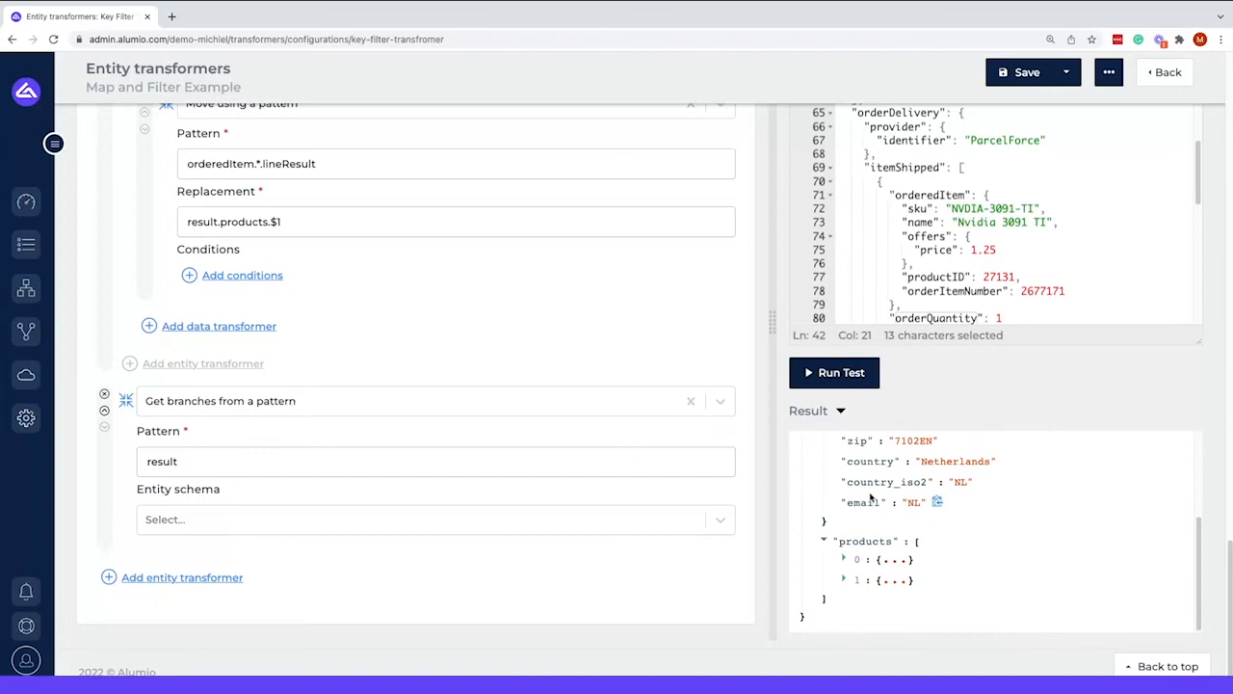
pyautogui.scroll(15, 726, 539)
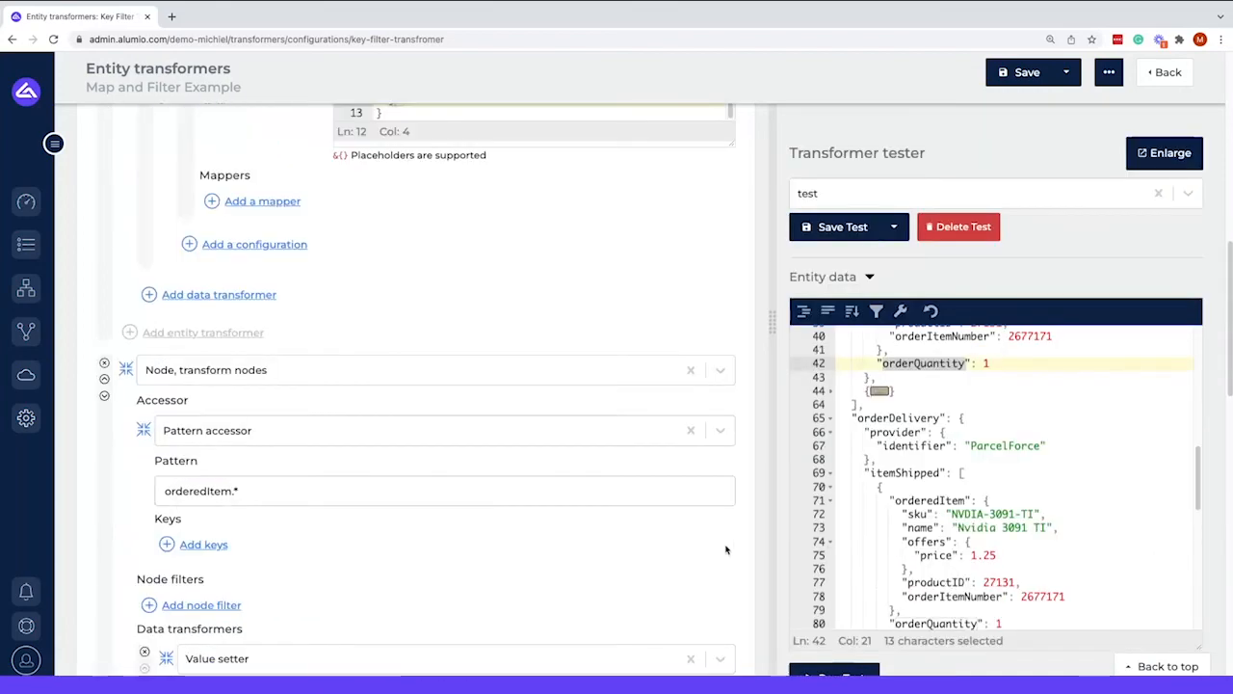